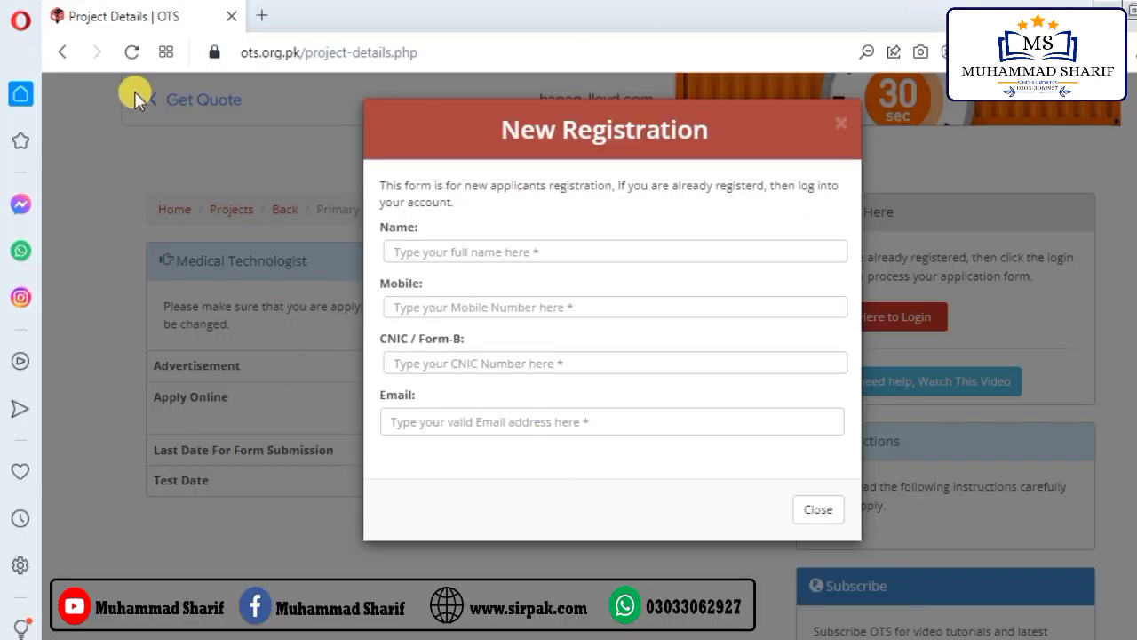
# Step: Open a new browser tab beside the OTS Project Details tab
pyautogui.click(263, 15)
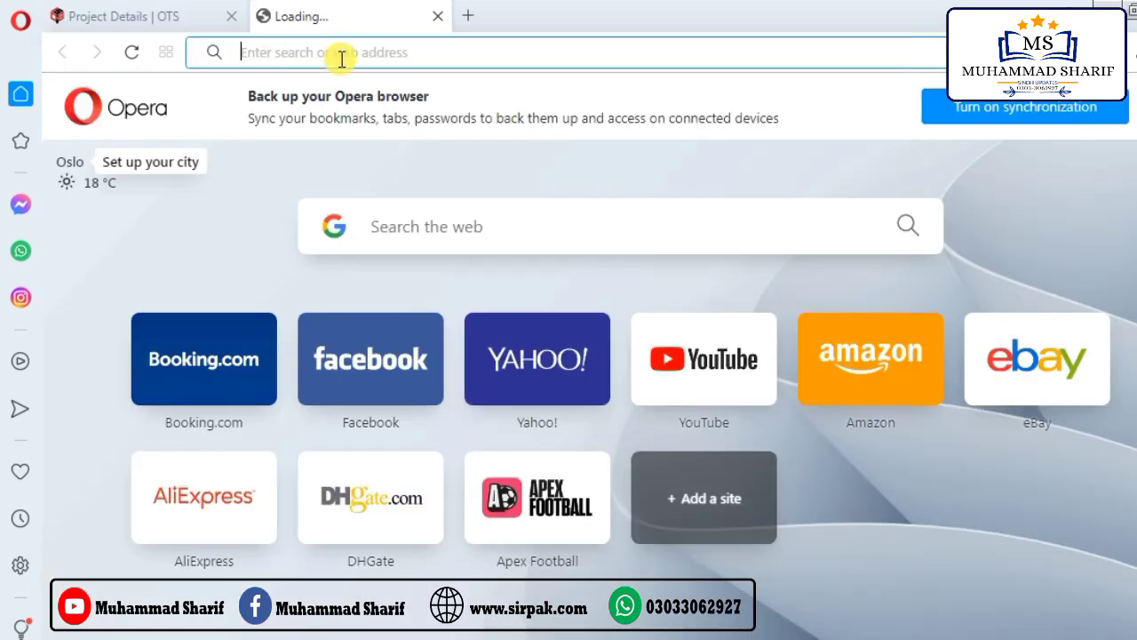
# Step: Load ots.org.pk in the new tab and close the Announcement popup
pyautogui.write('ots')
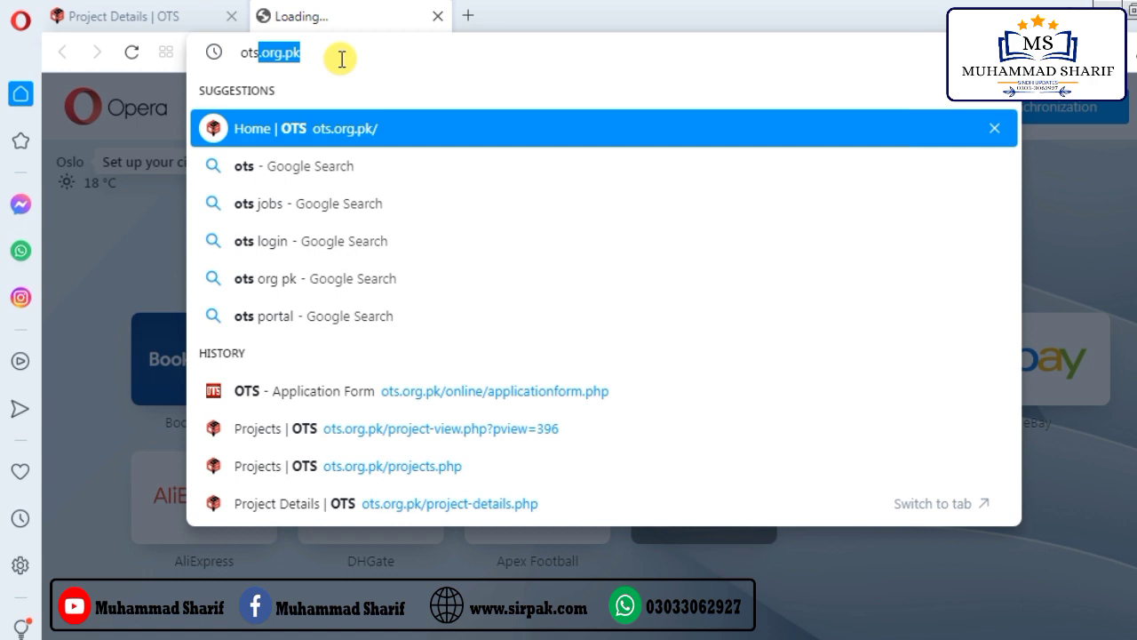
pyautogui.write('.org.p')
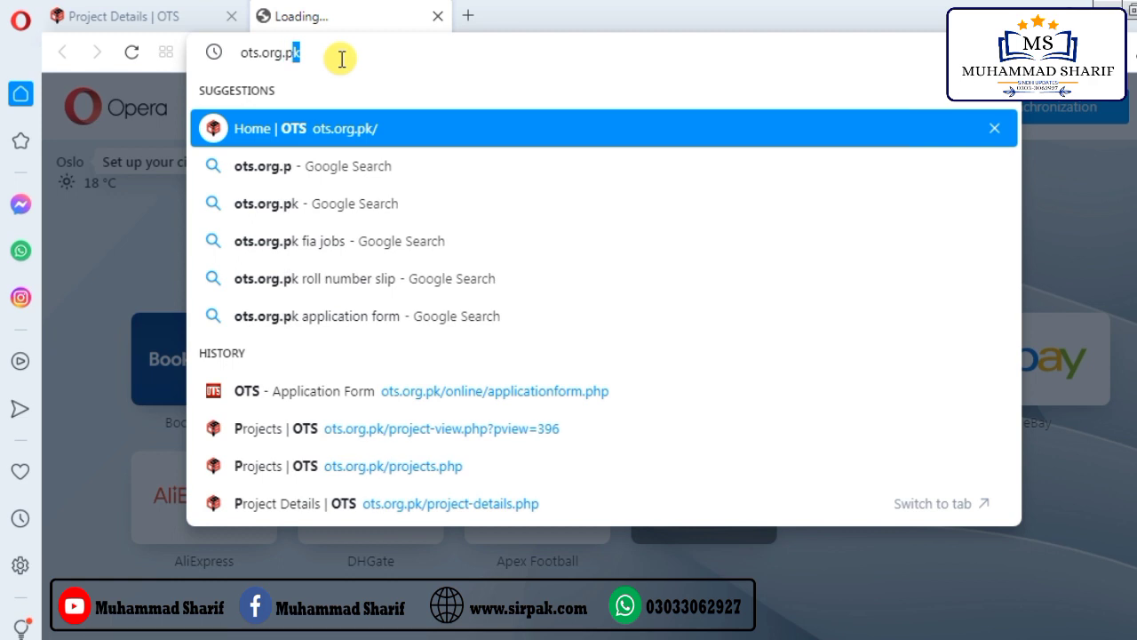
pyautogui.write('k')
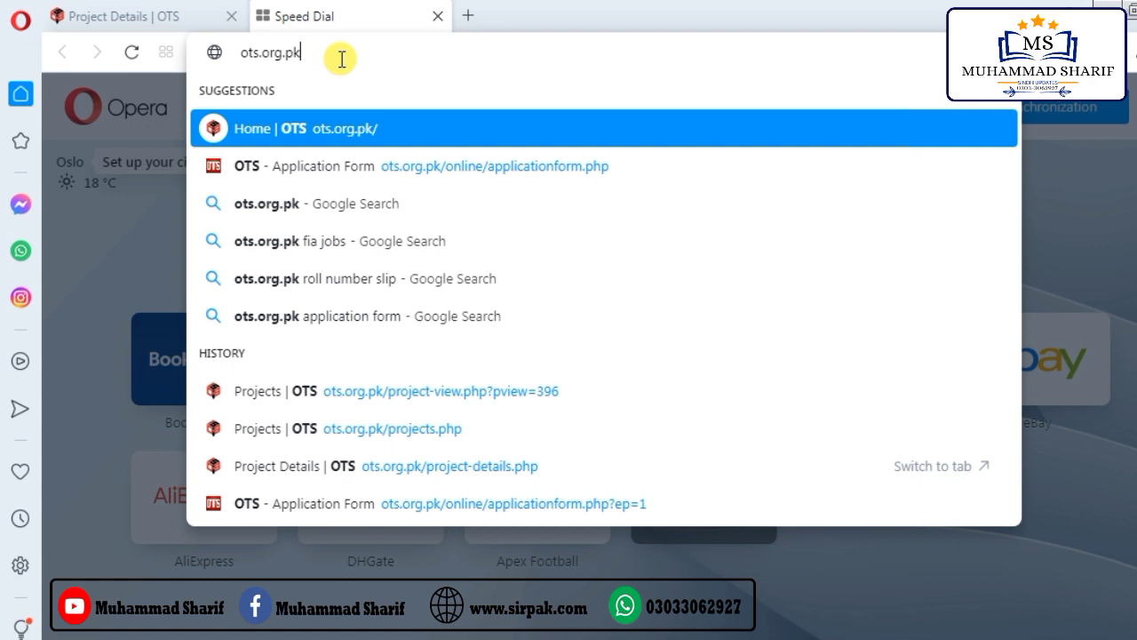
pyautogui.press('Return')
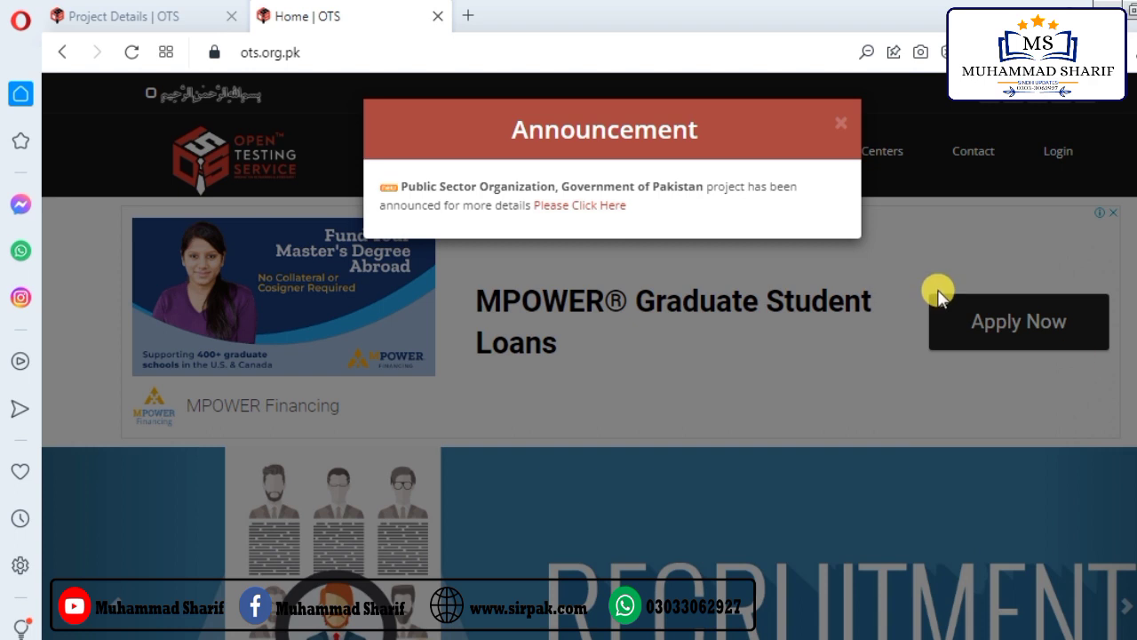
pyautogui.click(840, 125)
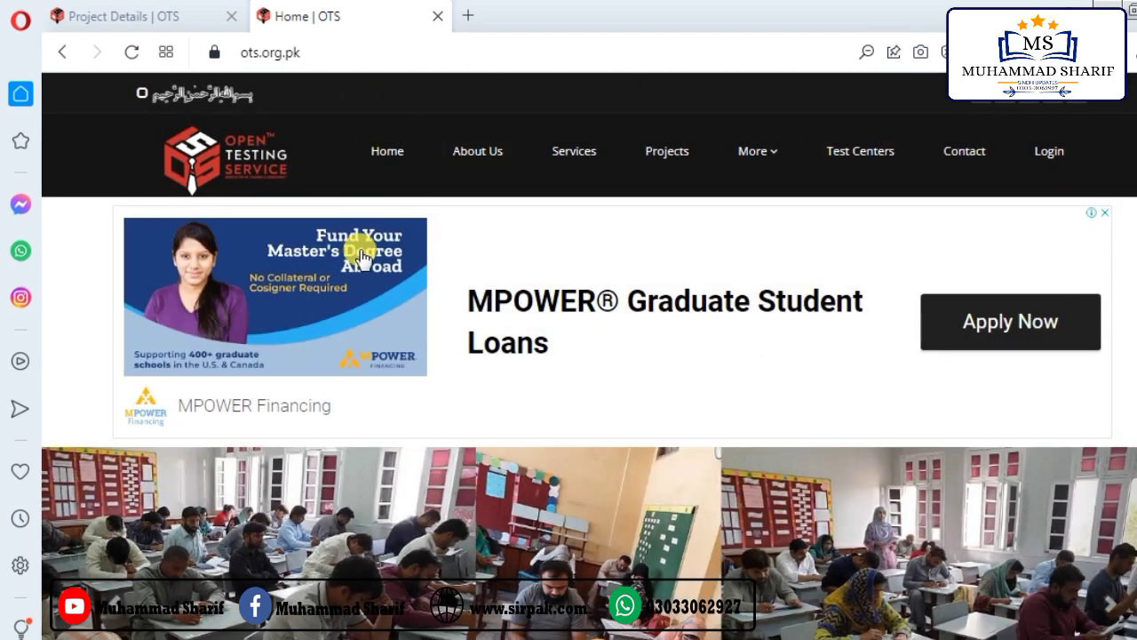
# Step: Scroll the OTS home page and go to the Projects page
pyautogui.scroll(-3, 631, 475)
pyautogui.scroll(-2, 634, 482)
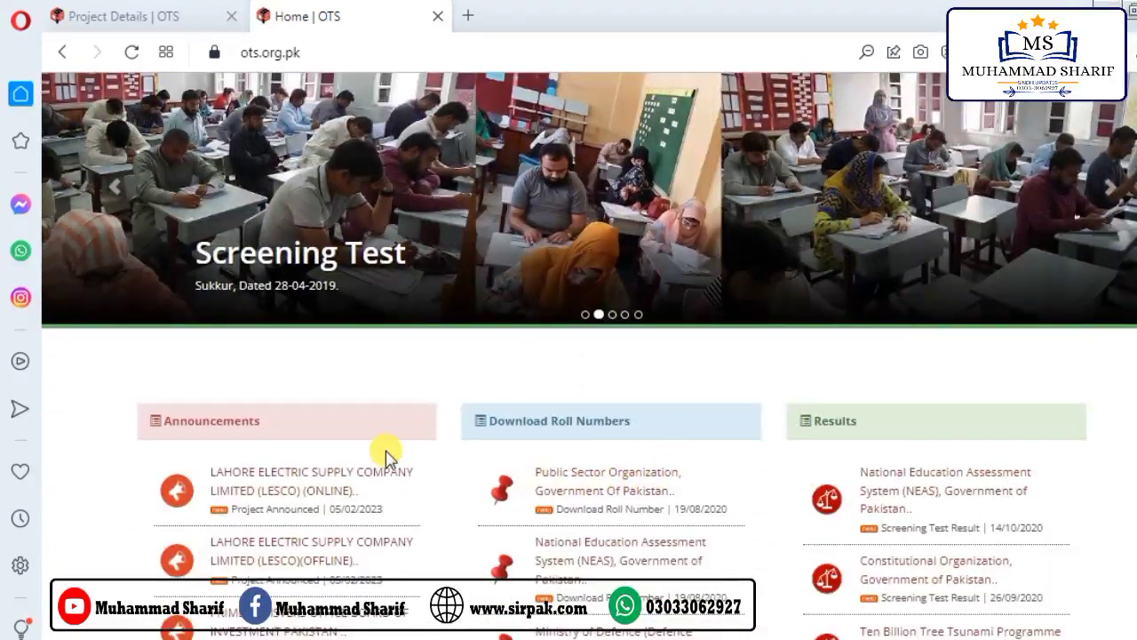
pyautogui.scroll(-1, 794, 482)
pyautogui.scroll(4, 676, 400)
pyautogui.scroll(2, 675, 399)
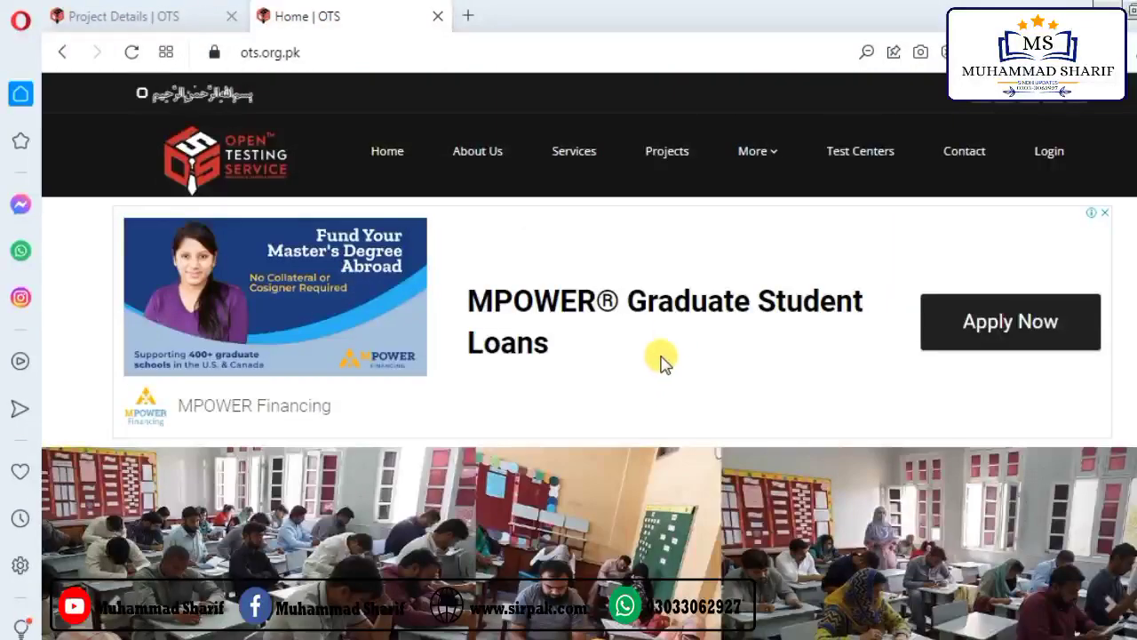
pyautogui.click(673, 160)
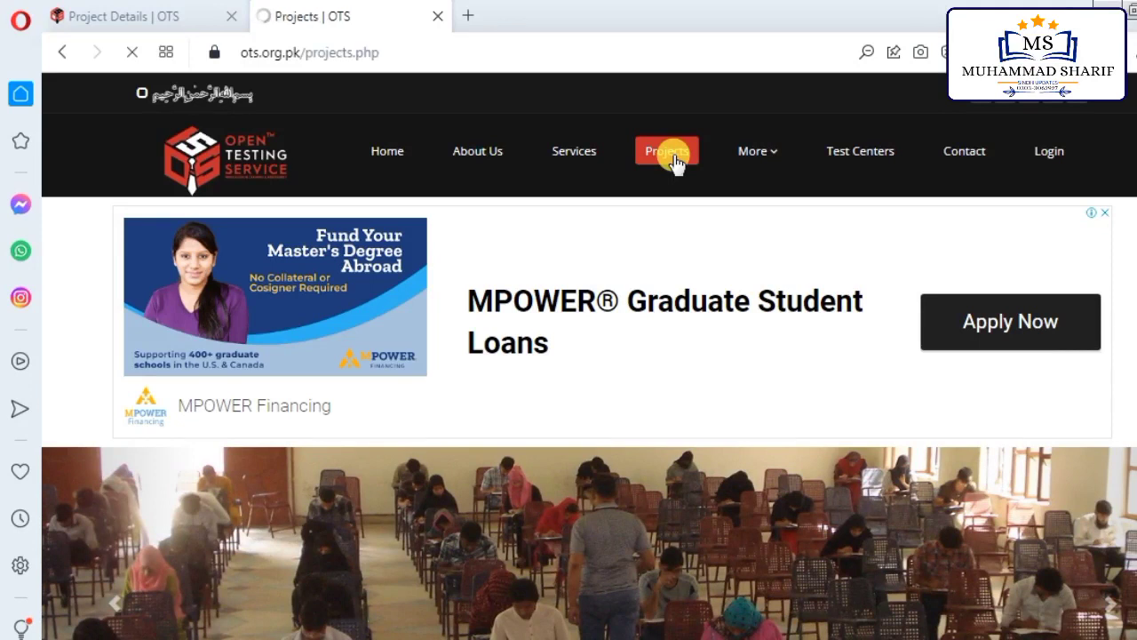
# Step: Browse the project list, view Completed Projects, then return to Running Projects
pyautogui.scroll(-3, 542, 311)
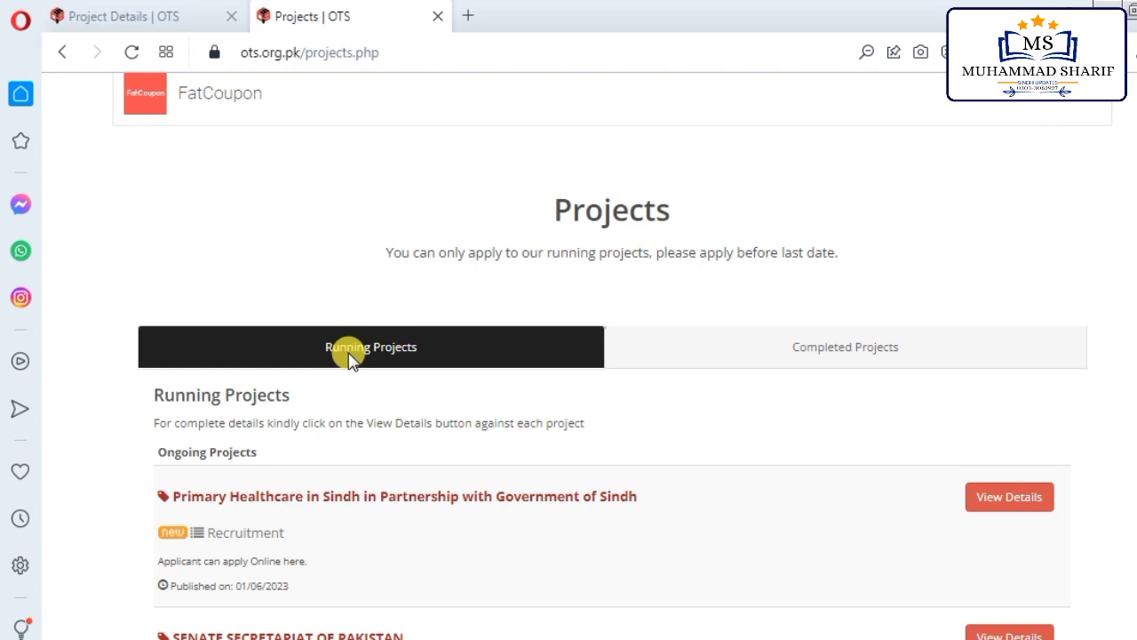
pyautogui.scroll(-1, 352, 368)
pyautogui.scroll(-5, 262, 240)
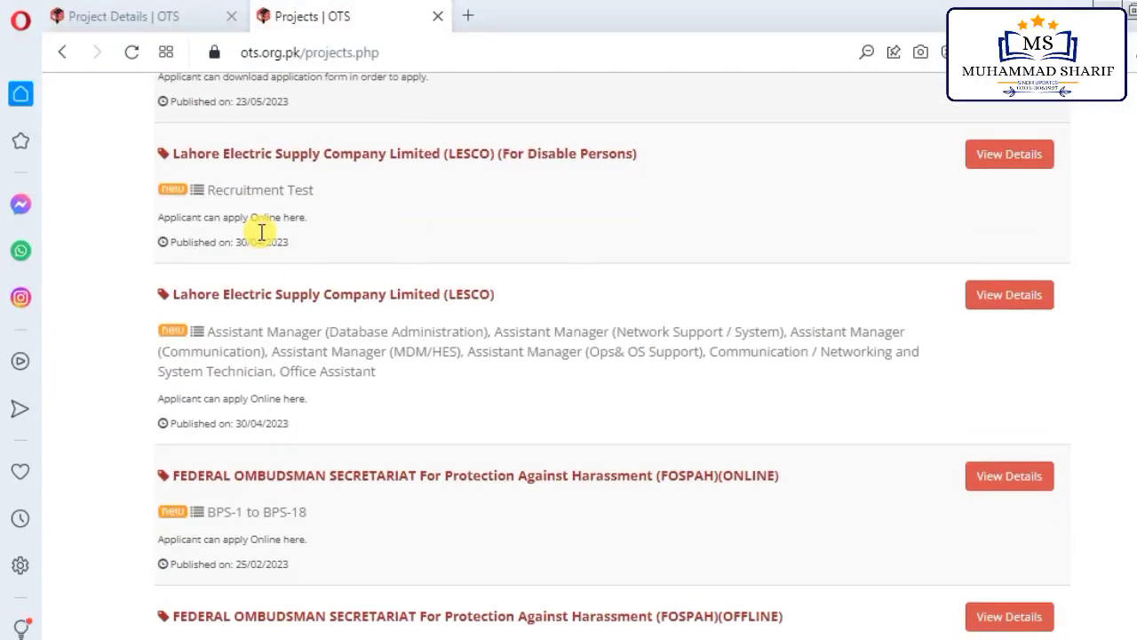
pyautogui.scroll(-2, 313, 519)
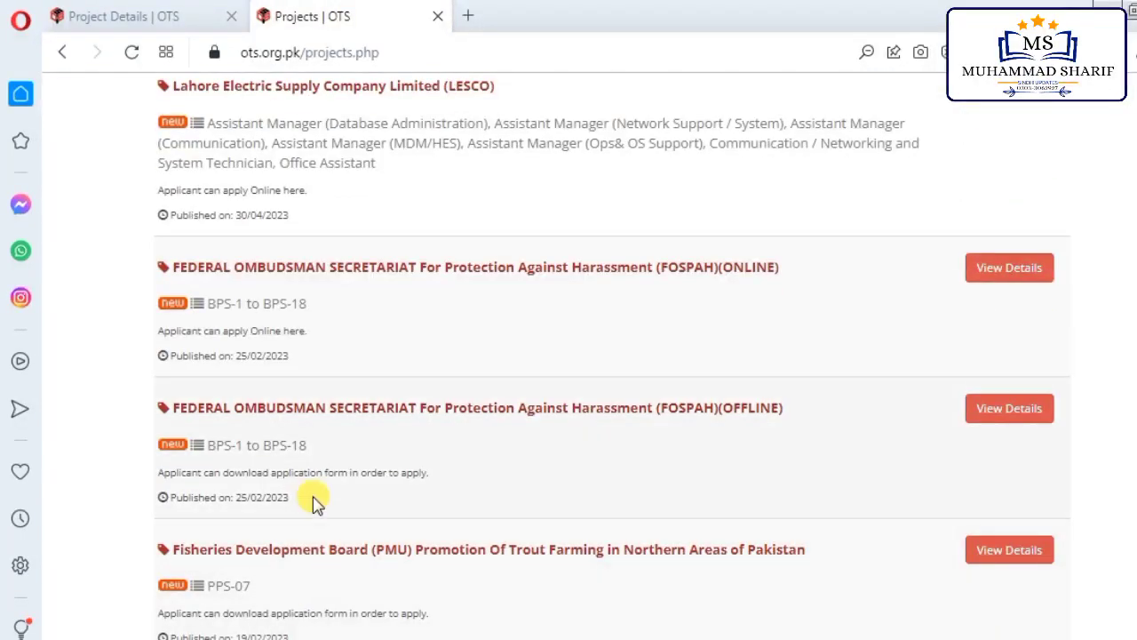
pyautogui.scroll(-2, 311, 533)
pyautogui.scroll(12, 304, 577)
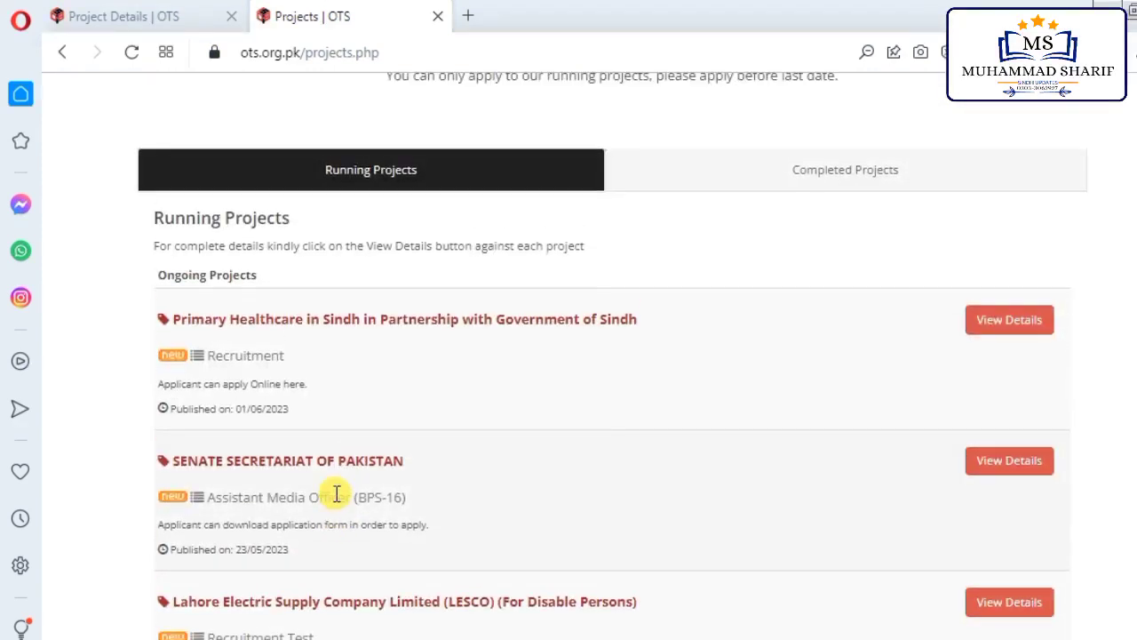
pyautogui.click(819, 471)
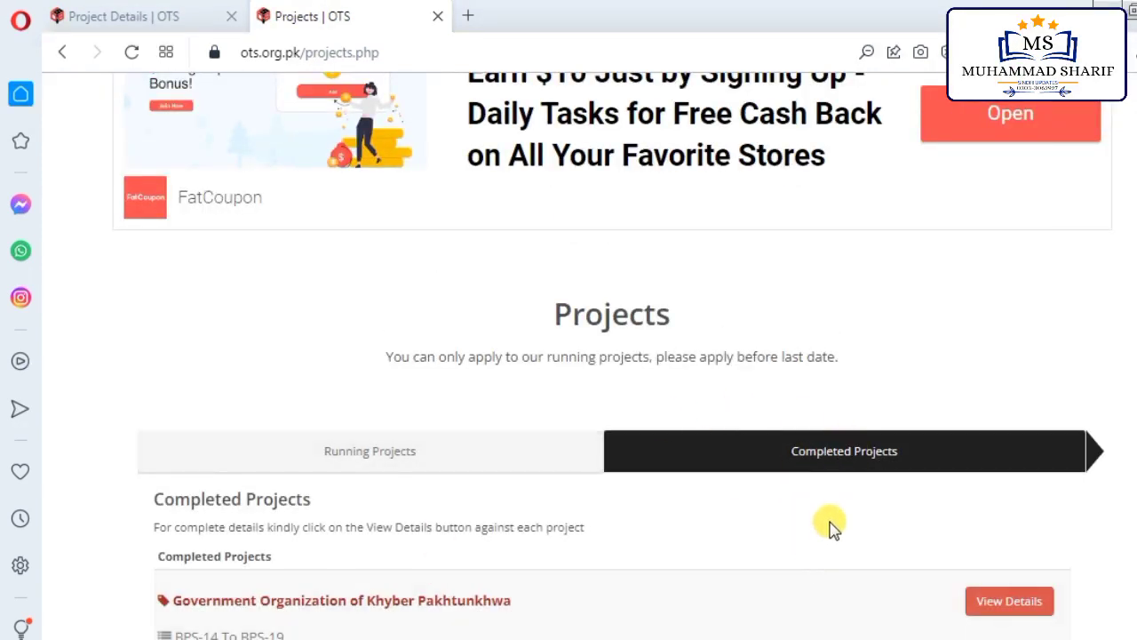
pyautogui.click(416, 460)
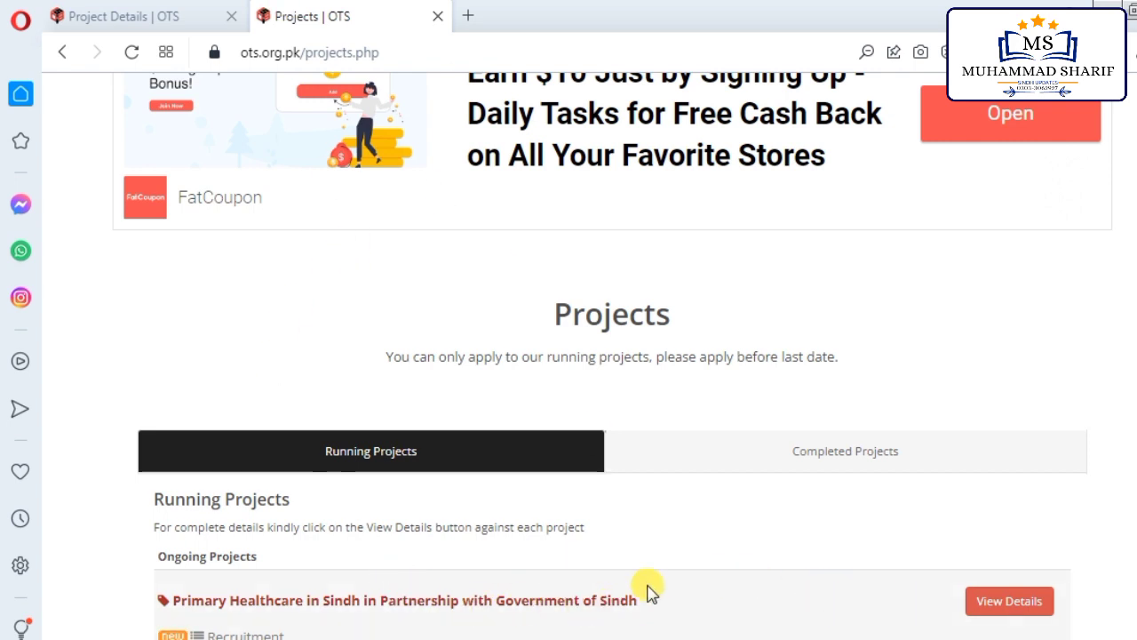
# Step: Open View Details for Primary Healthcare in Sindh and scroll to its category table
pyautogui.click(1006, 604)
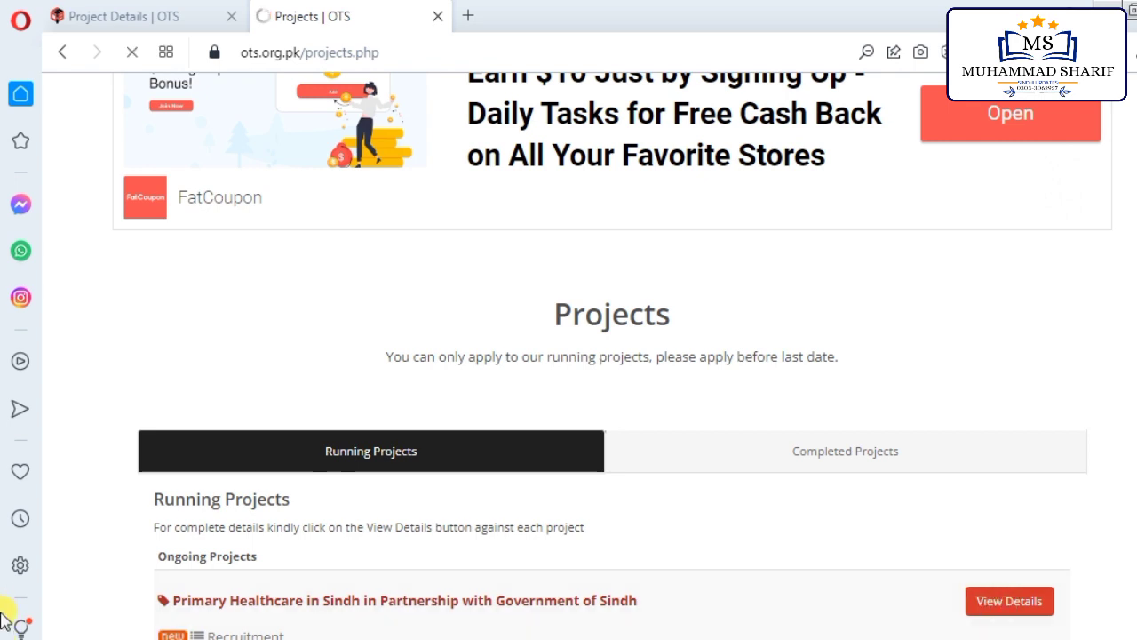
pyautogui.scroll(-3, 500, 449)
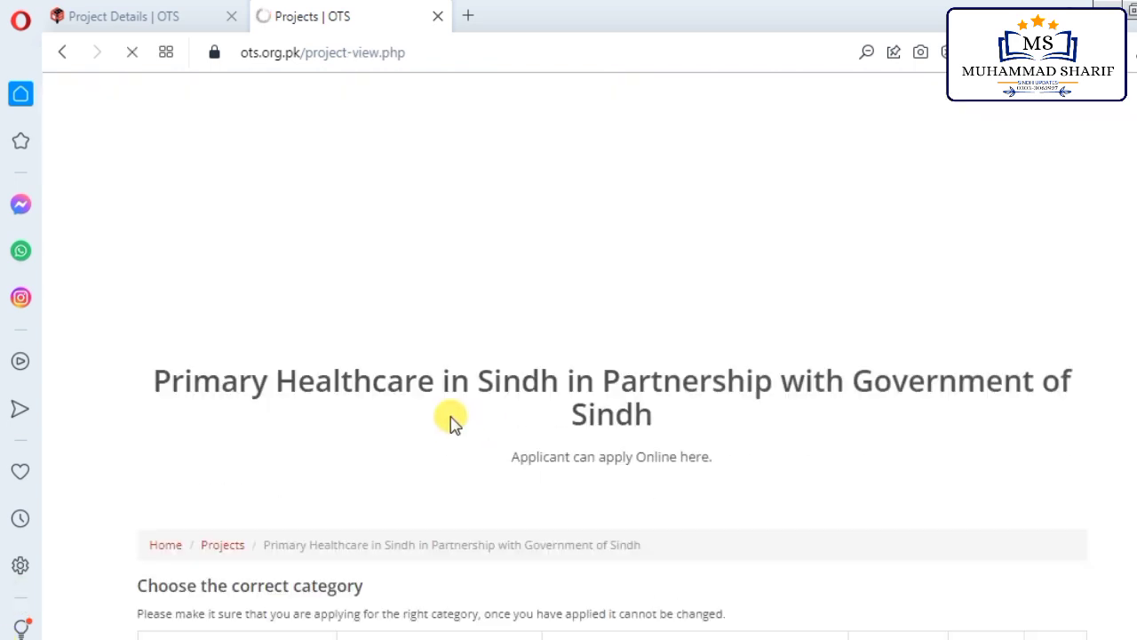
pyautogui.scroll(-3, 475, 426)
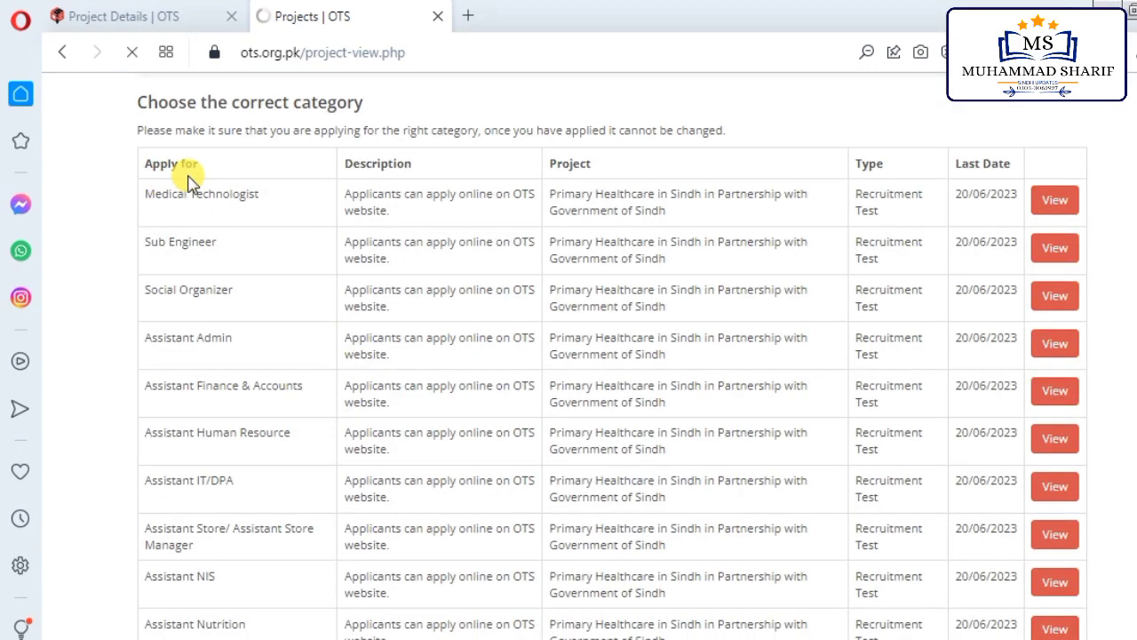
pyautogui.scroll(1, 423, 281)
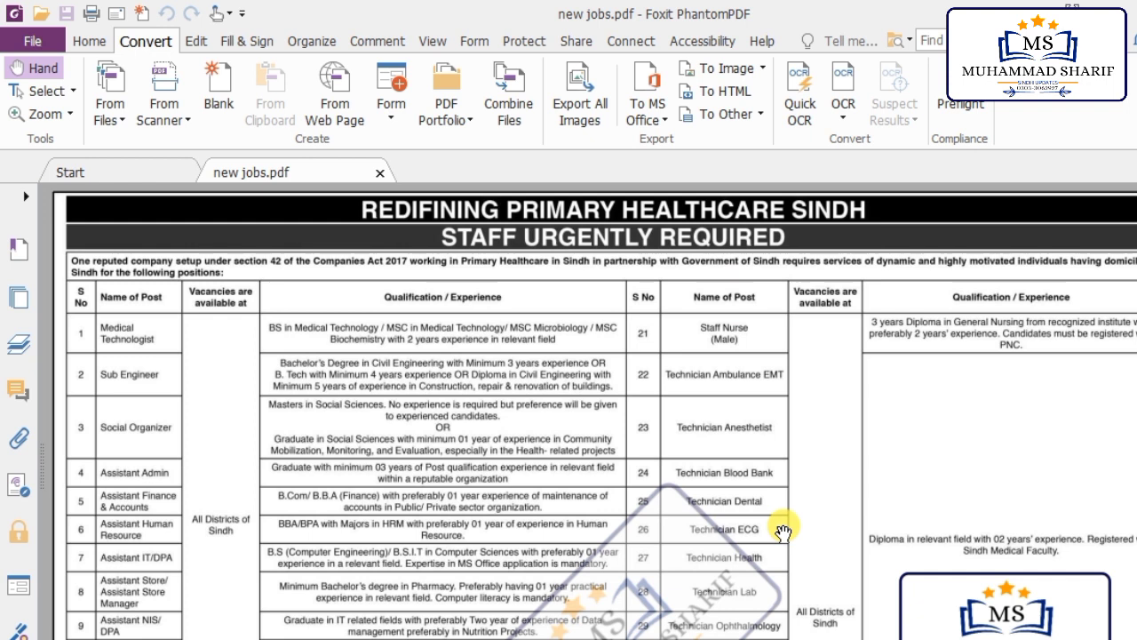
# Step: Scroll through the vacancy table in new jobs.pdf to read posts and qualifications
pyautogui.scroll(-4, 367, 474)
pyautogui.scroll(-1, 413, 533)
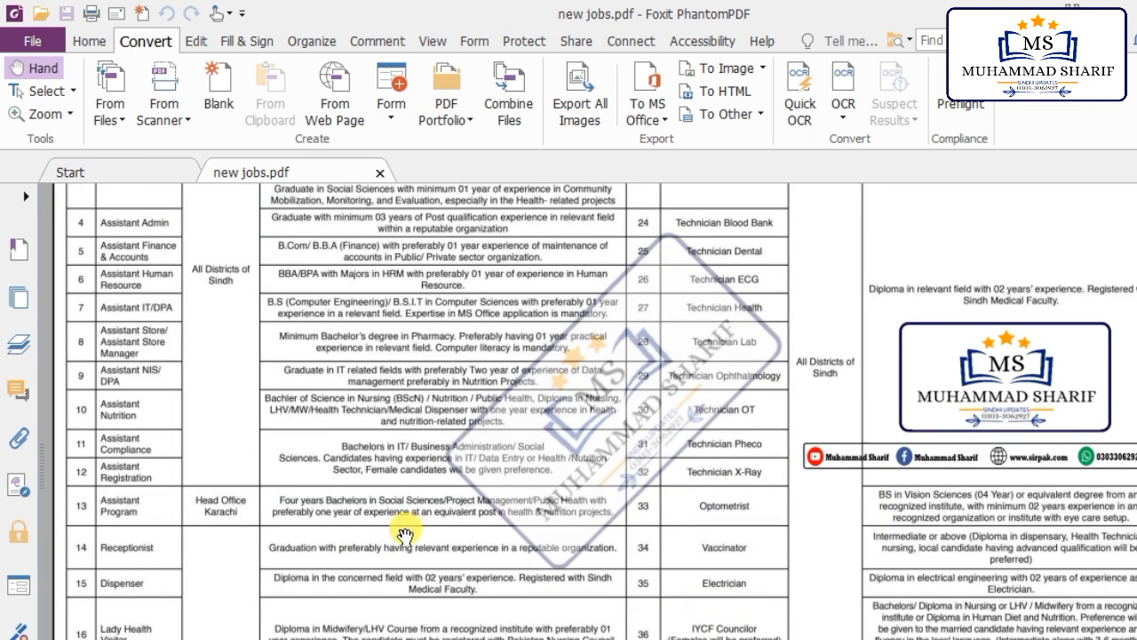
pyautogui.scroll(-1, 413, 533)
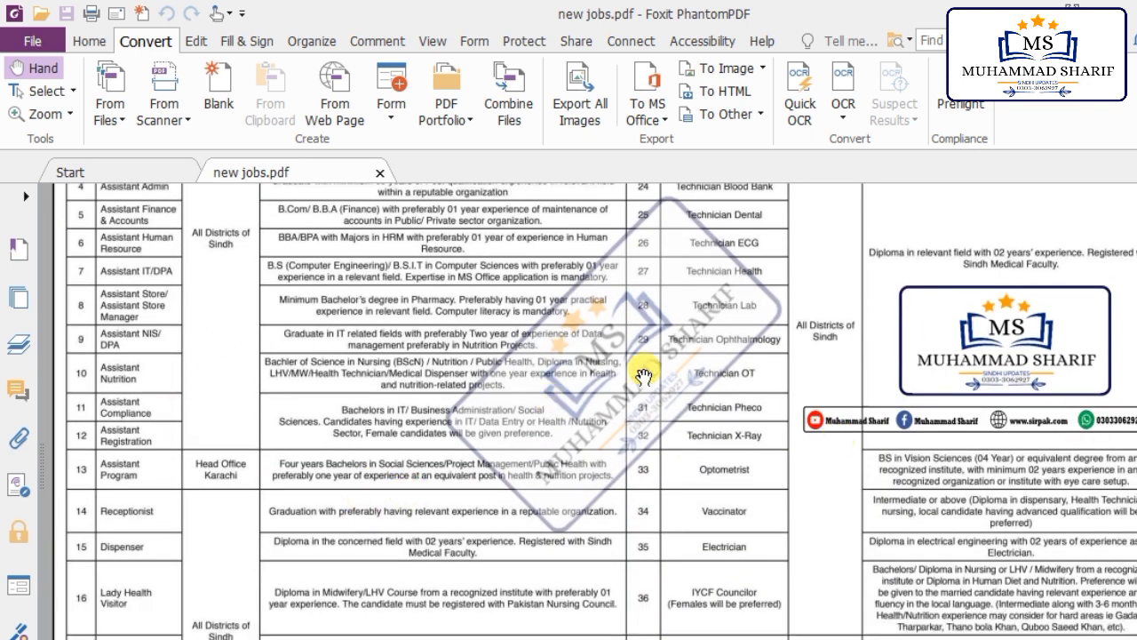
pyautogui.scroll(3, 124, 395)
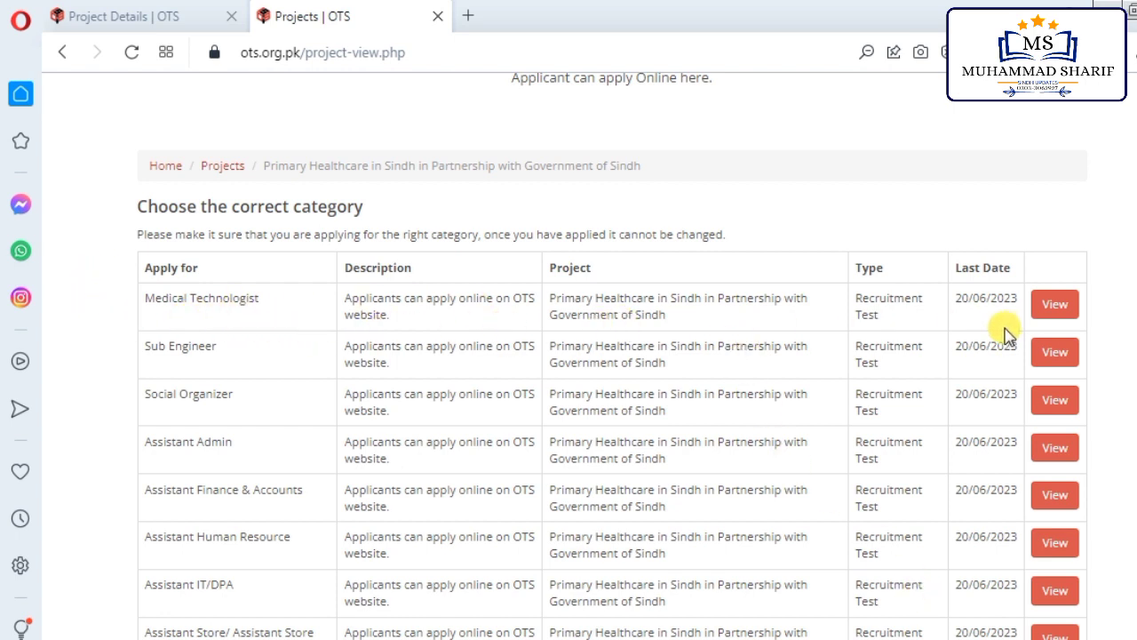
# Step: Open the Medical Technologist row's View page and check its project details table
pyautogui.click(1057, 306)
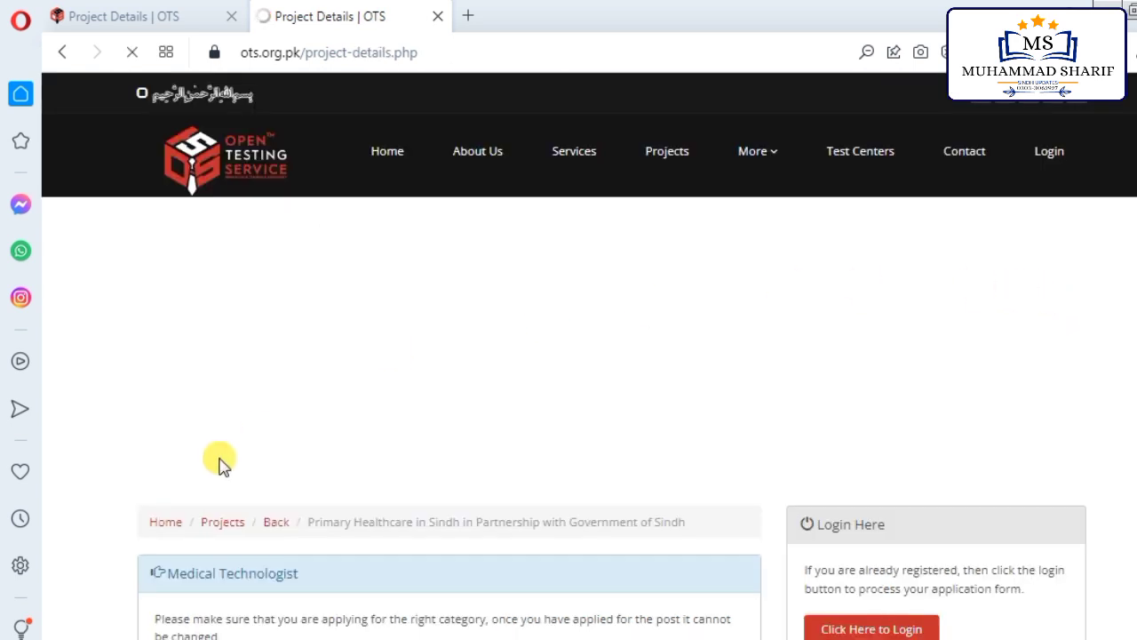
pyautogui.scroll(-5, 401, 431)
pyautogui.scroll(3, 401, 416)
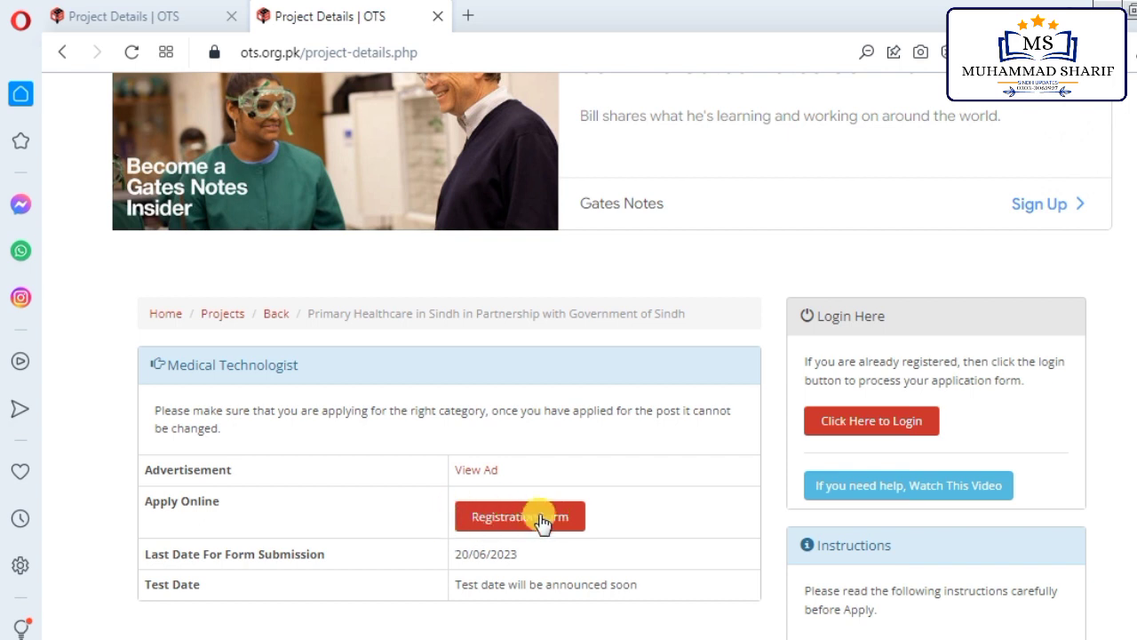
# Step: Open the New Registration form and enter the applicant's full name and mobile number
pyautogui.click(497, 519)
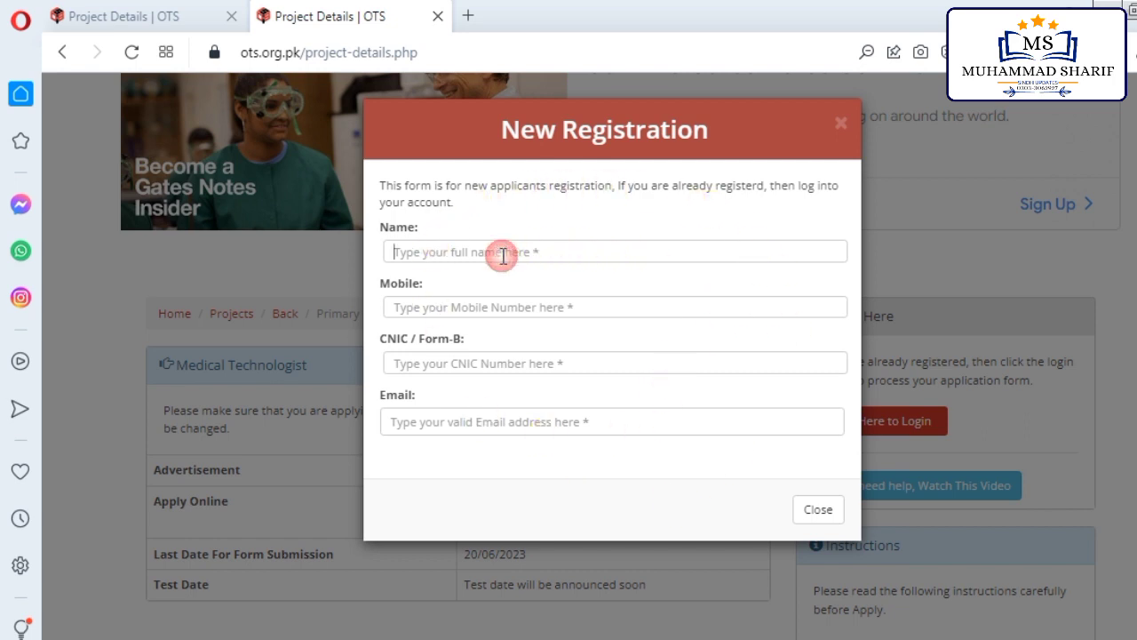
pyautogui.click(536, 254)
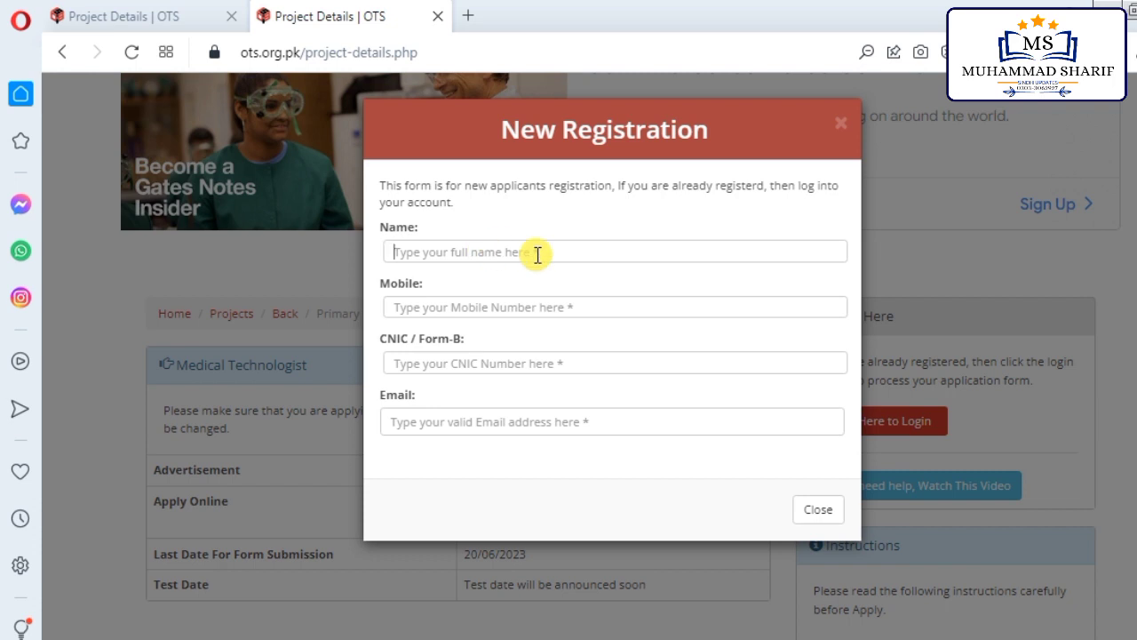
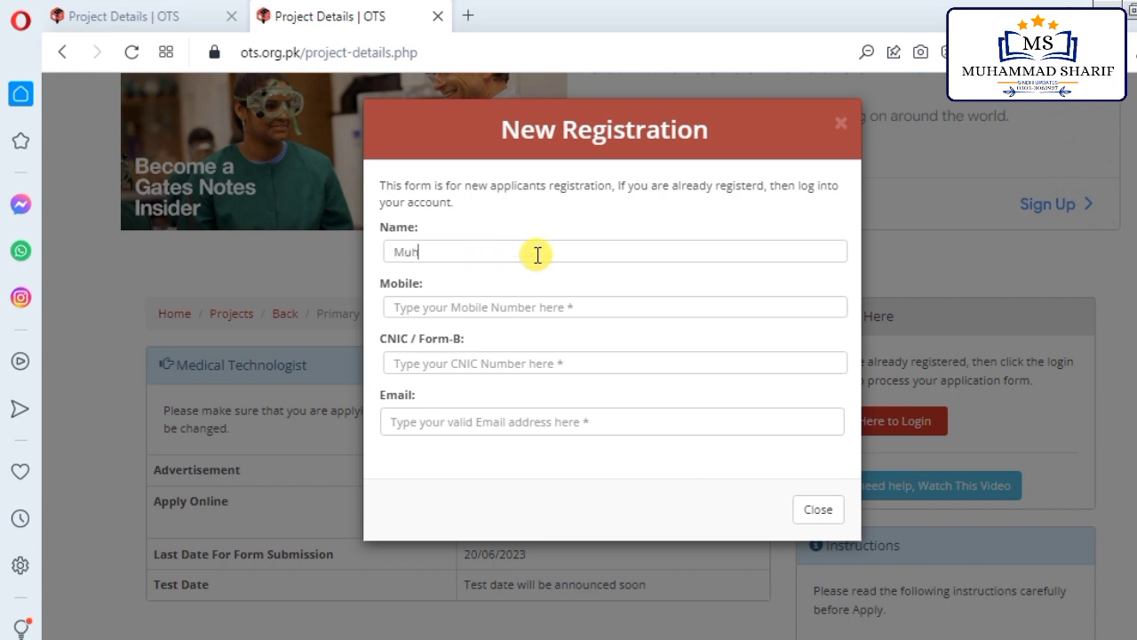
pyautogui.click(414, 305)
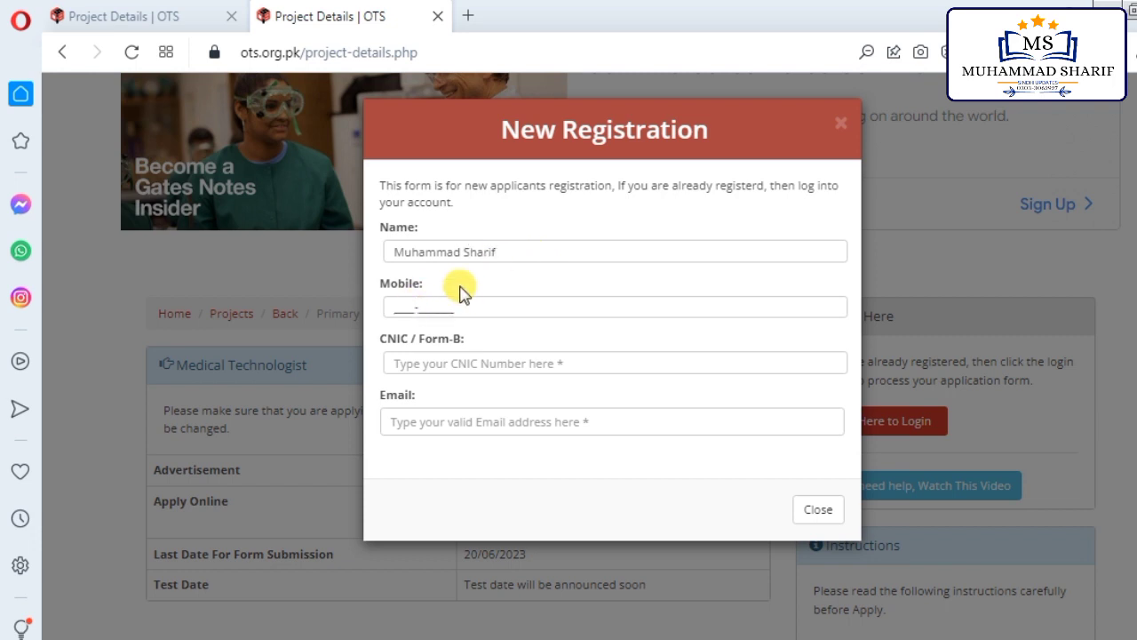
# Step: Enter the applicant's CNIC number, correcting mistyped digits
pyautogui.click(406, 365)
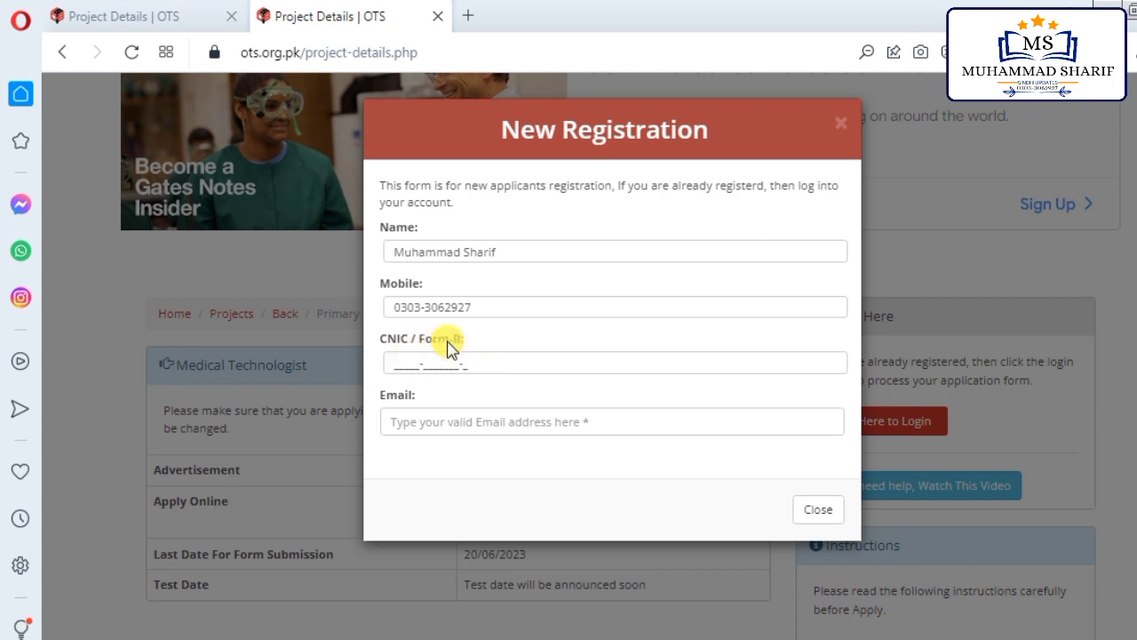
# Step: Enter the applicant's e-mail, a password and matching confirmation, then create the account
pyautogui.click(432, 423)
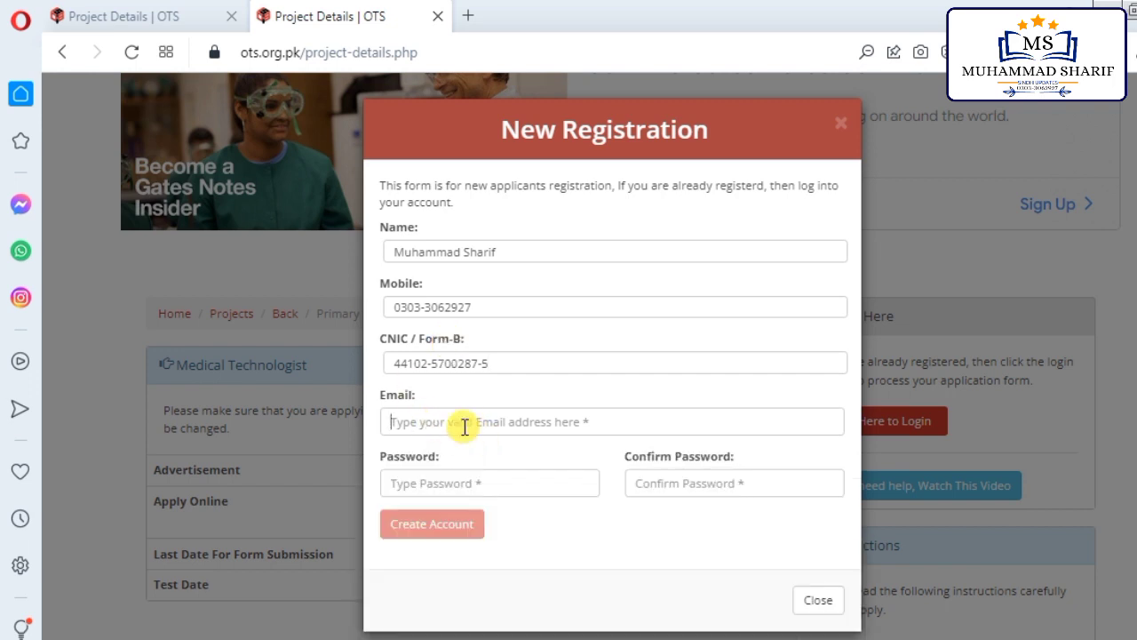
pyautogui.write('Muhammad')
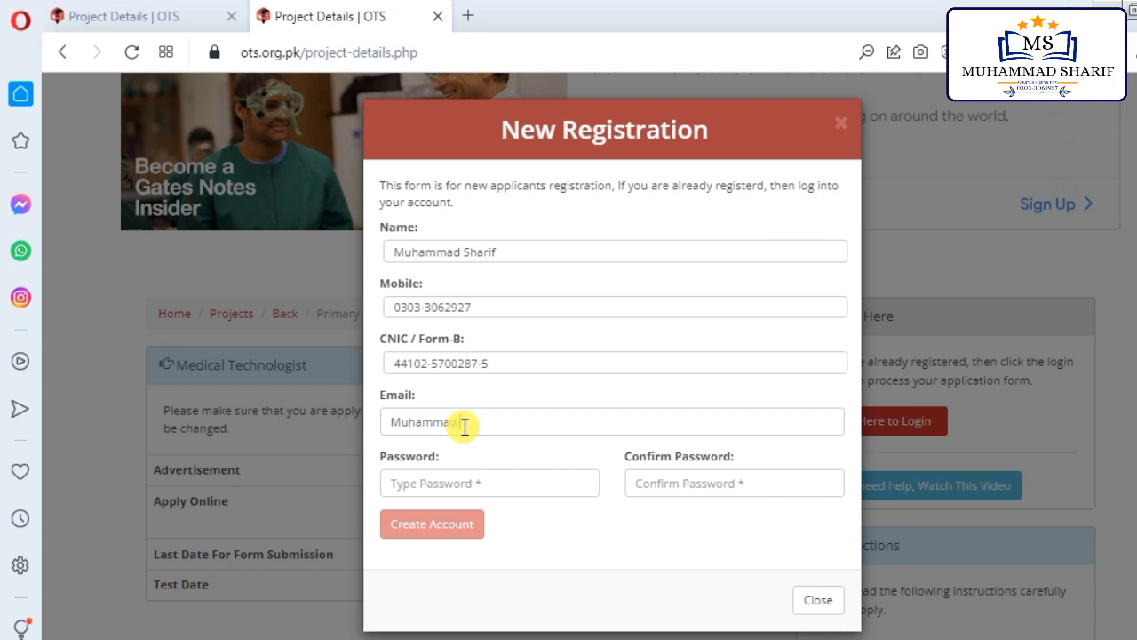
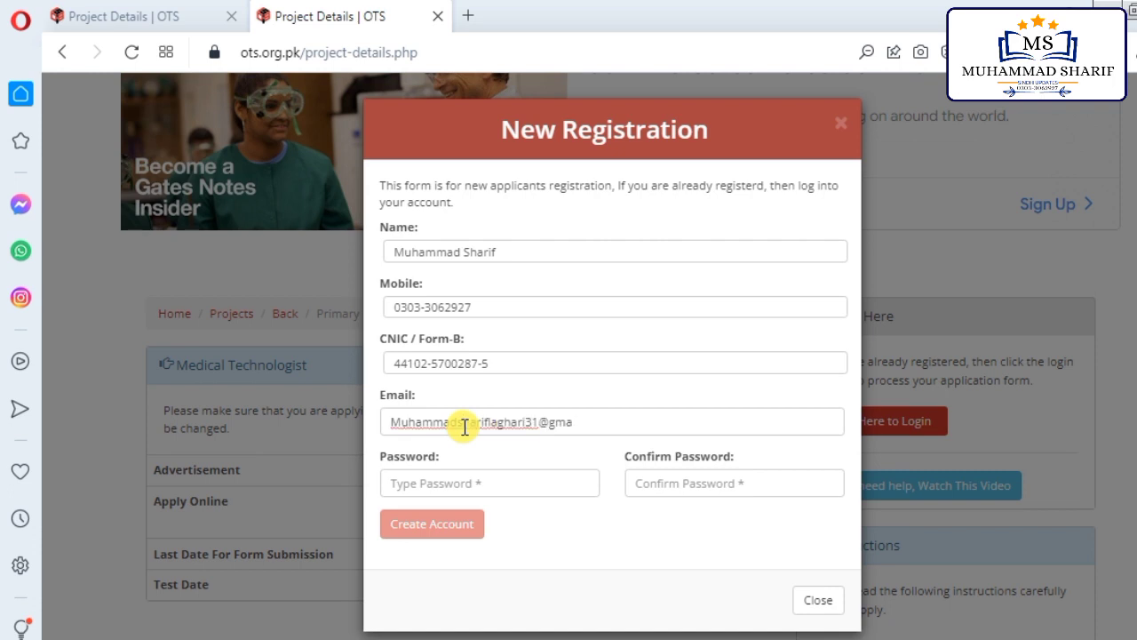
pyautogui.click(426, 478)
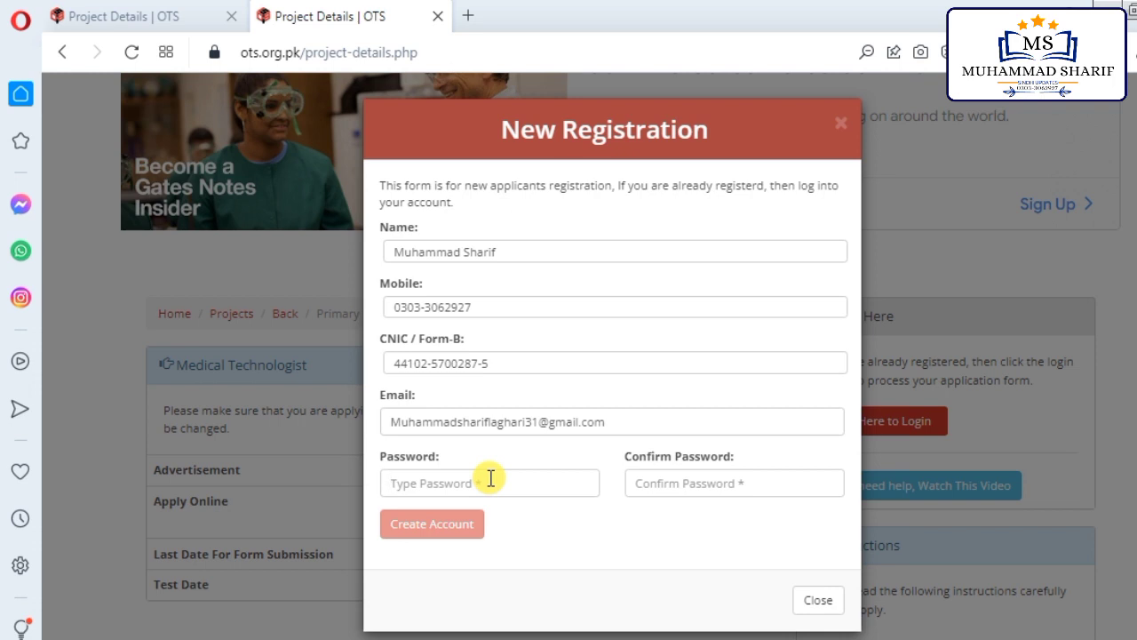
pyautogui.write('123')
pyautogui.click(632, 480)
pyautogui.write('1')
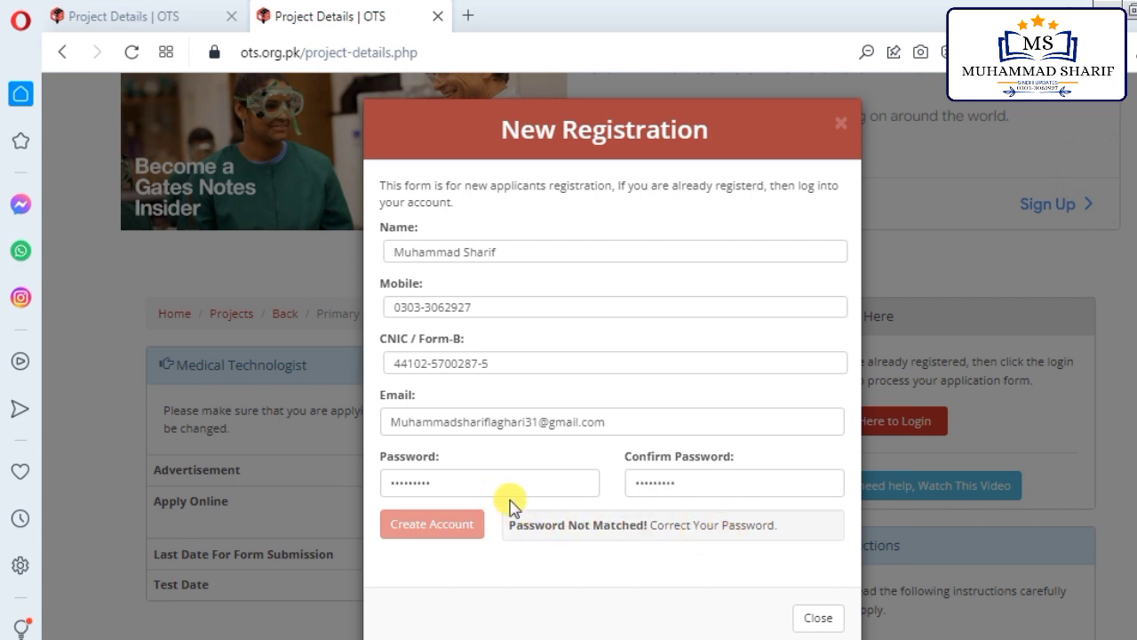
pyautogui.click(441, 540)
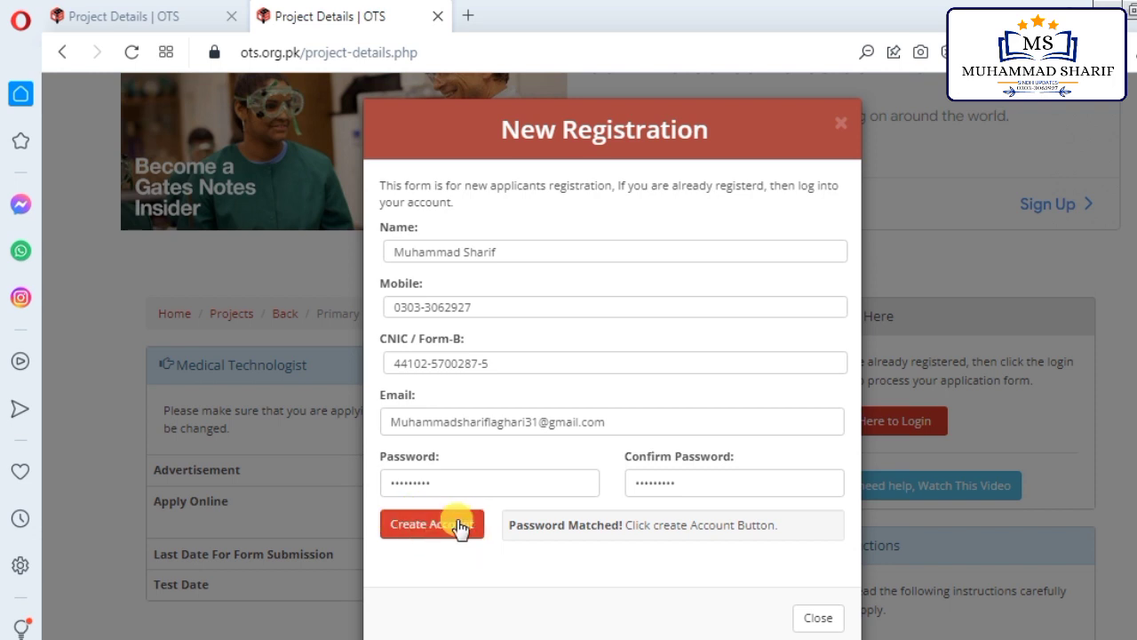
pyautogui.click(431, 533)
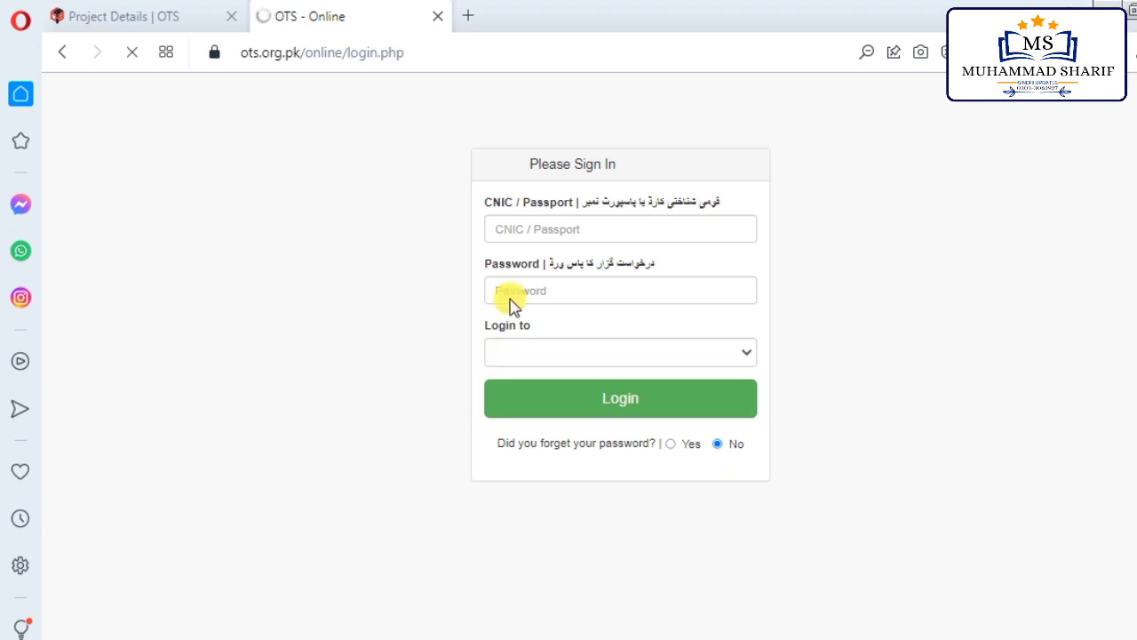
# Step: Enter the applicant's CNIC and account password on the Please Sign In form
pyautogui.click(529, 234)
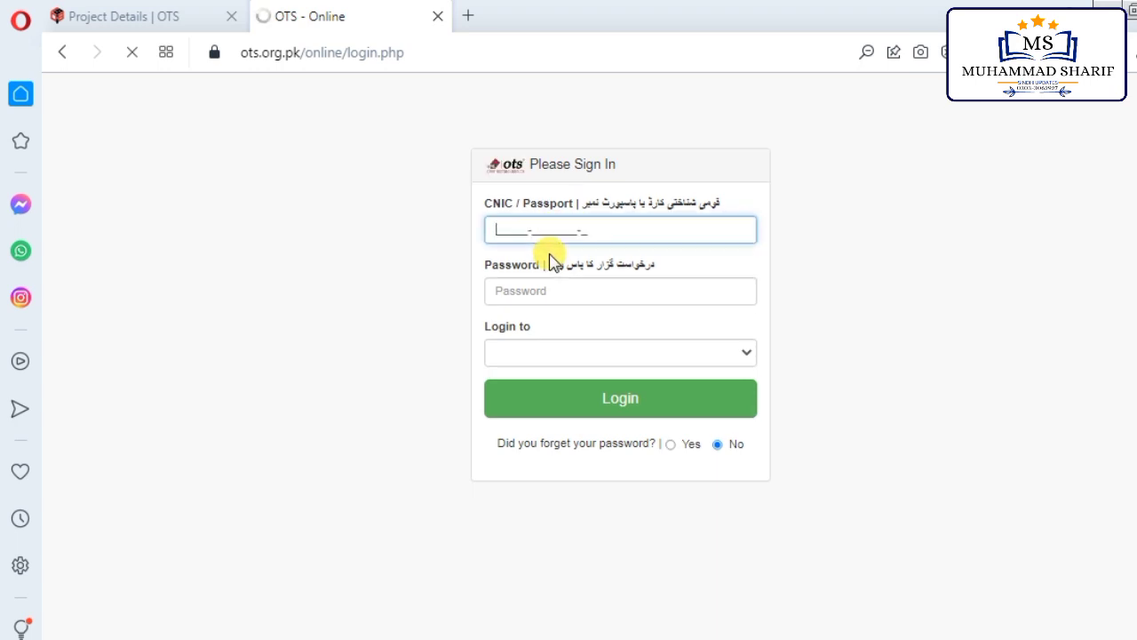
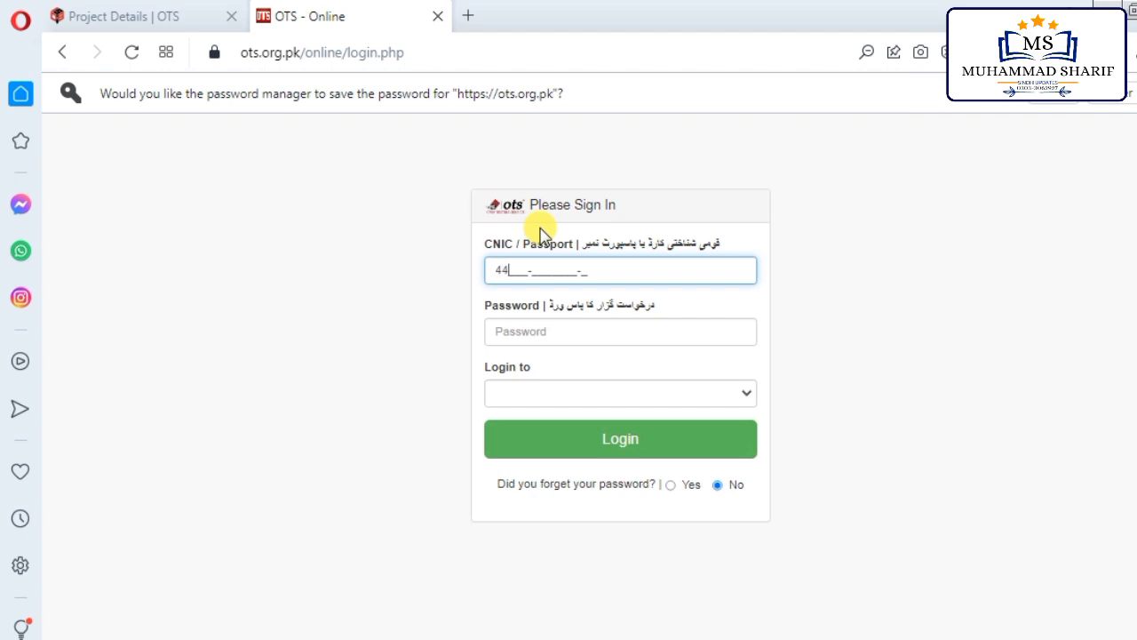
pyautogui.rightClick(542, 224)
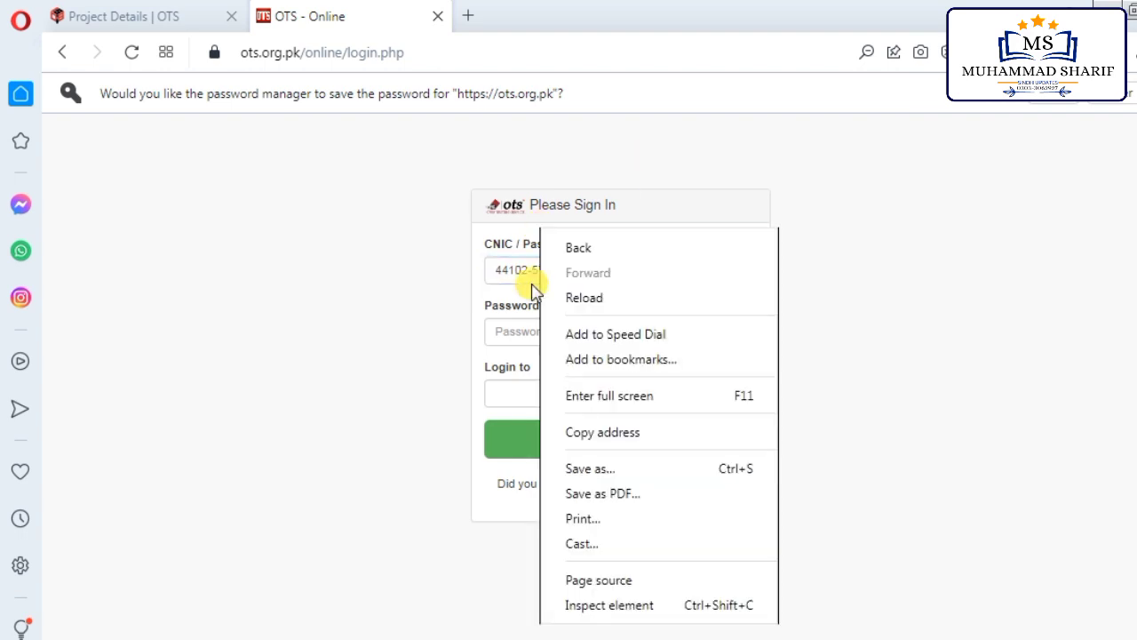
pyautogui.click(526, 332)
pyautogui.click(604, 332)
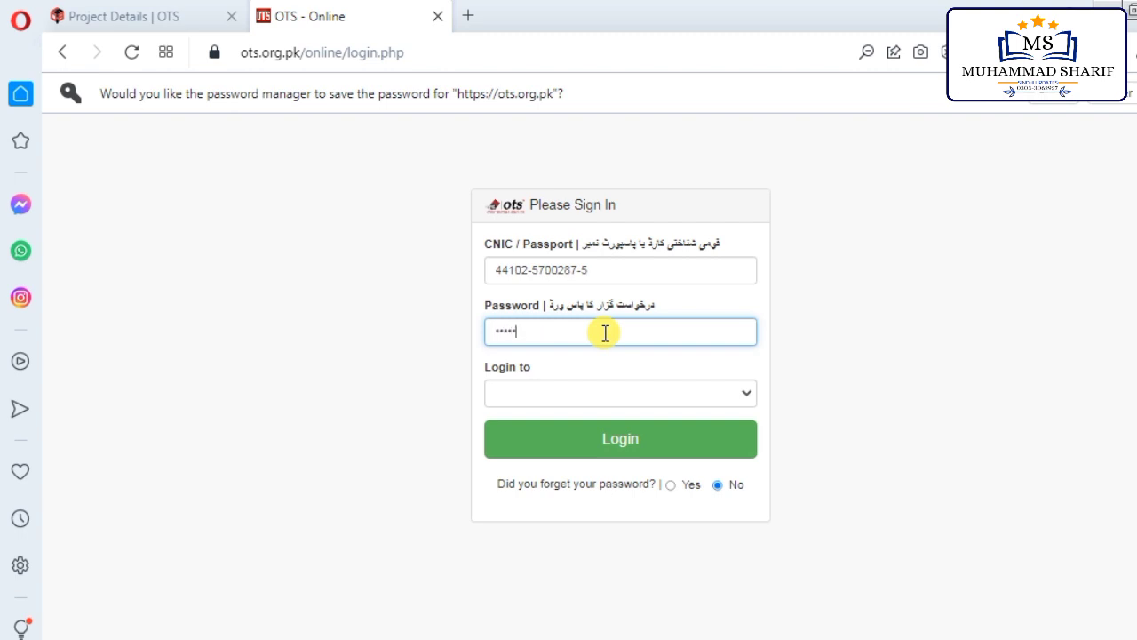
pyautogui.click(642, 370)
# Step: Choose Medical Technologist under 'Login to' and log in
pyautogui.click(749, 359)
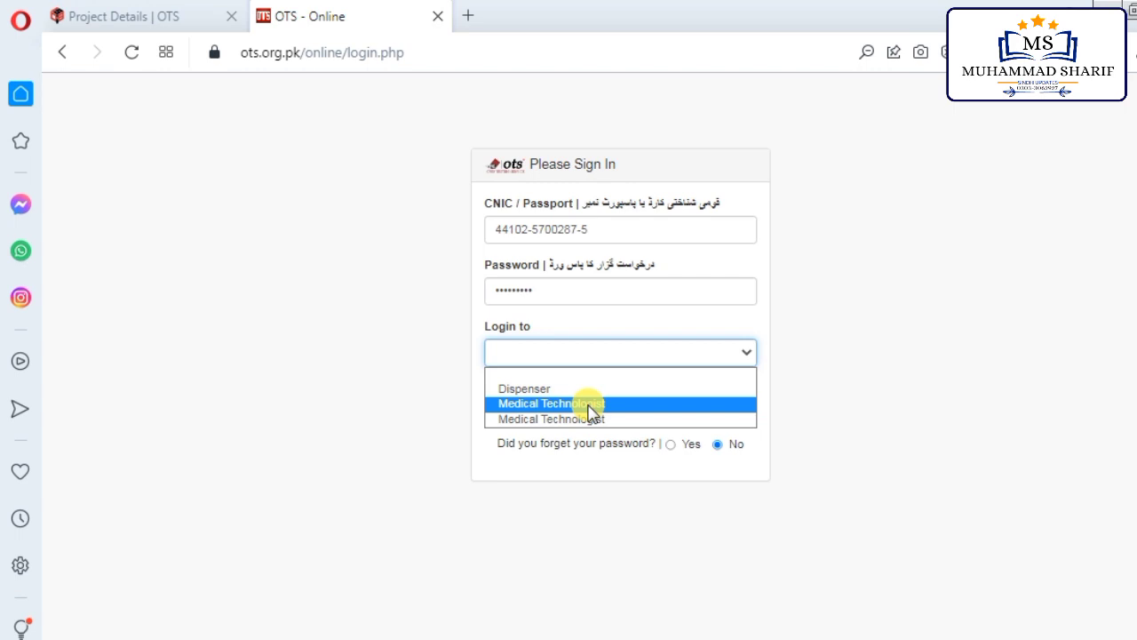
pyautogui.click(589, 407)
pyautogui.click(658, 414)
pyautogui.click(664, 416)
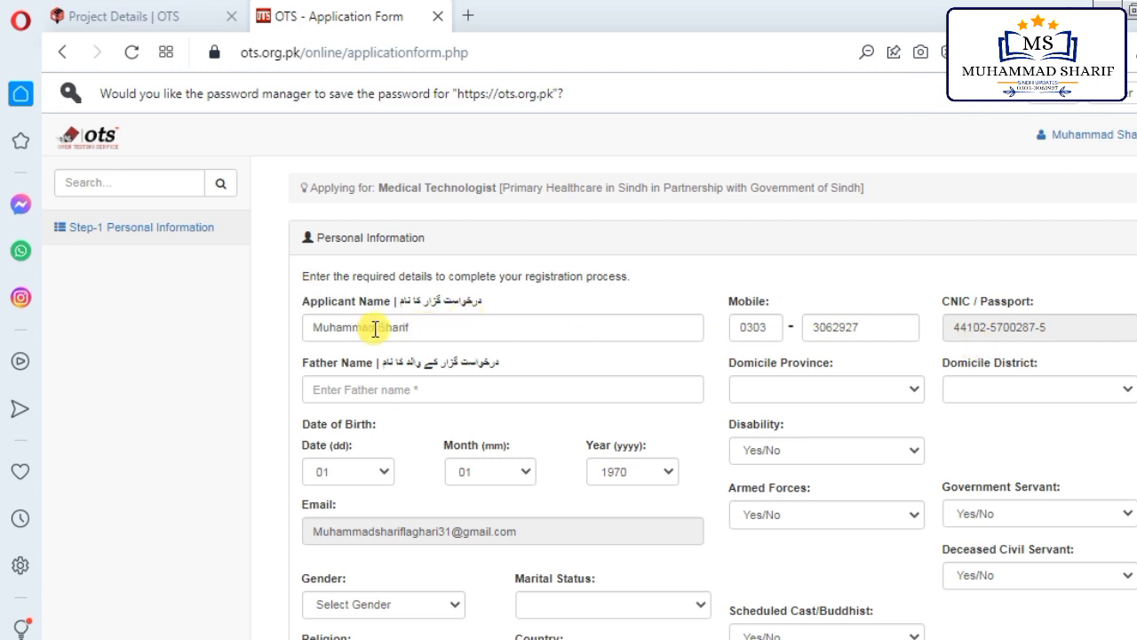
# Step: Fill the Father Name field from the saved autofill suggestion
pyautogui.scroll(-1, 359, 336)
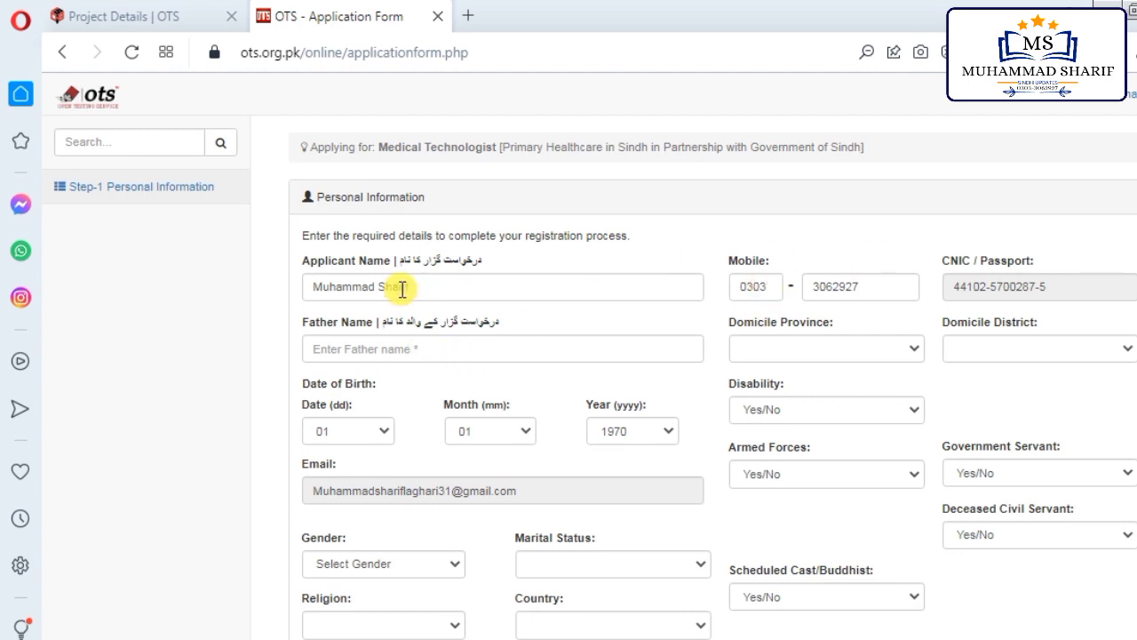
pyautogui.click(349, 346)
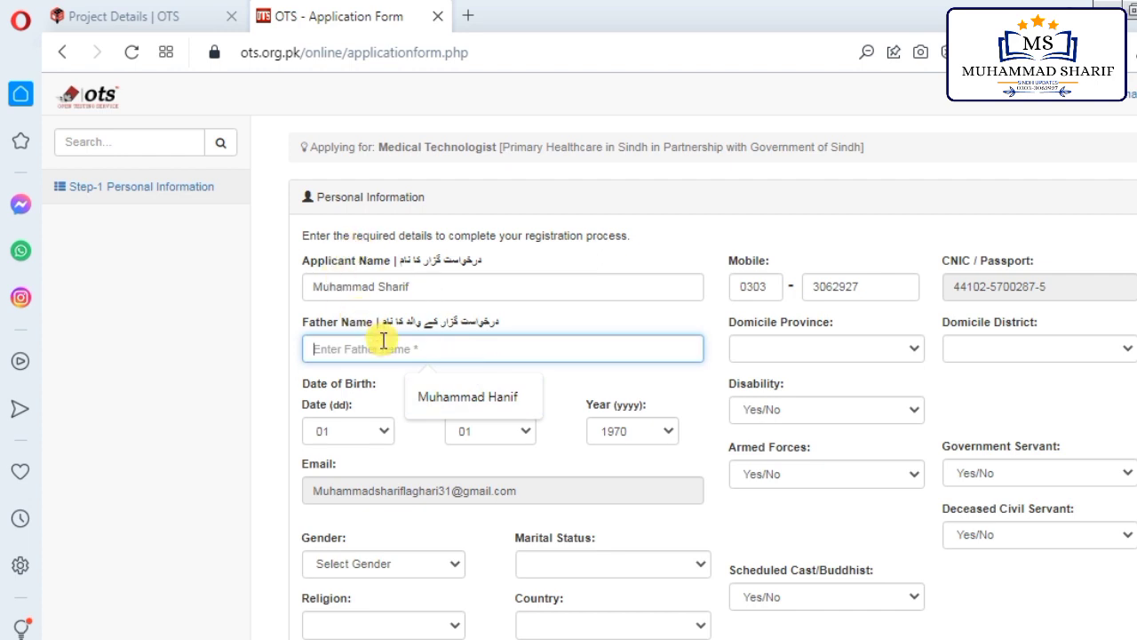
pyautogui.click(481, 404)
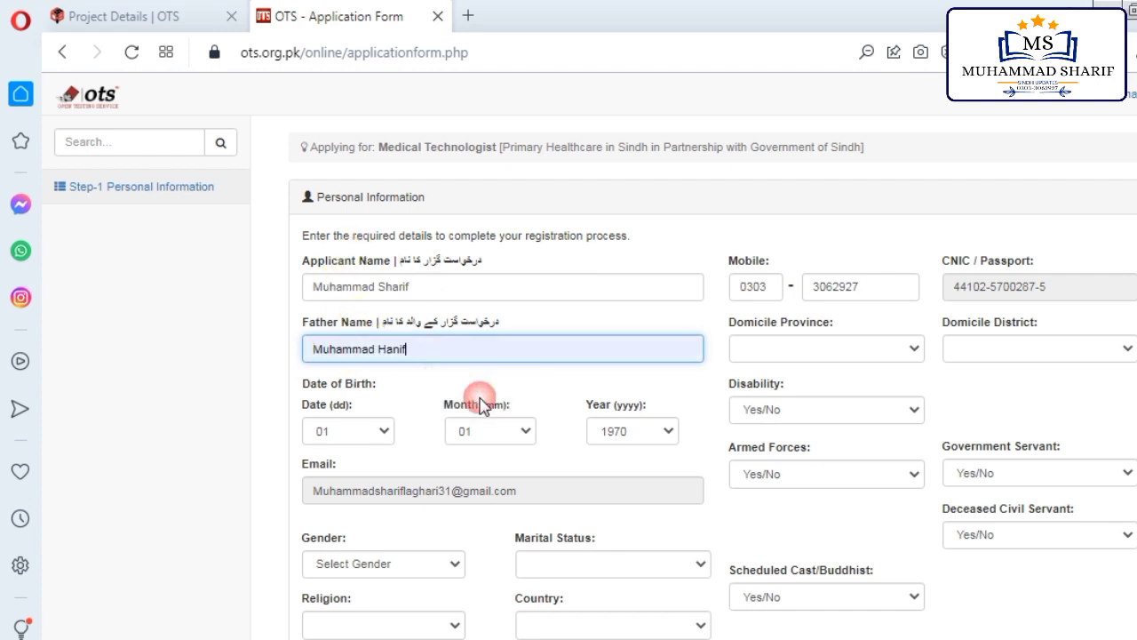
# Step: Set the date of birth dropdowns to day 20, month 10, year 1996
pyautogui.click(346, 436)
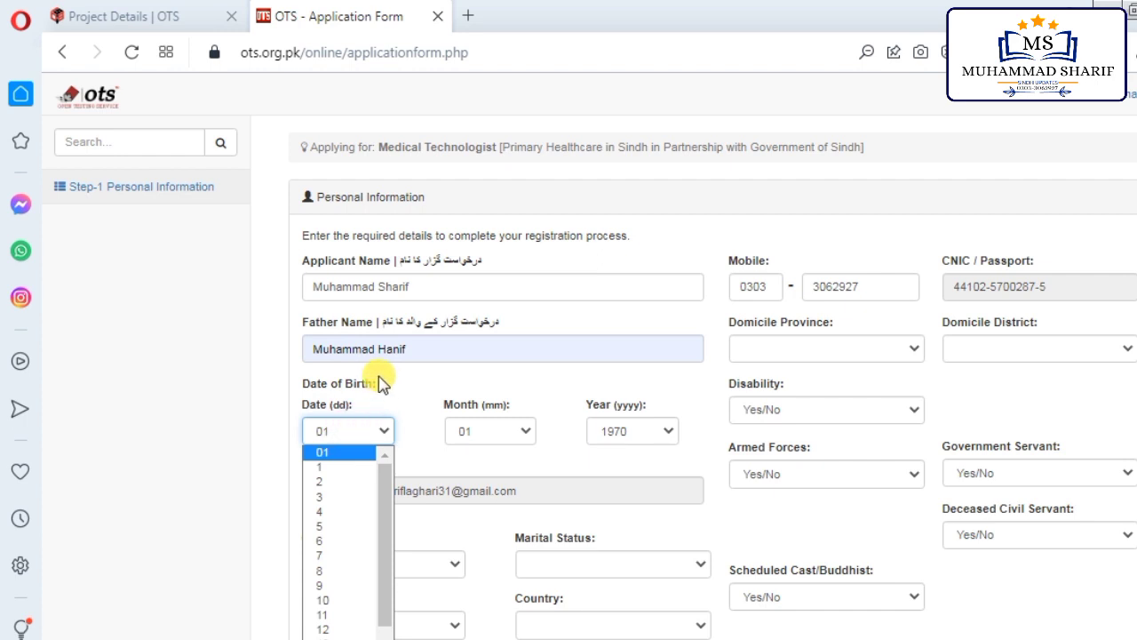
pyautogui.click(395, 399)
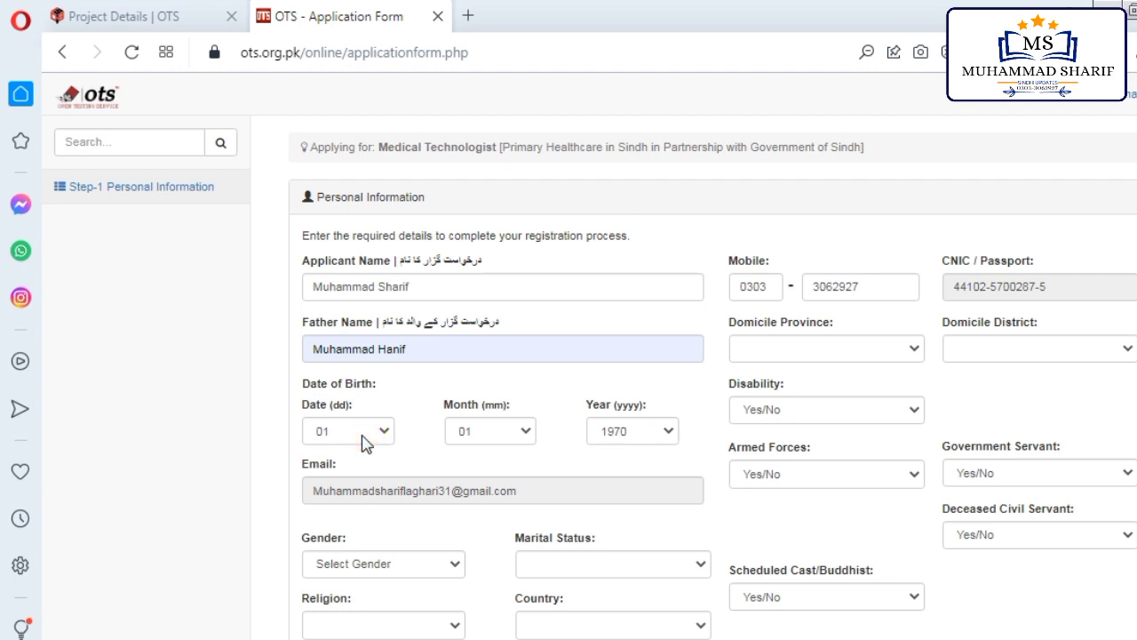
pyautogui.click(370, 440)
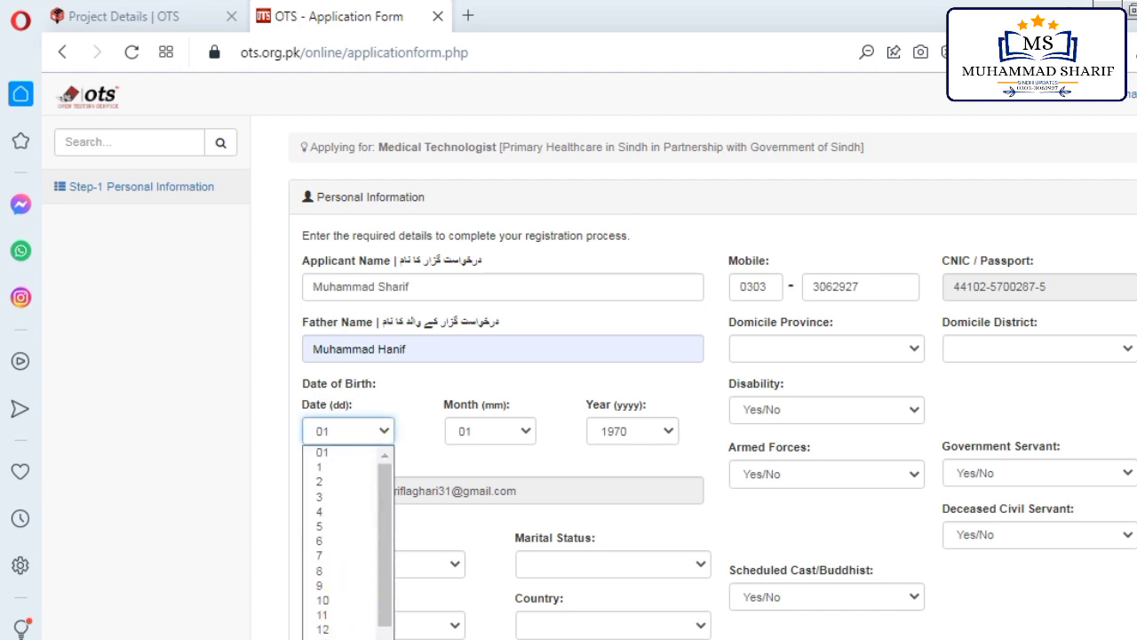
pyautogui.scroll(-4, 347, 542)
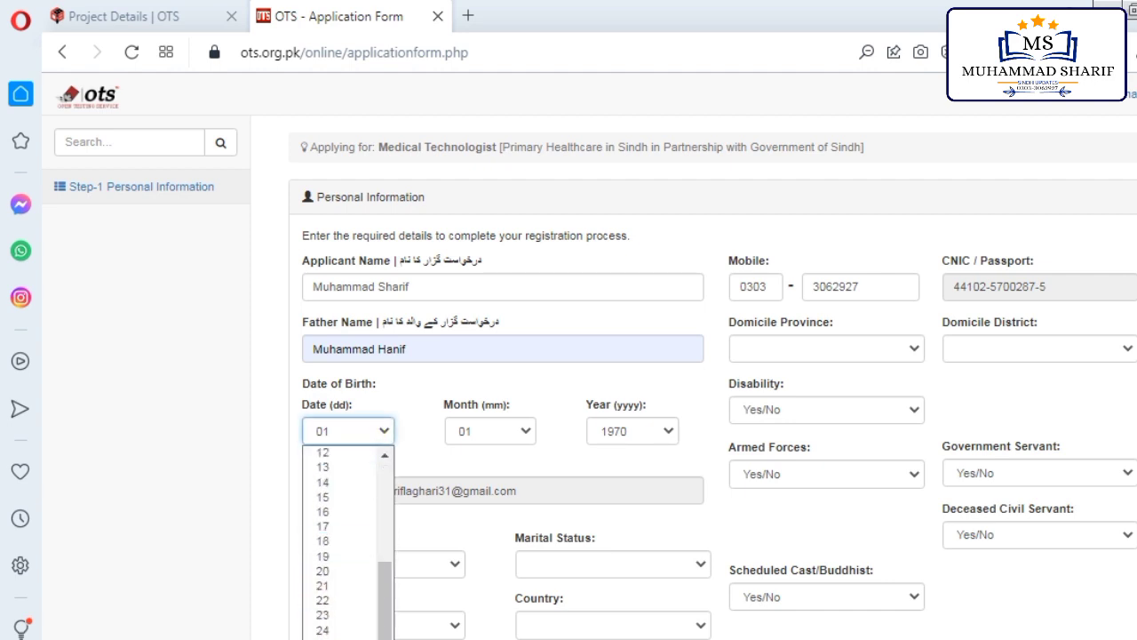
pyautogui.click(332, 573)
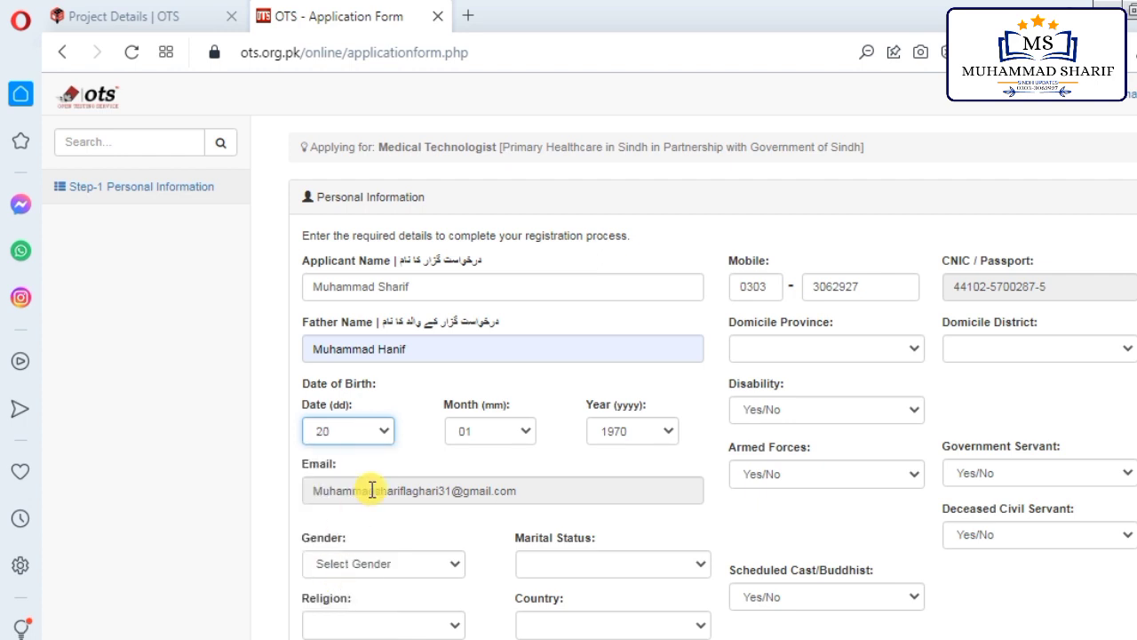
pyautogui.click(499, 430)
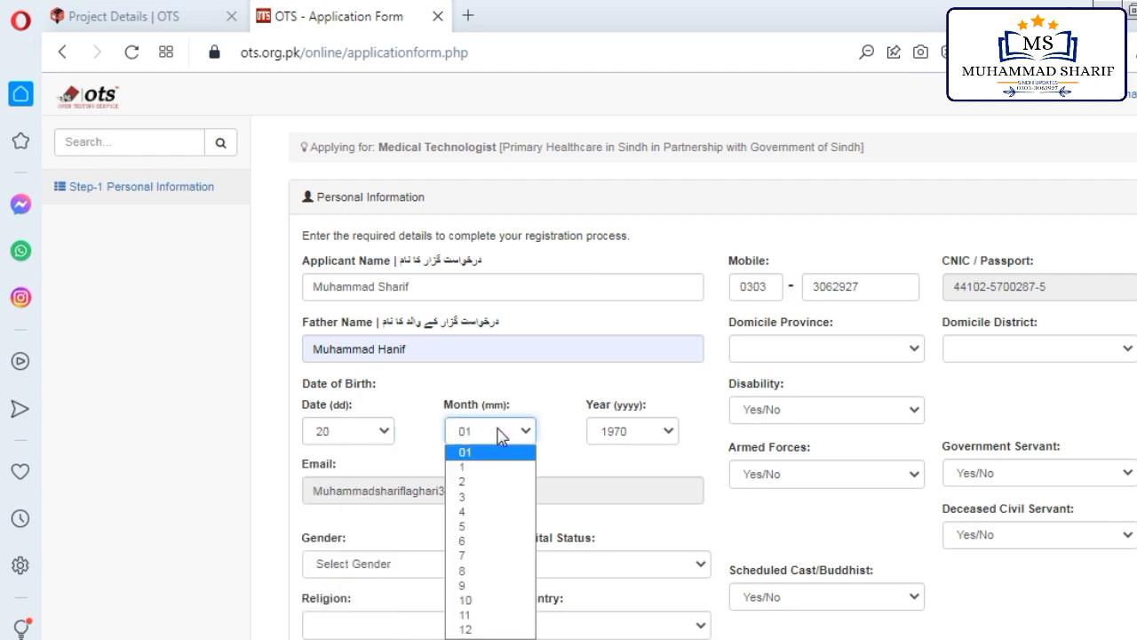
pyautogui.click(476, 601)
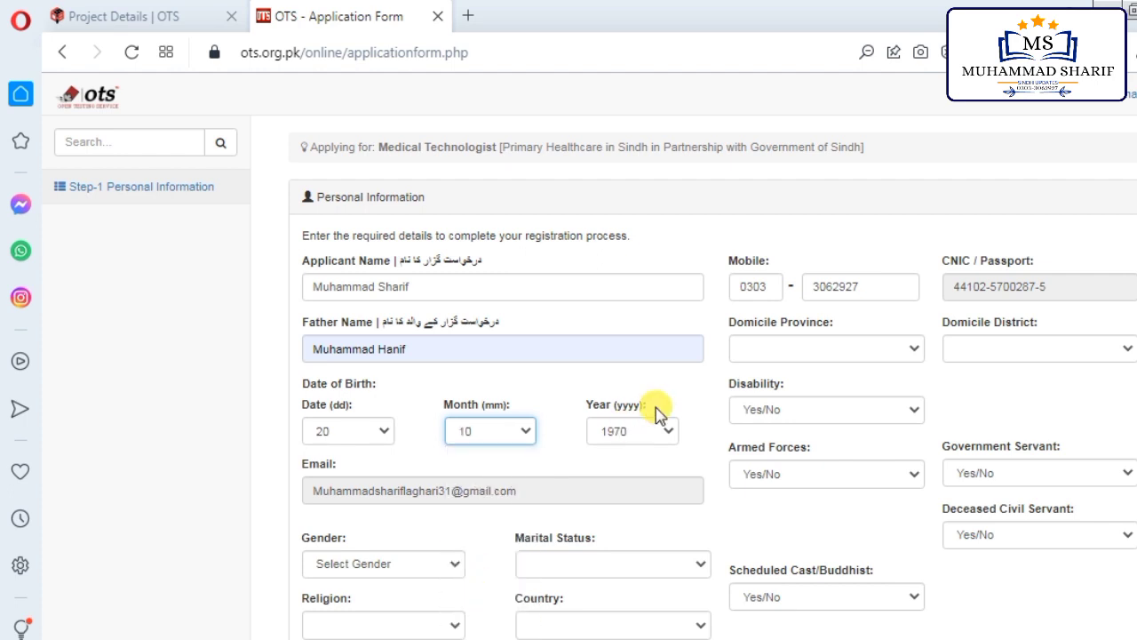
pyautogui.click(647, 434)
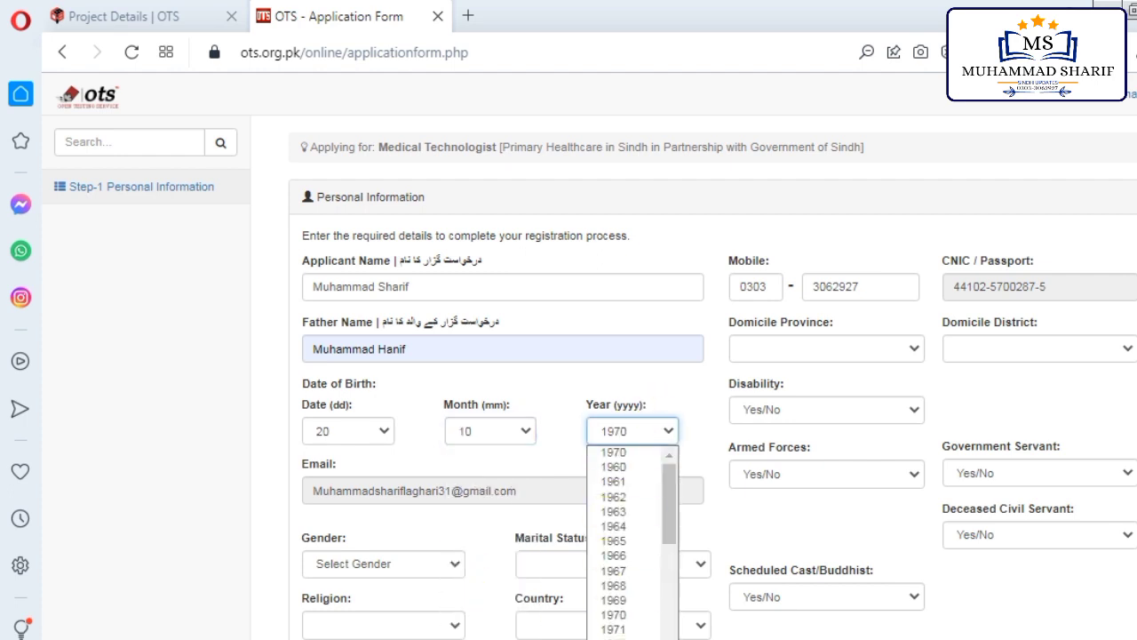
pyautogui.scroll(-5, 618, 498)
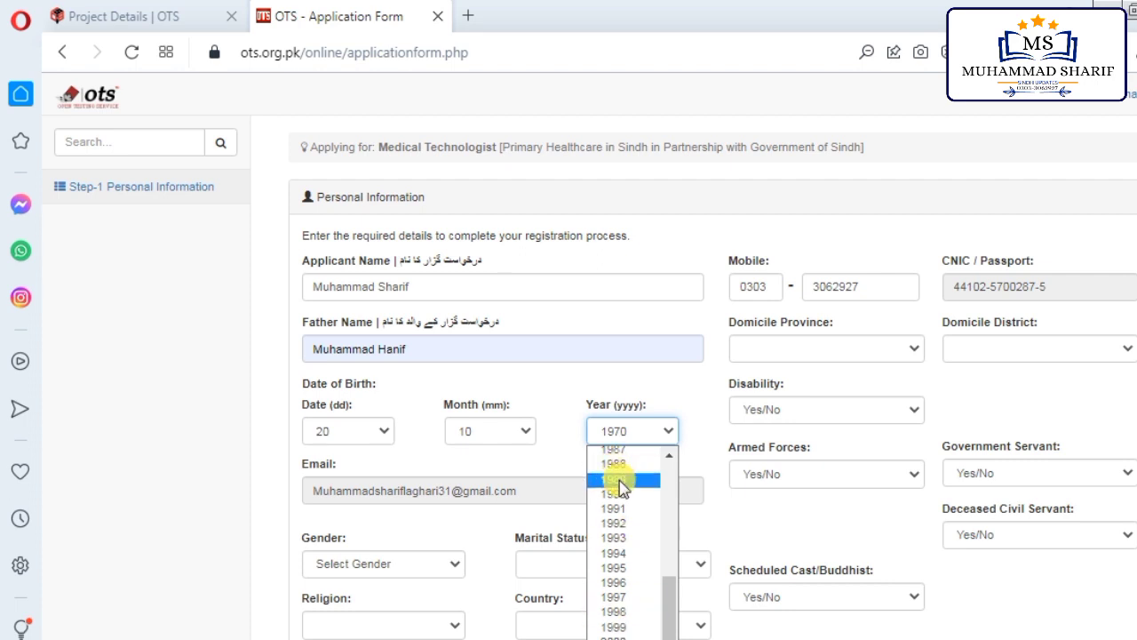
pyautogui.click(626, 583)
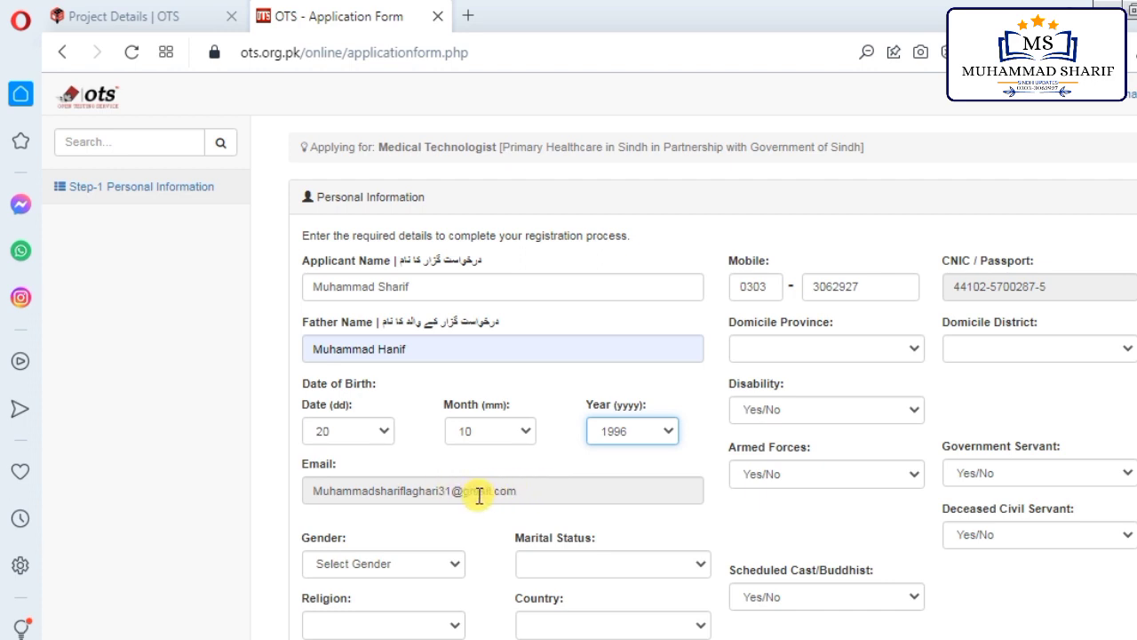
# Step: Set gender to Male, marital status to Married and religion to Muslim
pyautogui.click(410, 558)
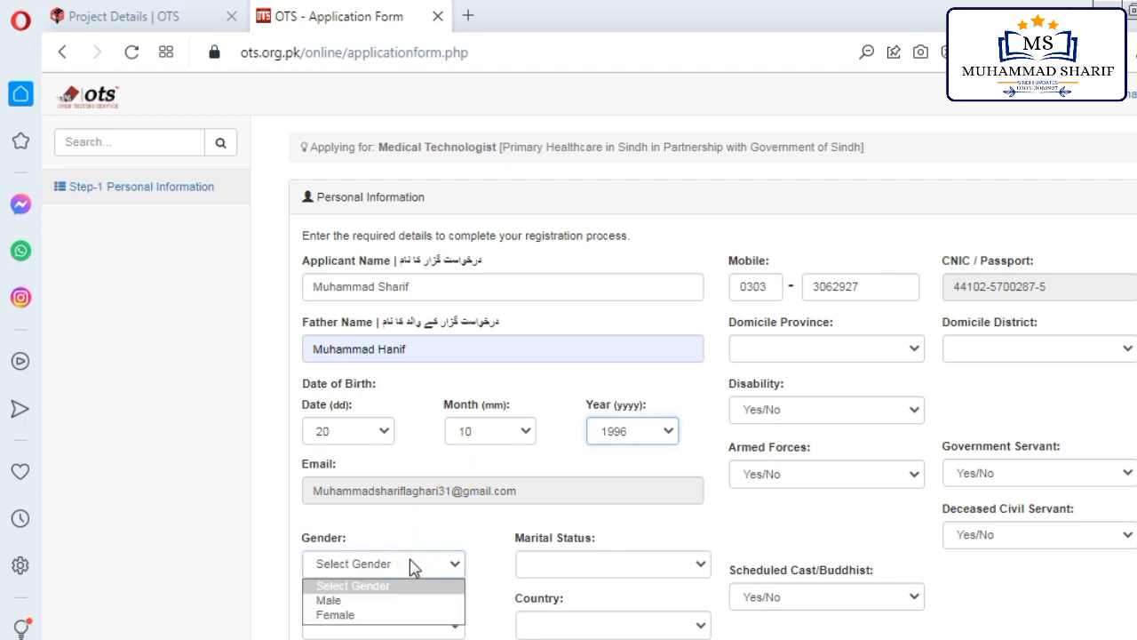
pyautogui.click(348, 601)
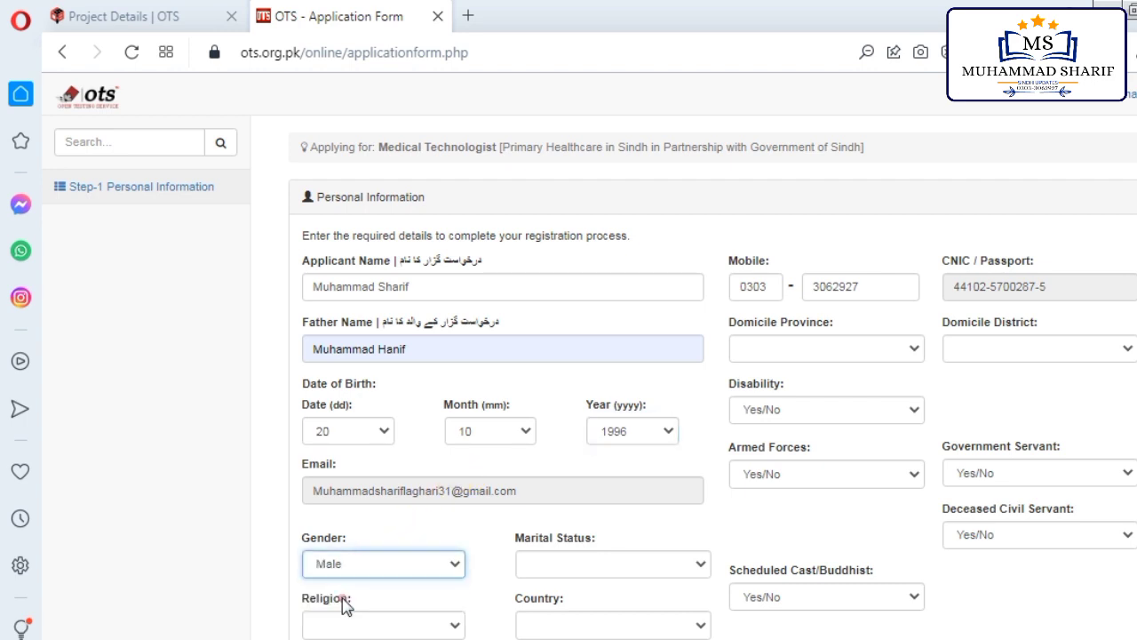
pyautogui.click(636, 563)
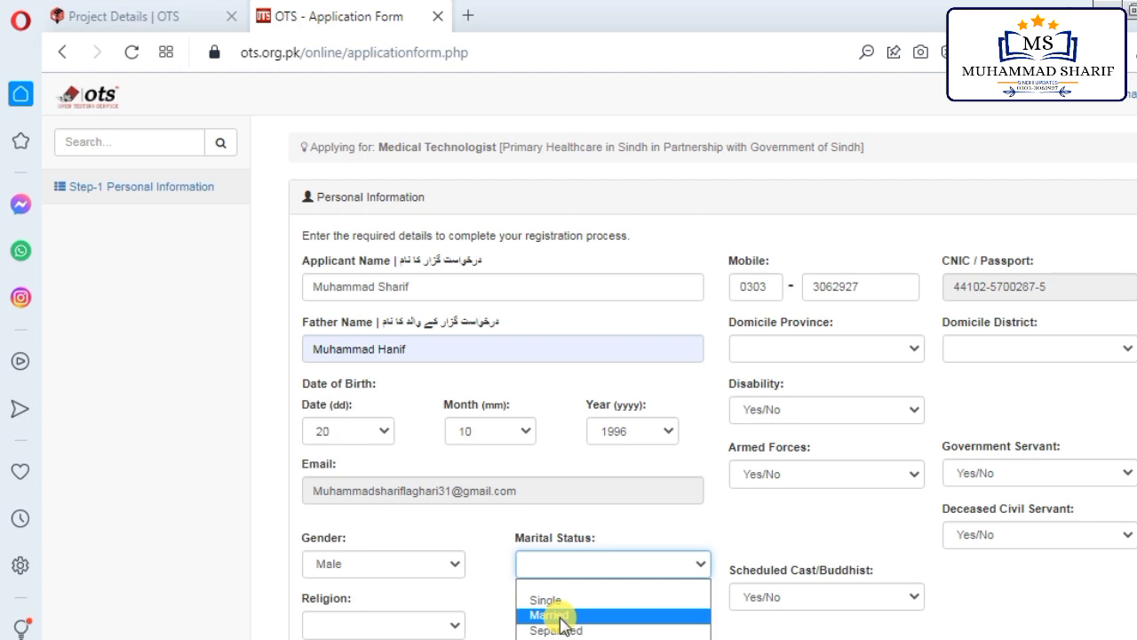
pyautogui.click(561, 617)
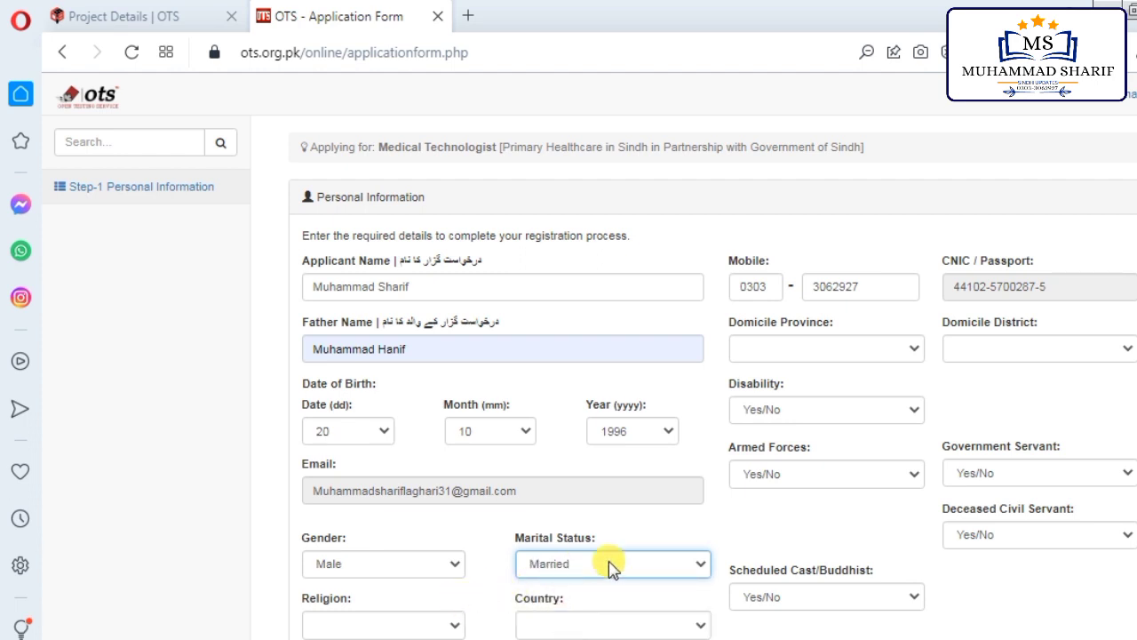
pyautogui.click(382, 627)
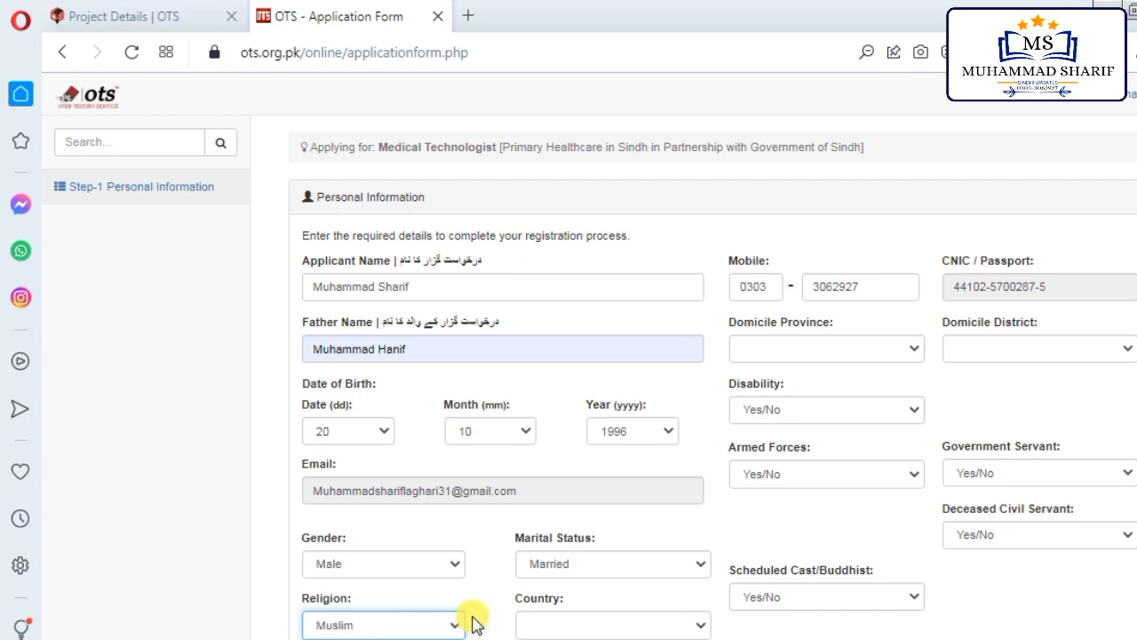
# Step: Choose Pakistan in the Country dropdown and begin the postal address field
pyautogui.click(603, 630)
pyautogui.scroll(-9, 591, 449)
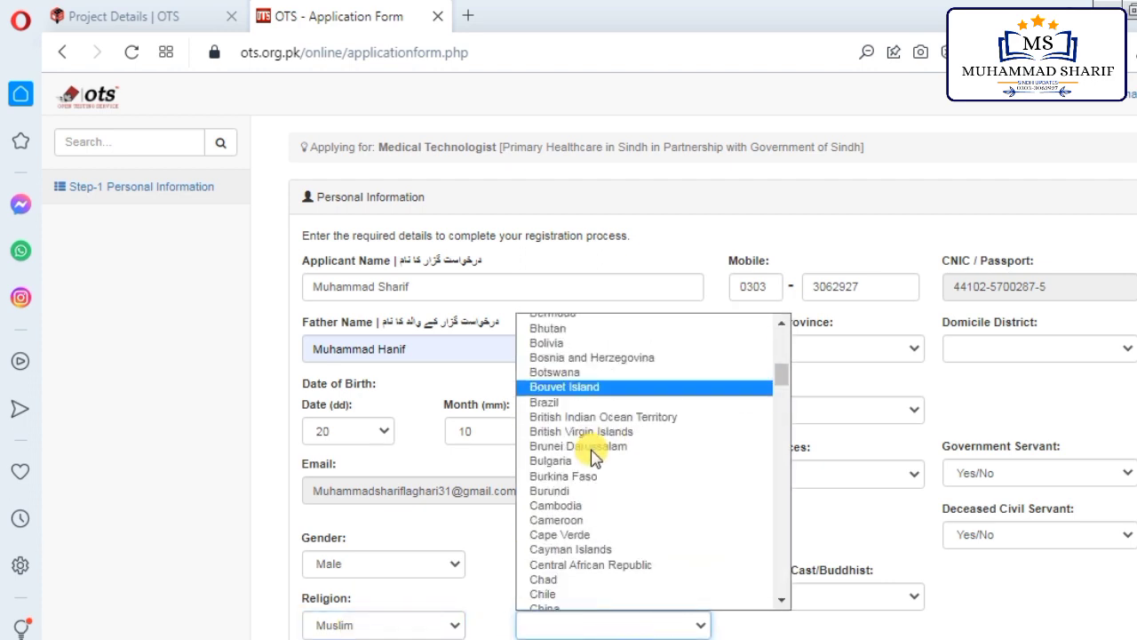
pyautogui.scroll(-20, 593, 493)
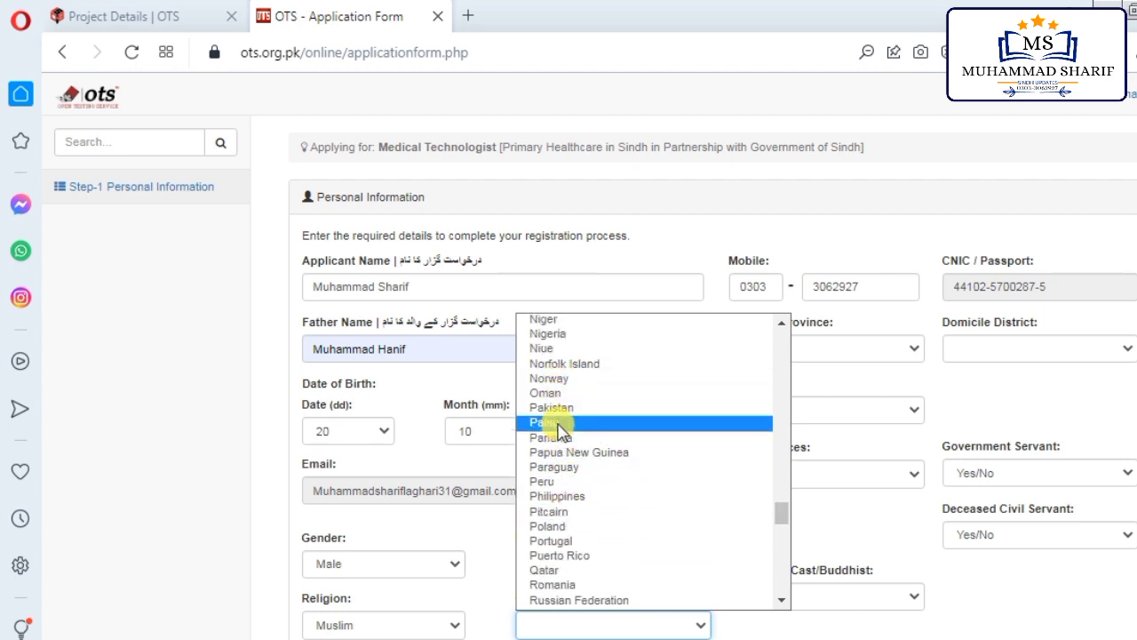
pyautogui.click(558, 408)
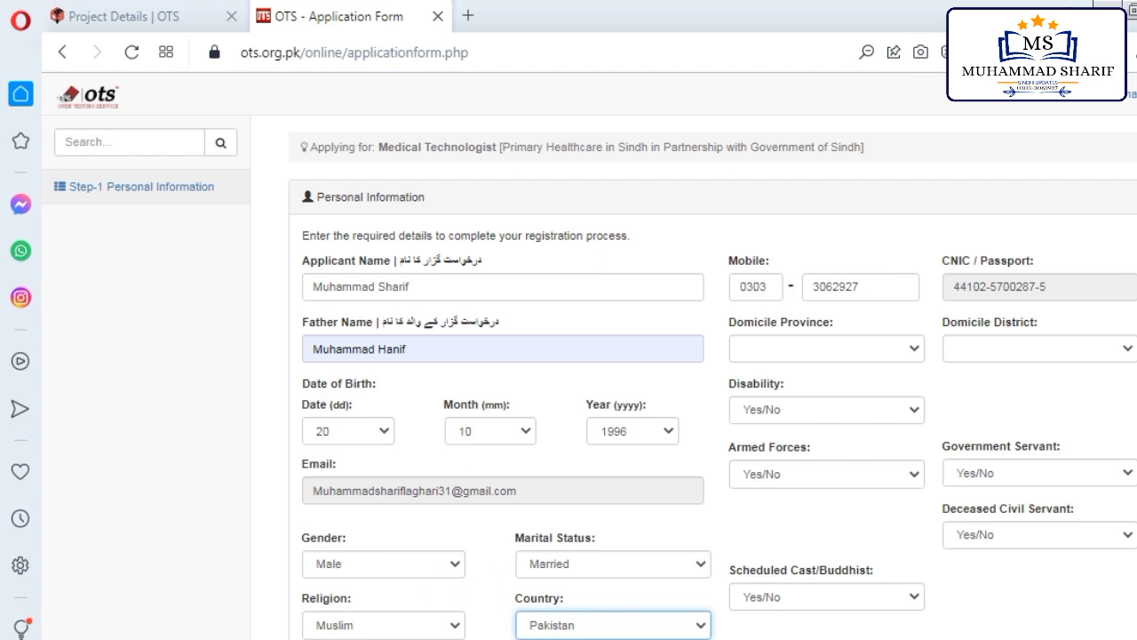
pyautogui.click(373, 449)
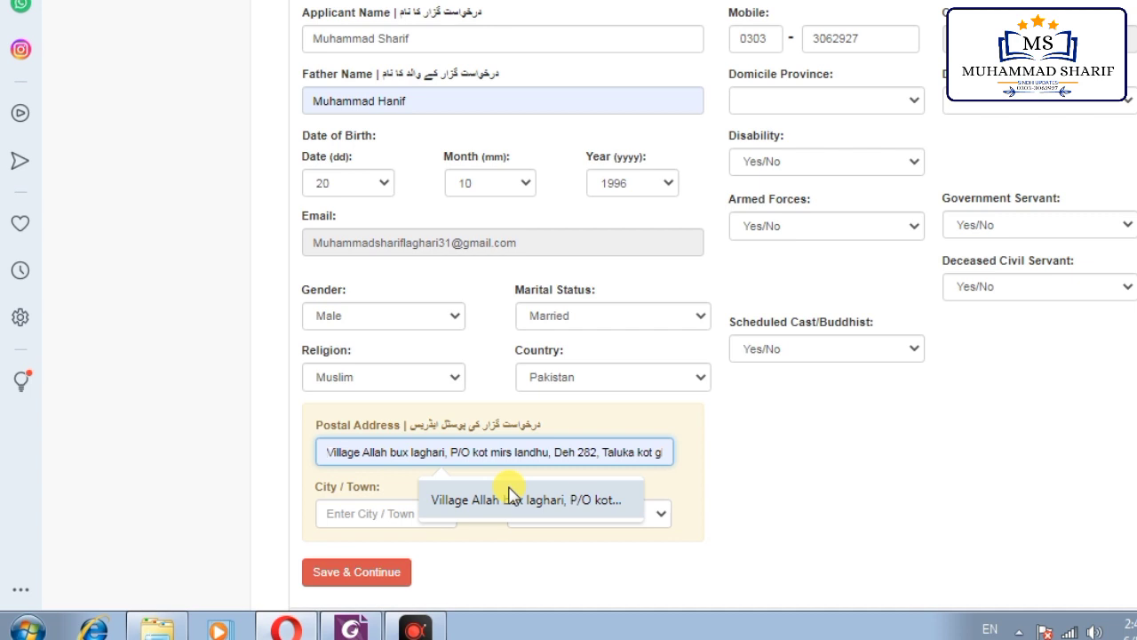
# Step: Fill the postal address and city (Mirpurkhas) from the saved autofill suggestions
pyautogui.click(511, 498)
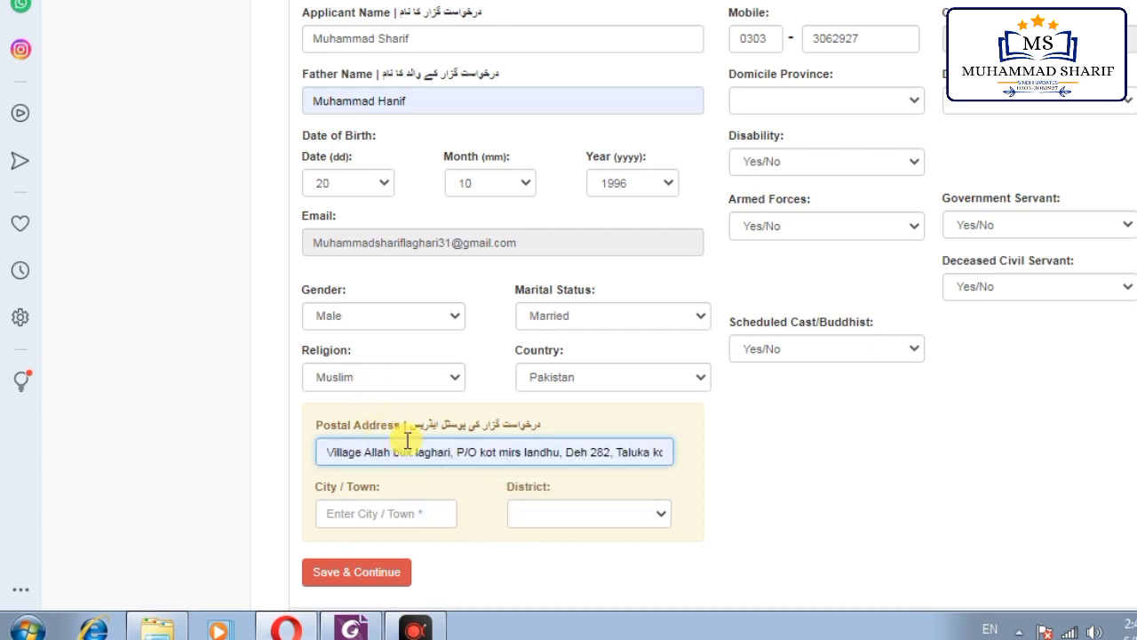
pyautogui.scroll(-1, 427, 327)
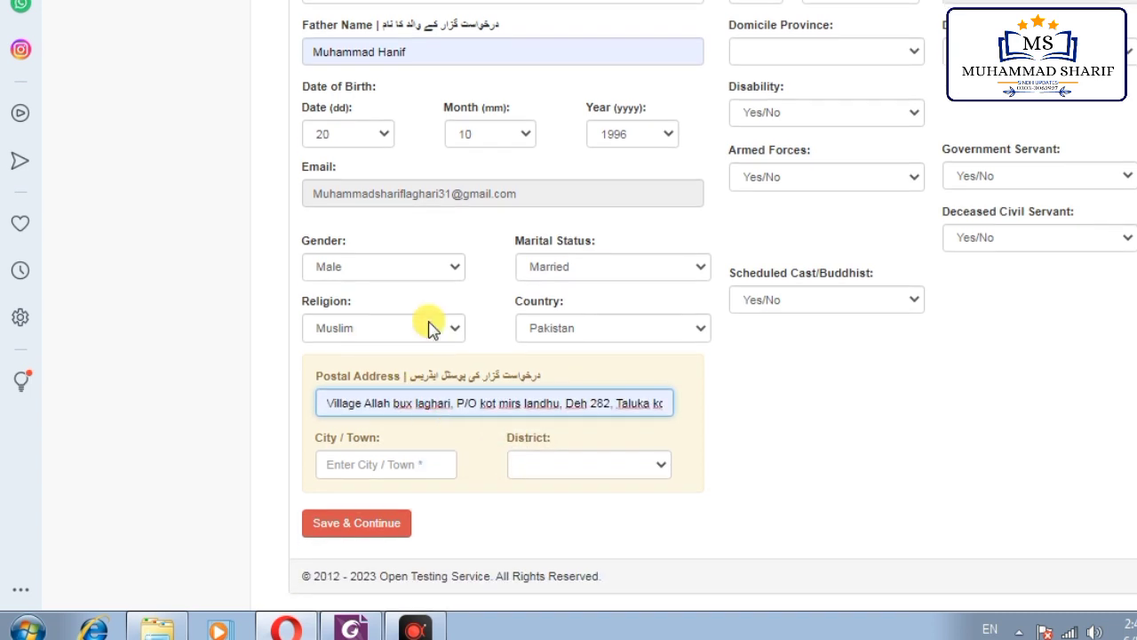
pyautogui.click(396, 457)
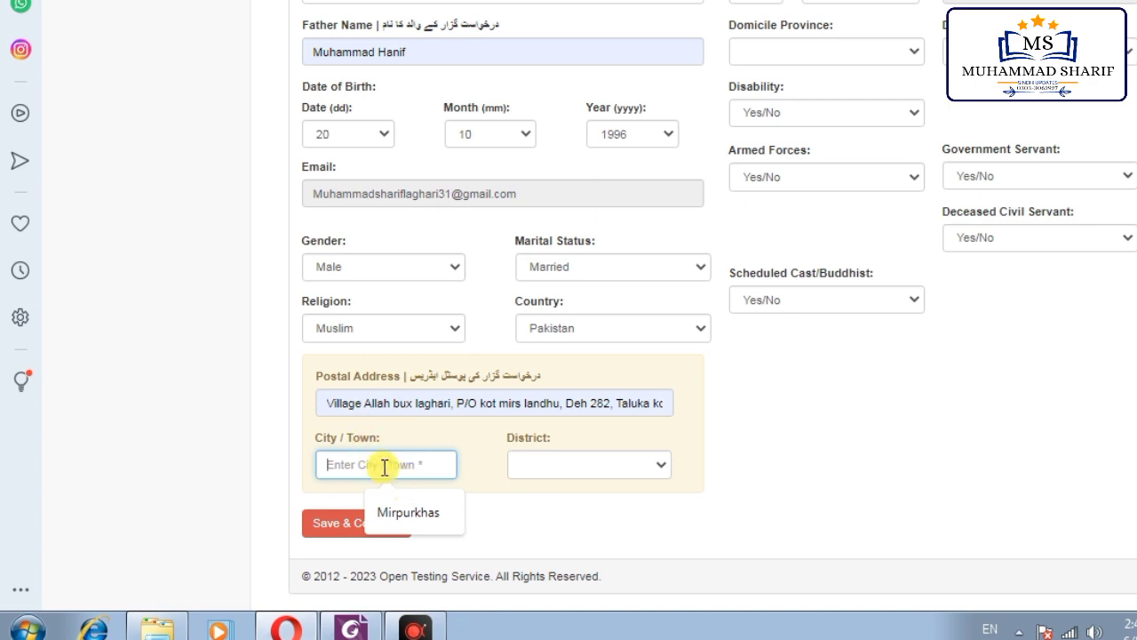
pyautogui.click(391, 511)
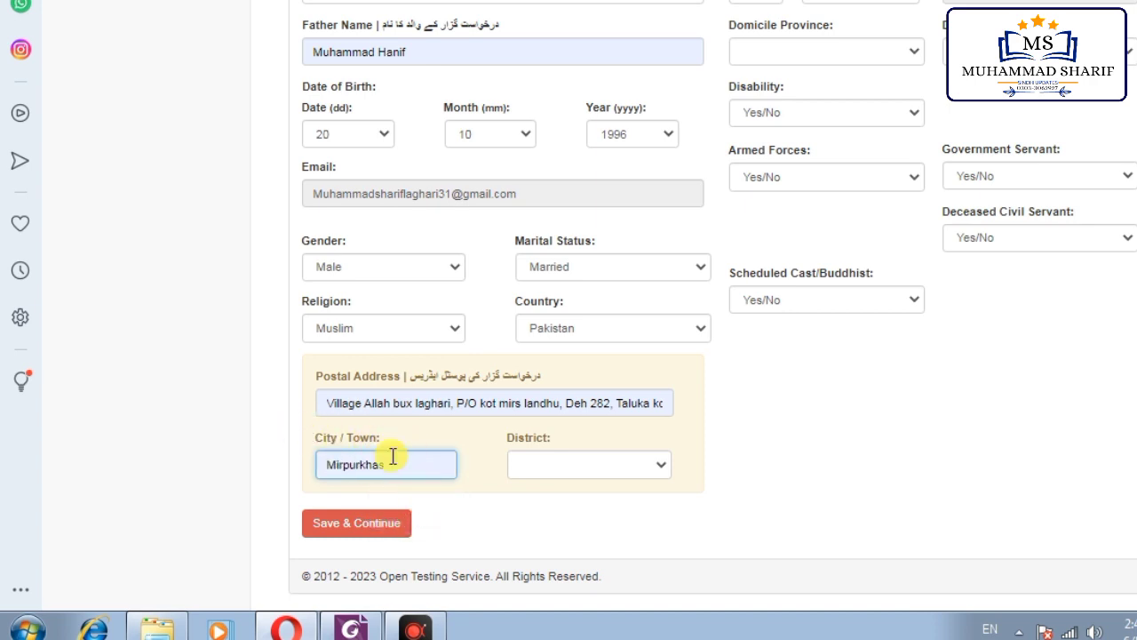
# Step: Select Mirpur Khas in the District dropdown
pyautogui.click(591, 468)
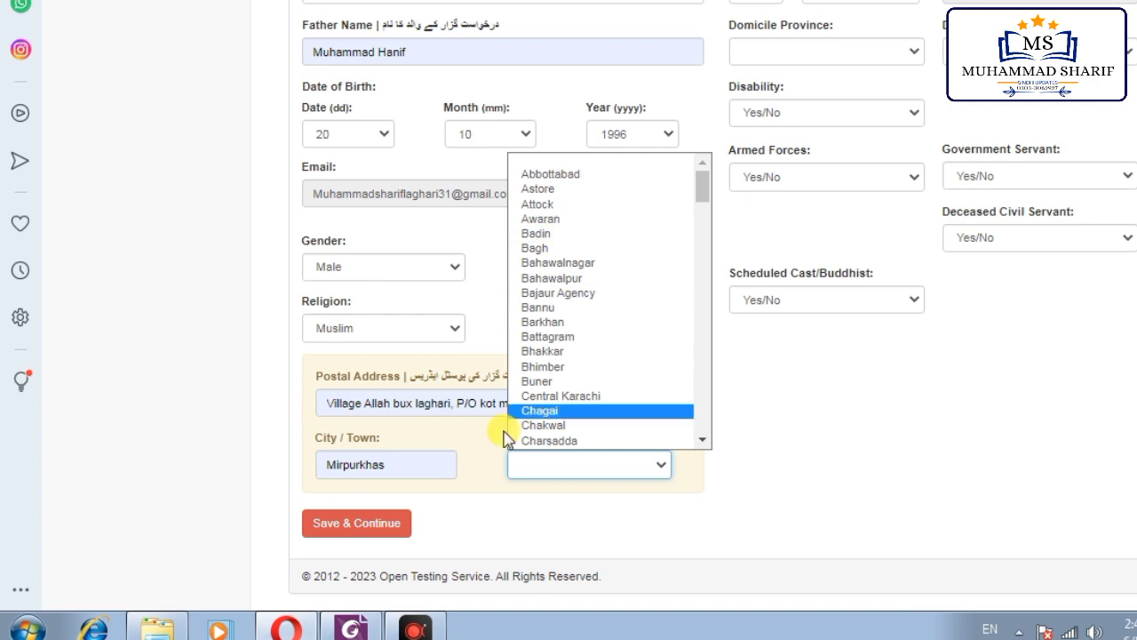
pyautogui.click(456, 447)
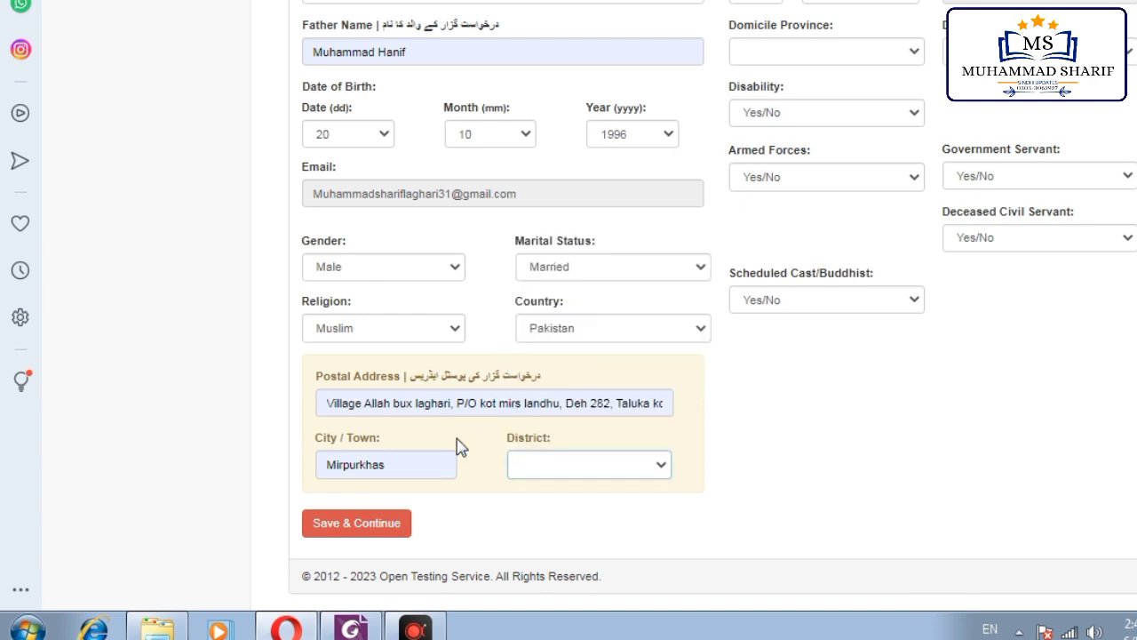
pyautogui.click(582, 464)
pyautogui.scroll(-1, 543, 240)
pyautogui.scroll(-10, 558, 368)
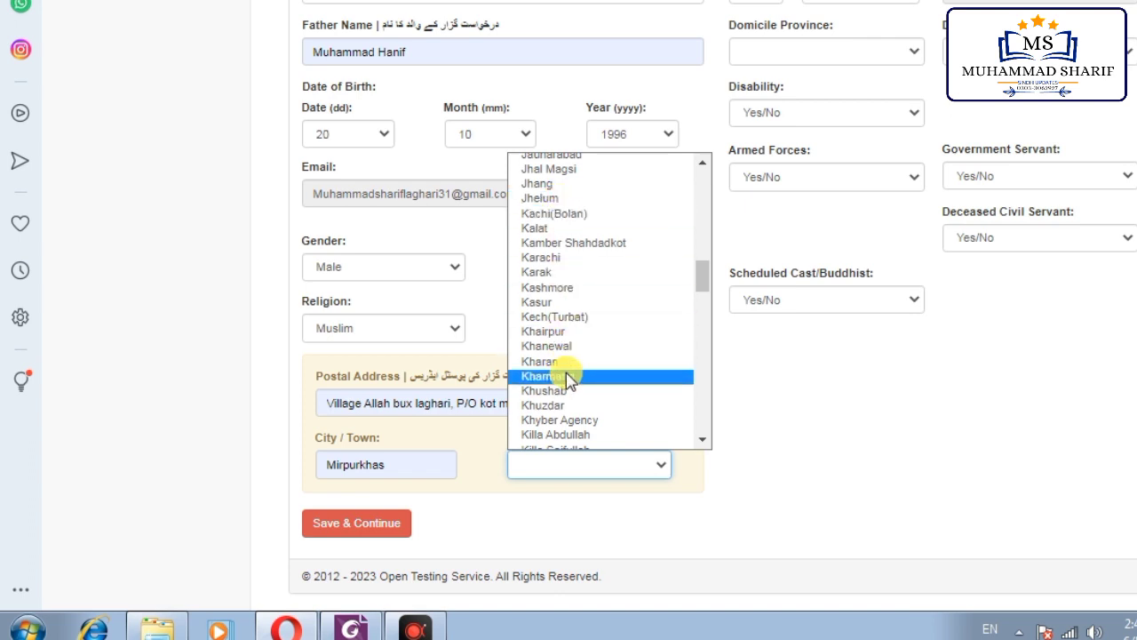
pyautogui.scroll(-5, 566, 375)
pyautogui.scroll(-9, 565, 355)
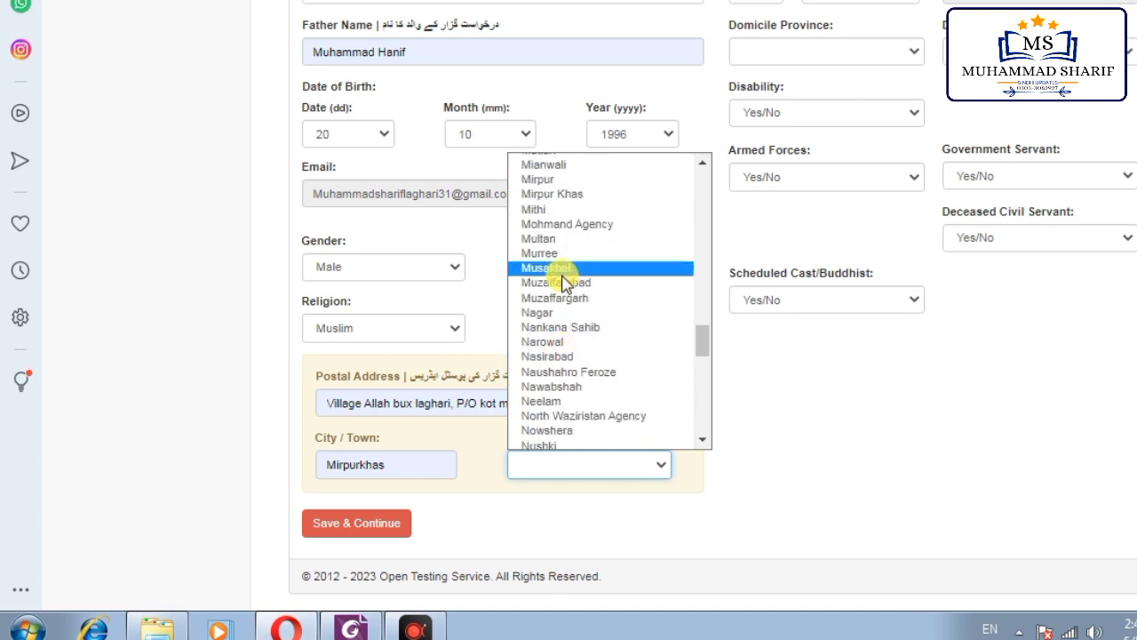
pyautogui.click(556, 193)
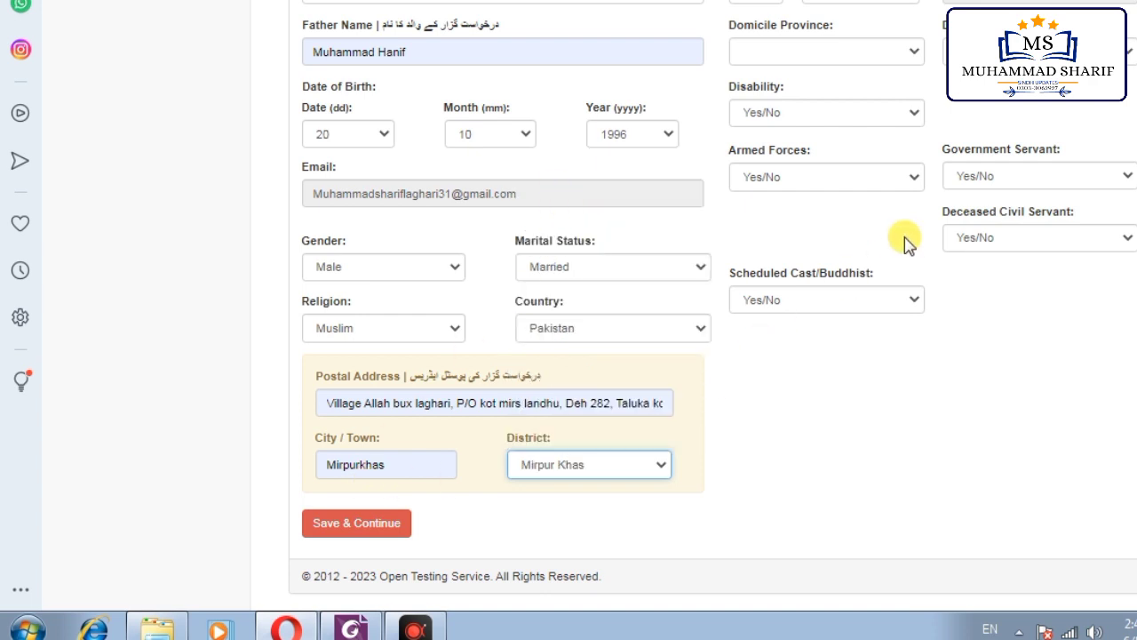
pyautogui.scroll(2, 900, 237)
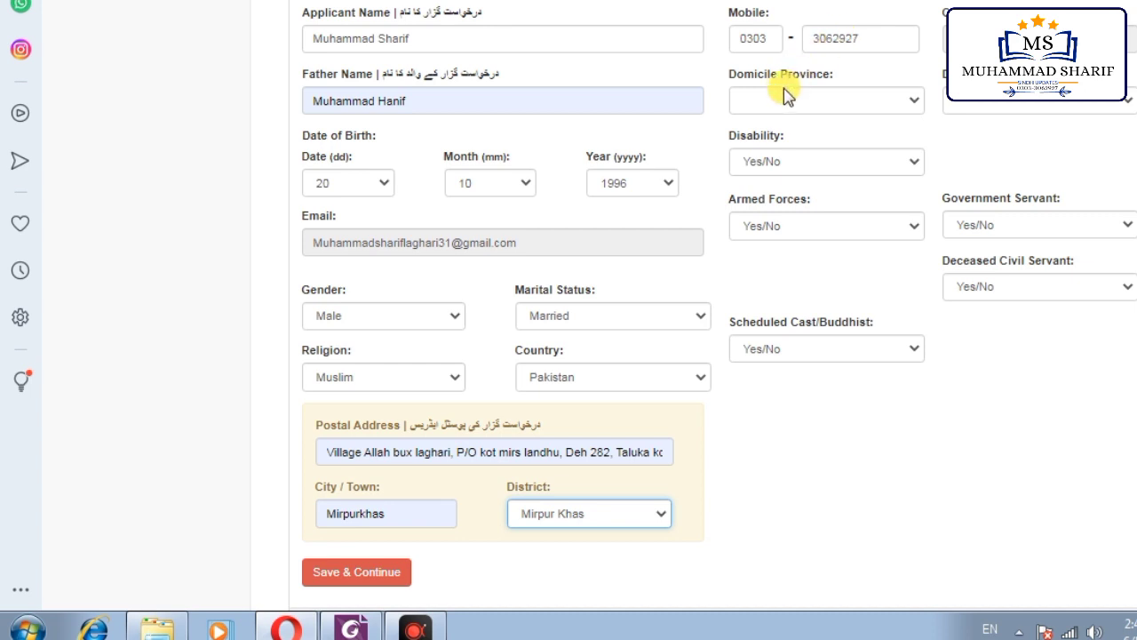
# Step: Set the domicile to Sindh (Rural) with district Mirpur Khas
pyautogui.click(832, 101)
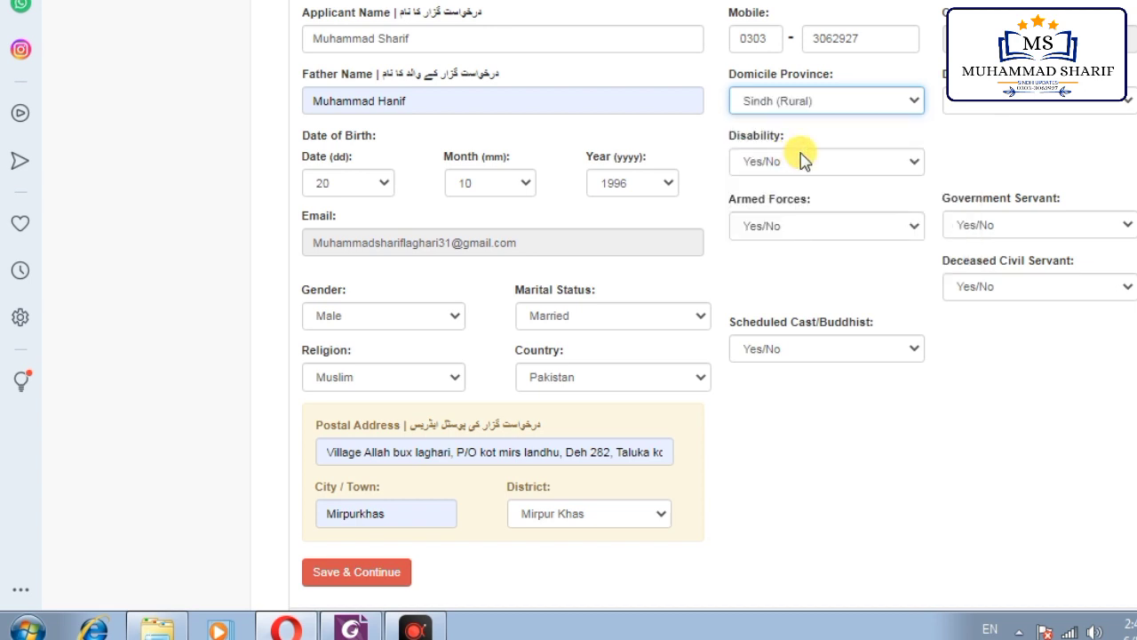
pyautogui.click(1022, 102)
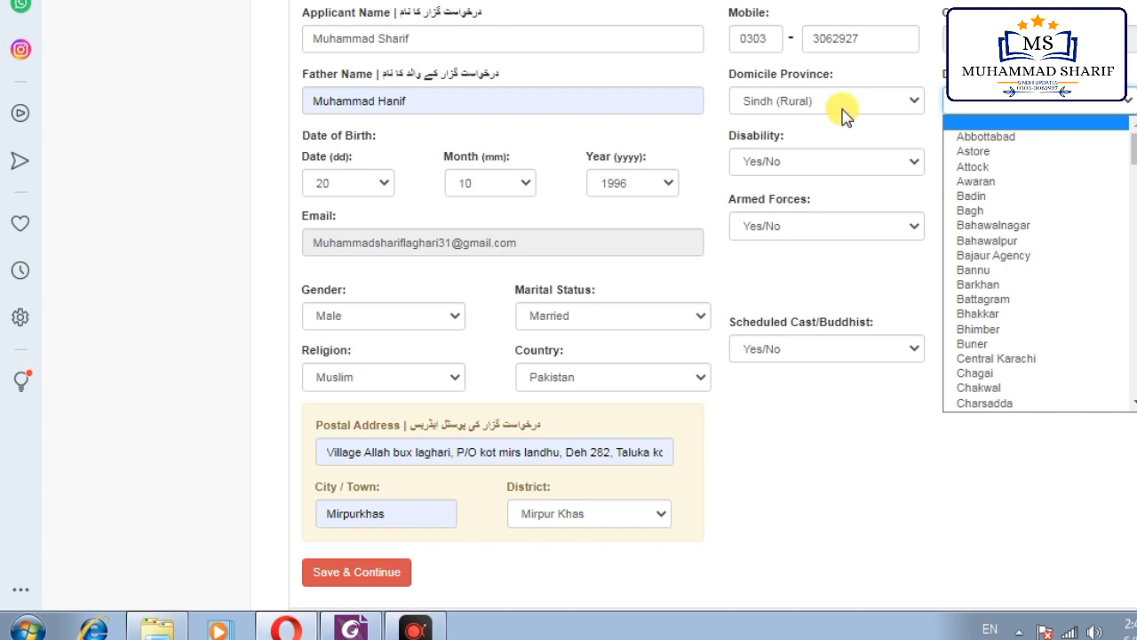
pyautogui.scroll(-9, 986, 342)
pyautogui.scroll(-20, 986, 342)
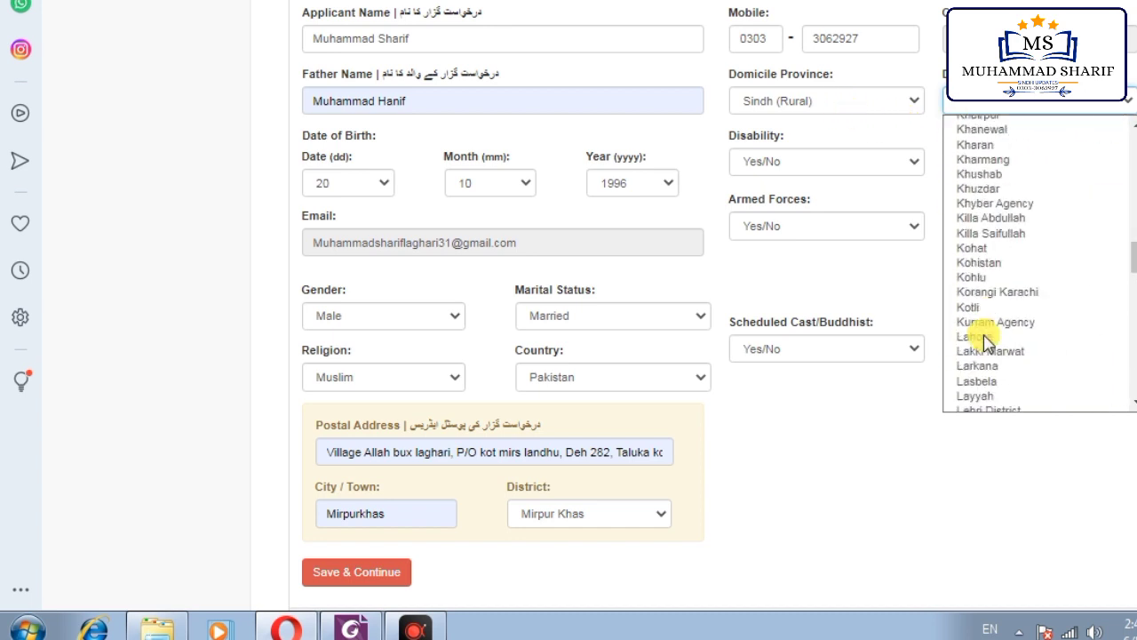
pyautogui.scroll(-5, 993, 338)
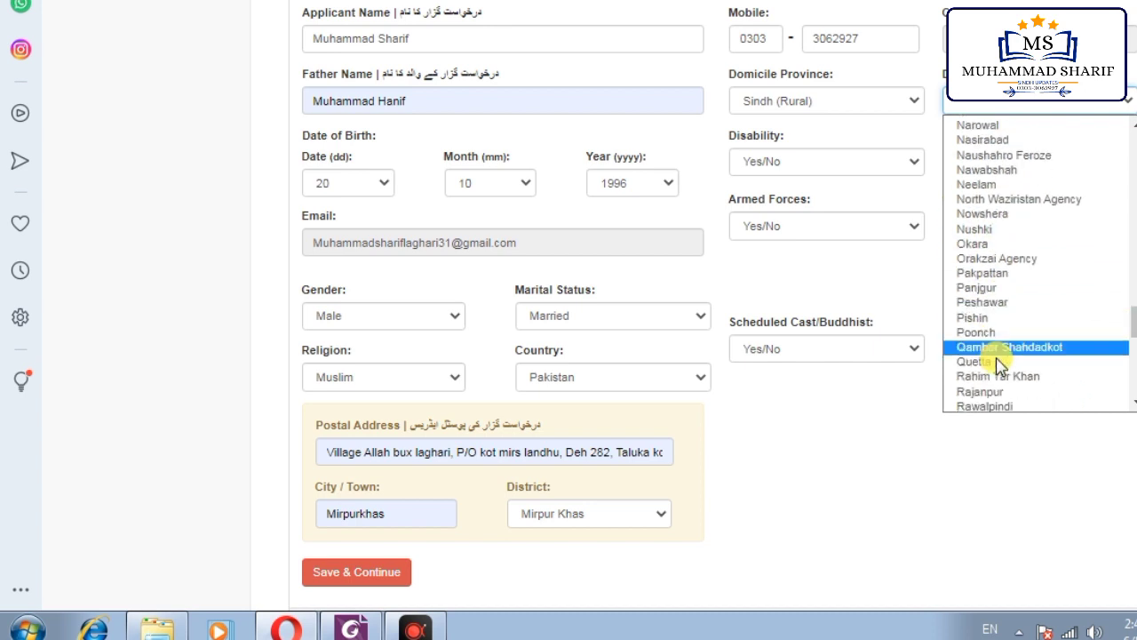
pyautogui.scroll(-9, 991, 346)
pyautogui.scroll(9, 985, 231)
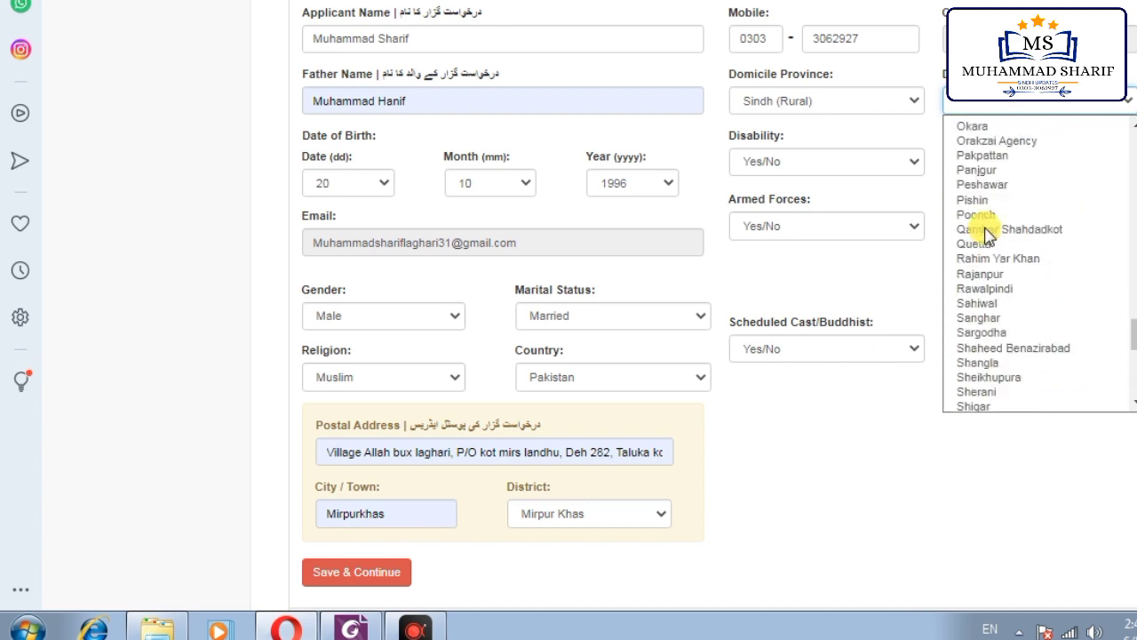
pyautogui.scroll(-4, 988, 253)
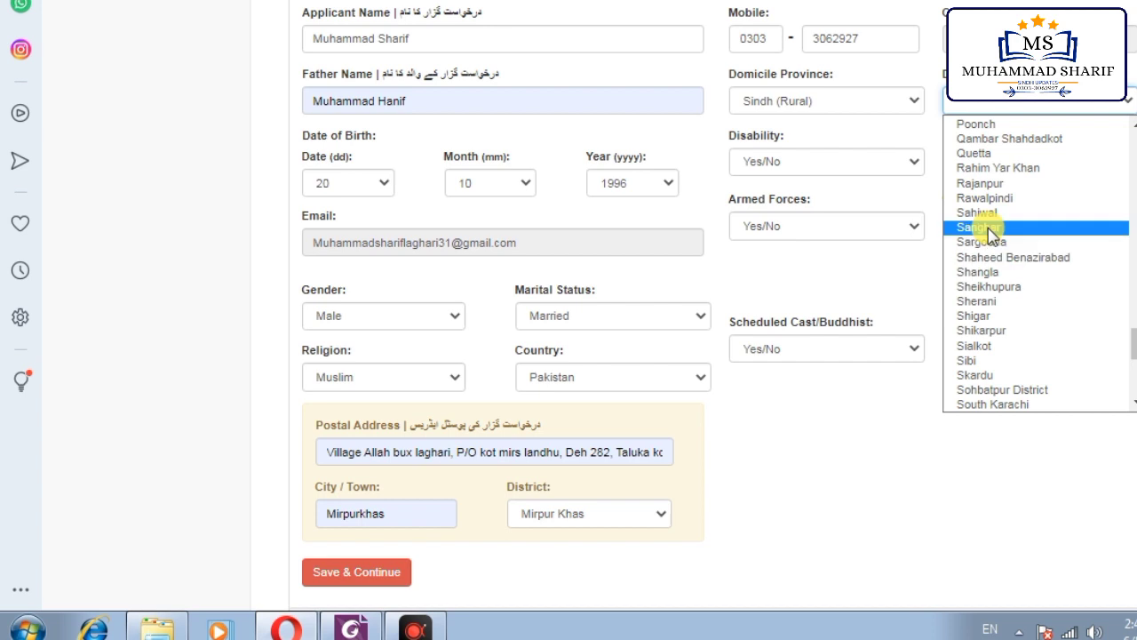
pyautogui.scroll(4, 993, 200)
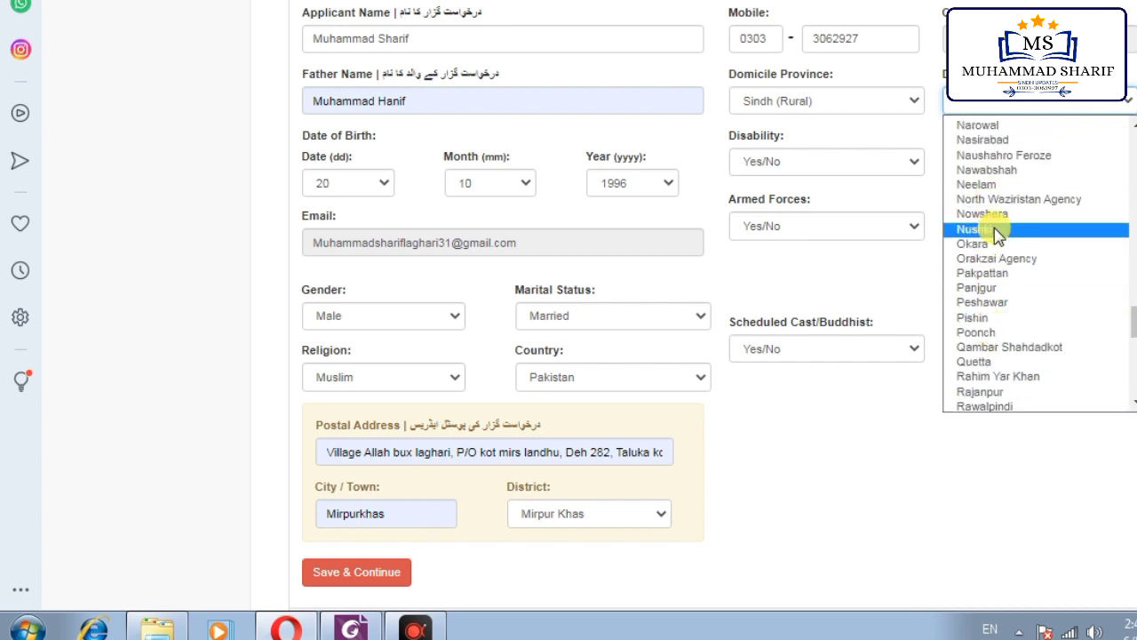
pyautogui.scroll(5, 994, 240)
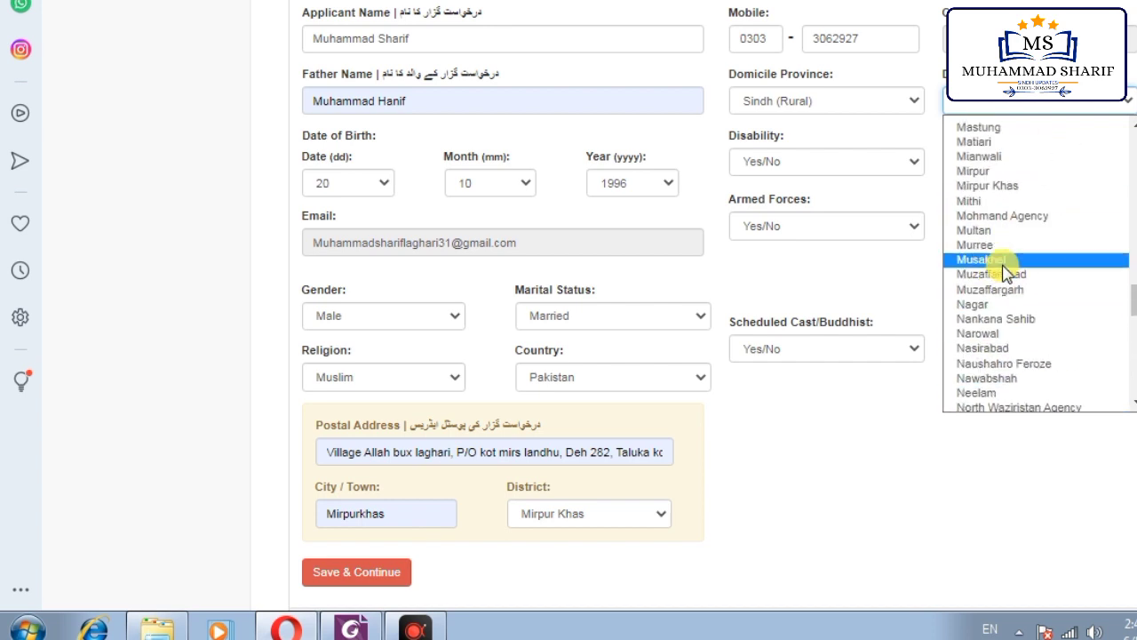
pyautogui.click(984, 185)
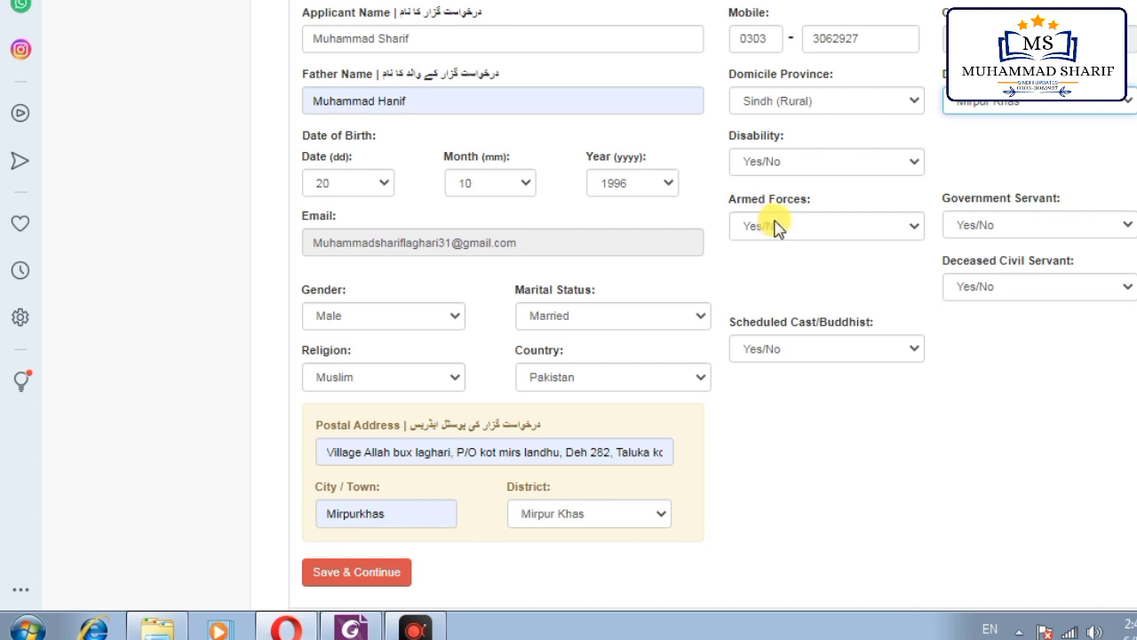
# Step: Answer No for Armed Forces, Government Servant, Deceased Civil Servant and Scheduled Cast/Buddhist
pyautogui.click(825, 227)
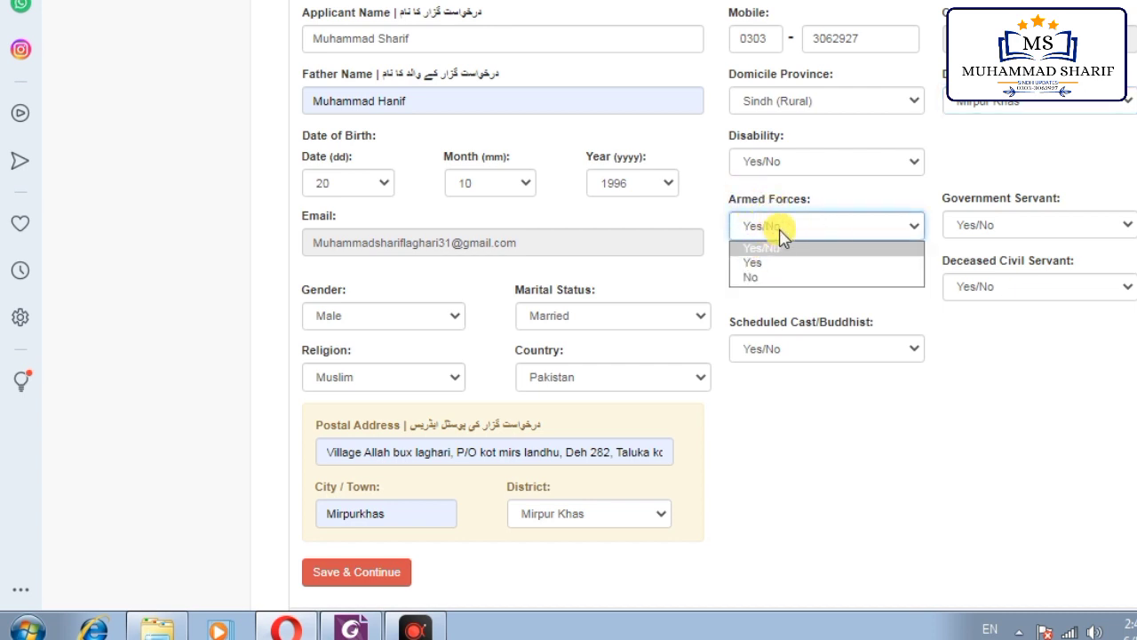
pyautogui.click(757, 277)
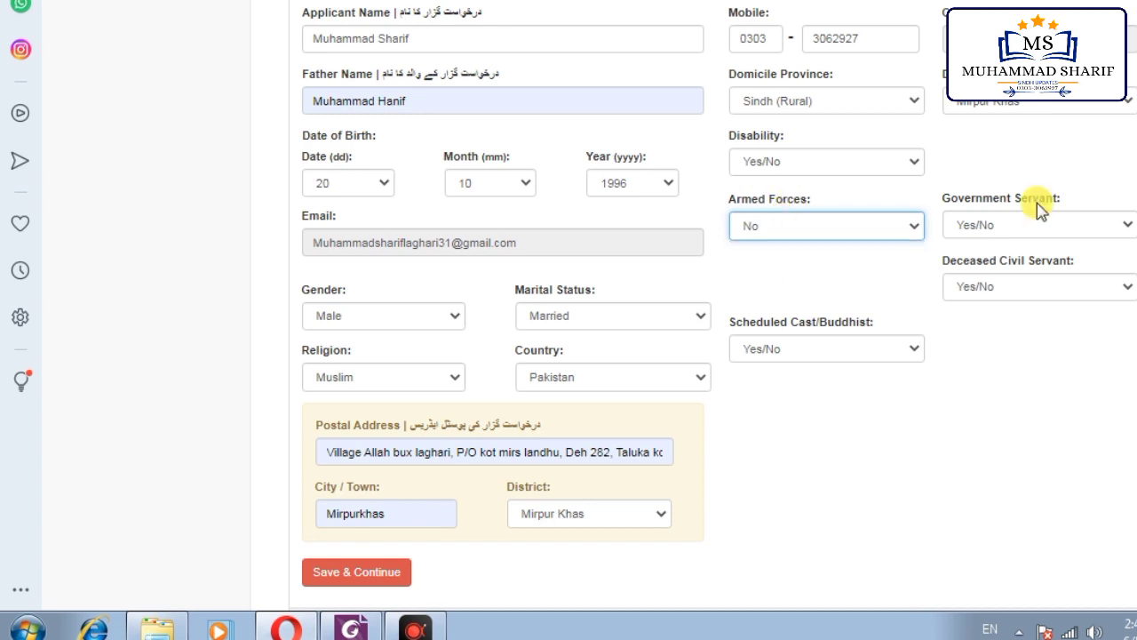
pyautogui.click(1036, 223)
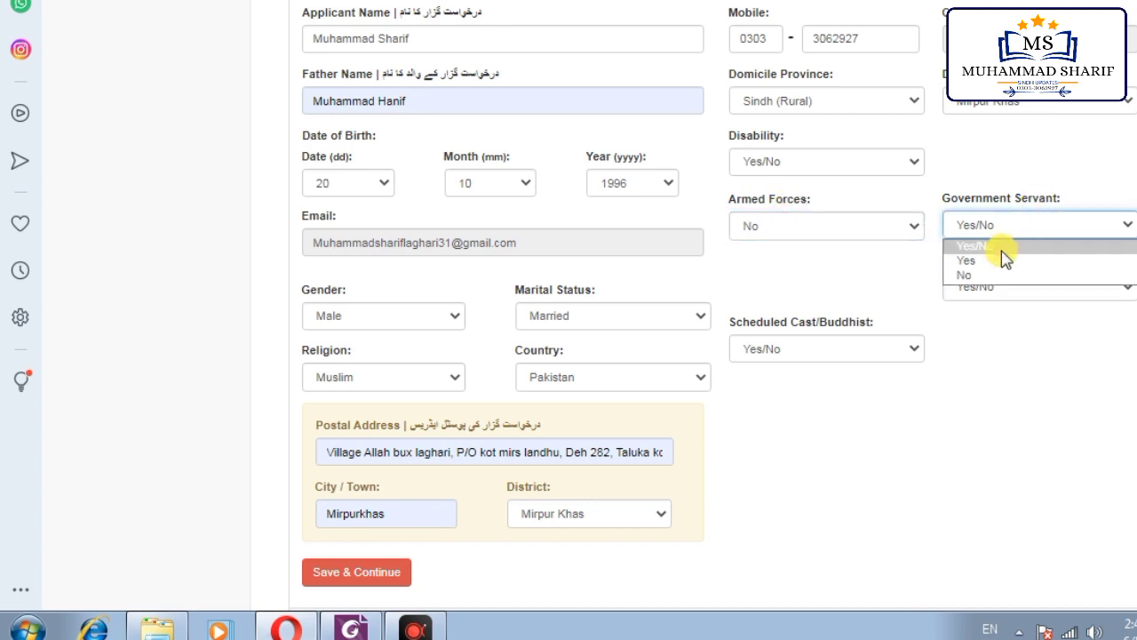
pyautogui.click(972, 275)
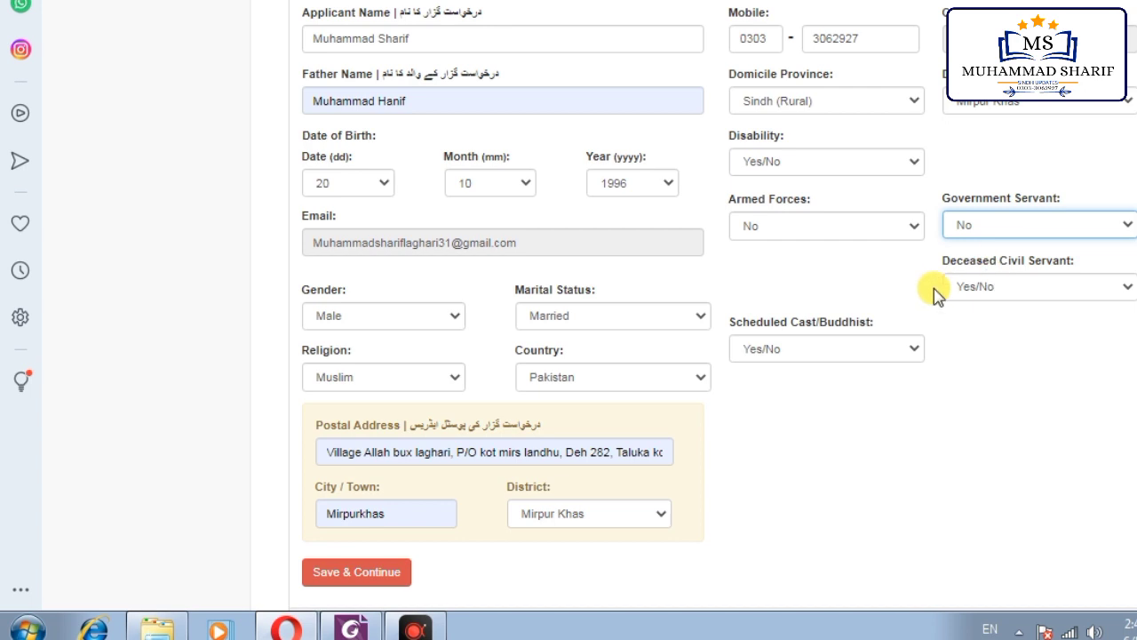
pyautogui.click(1014, 288)
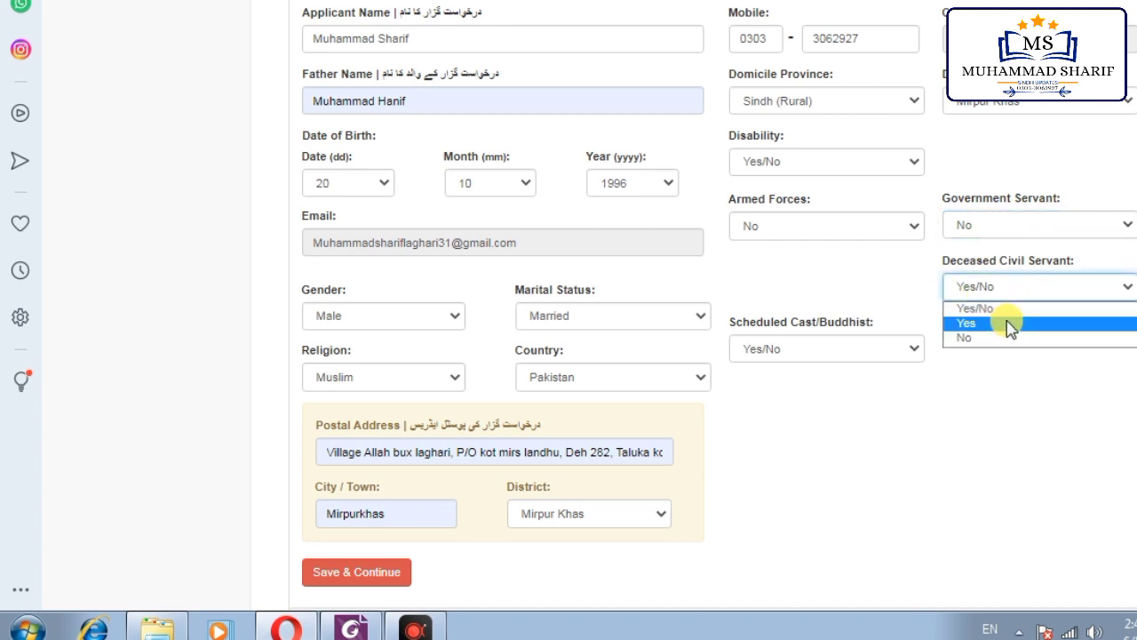
pyautogui.click(999, 286)
pyautogui.click(1022, 288)
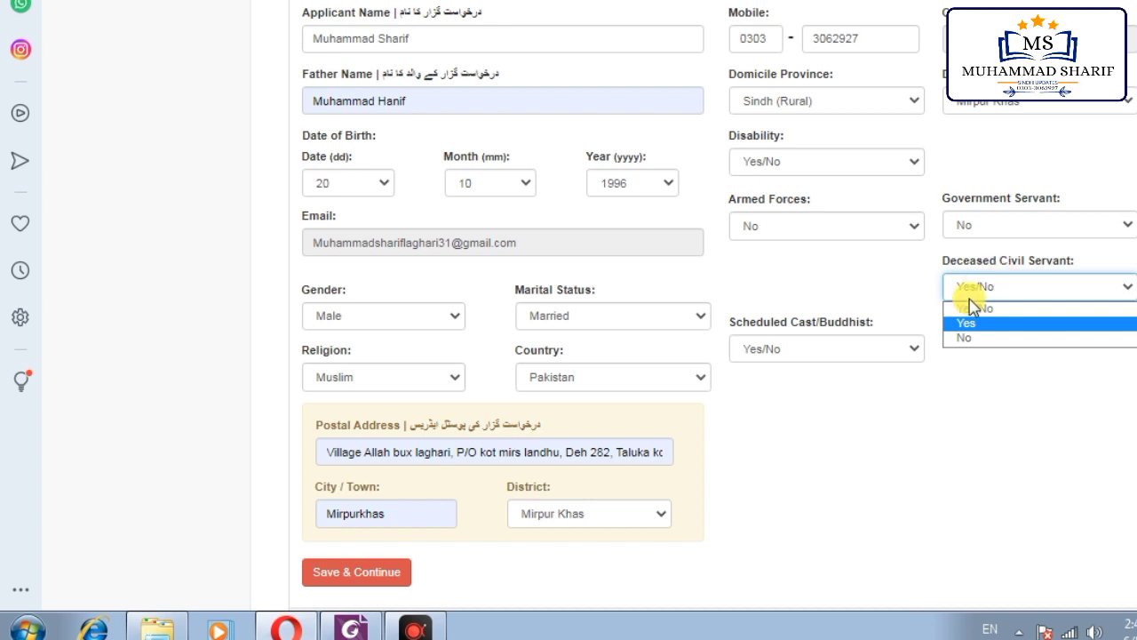
pyautogui.click(968, 338)
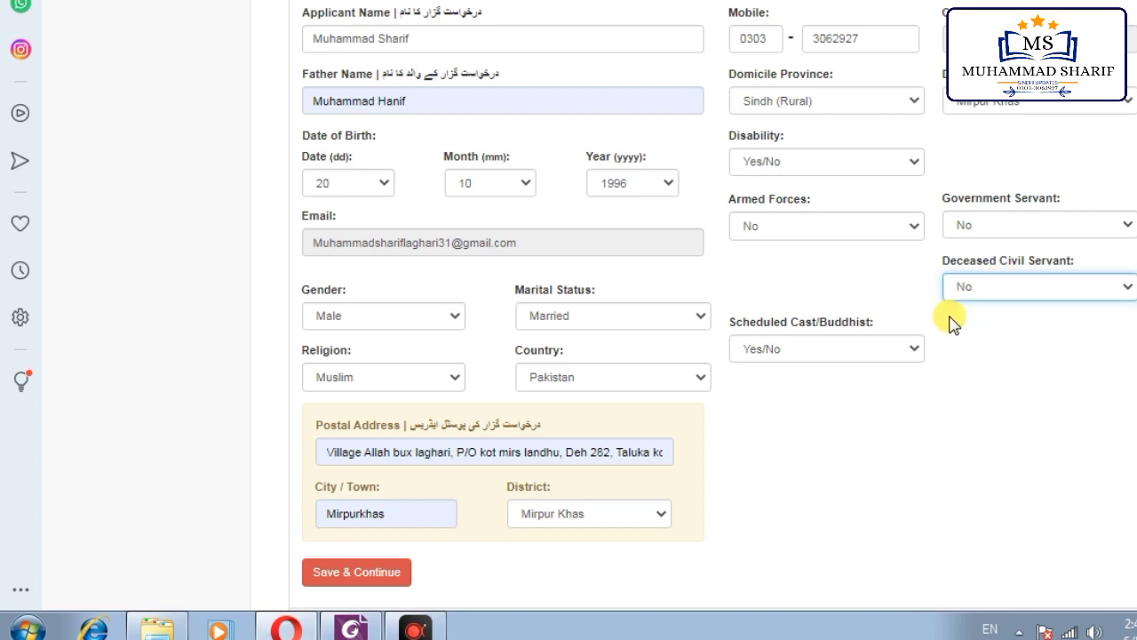
pyautogui.click(820, 347)
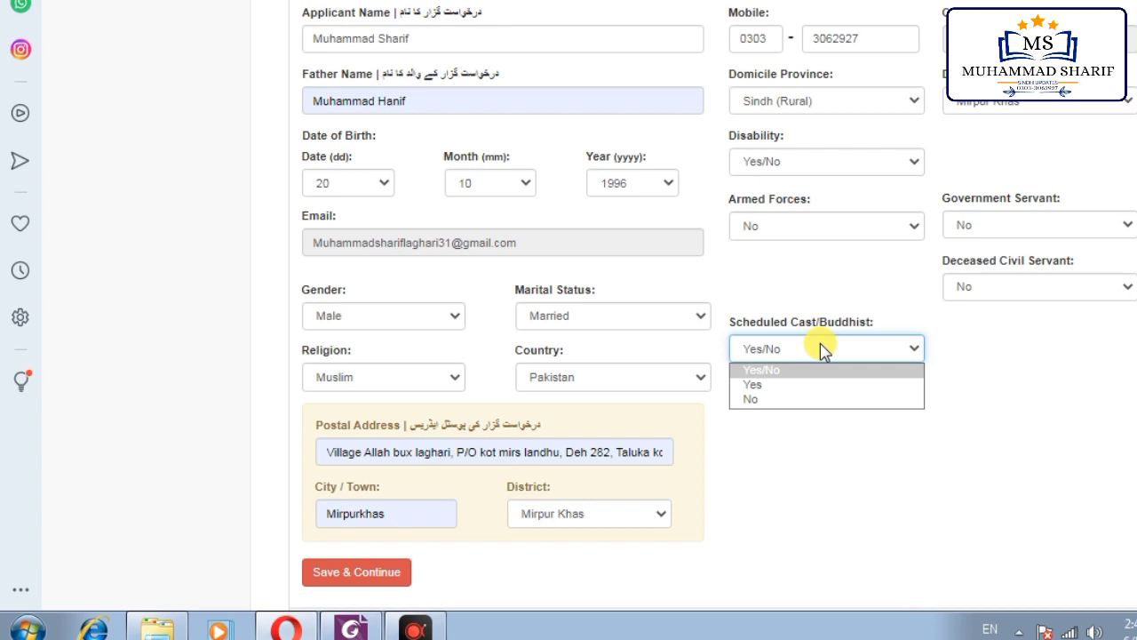
pyautogui.click(759, 403)
pyautogui.scroll(-1, 638, 359)
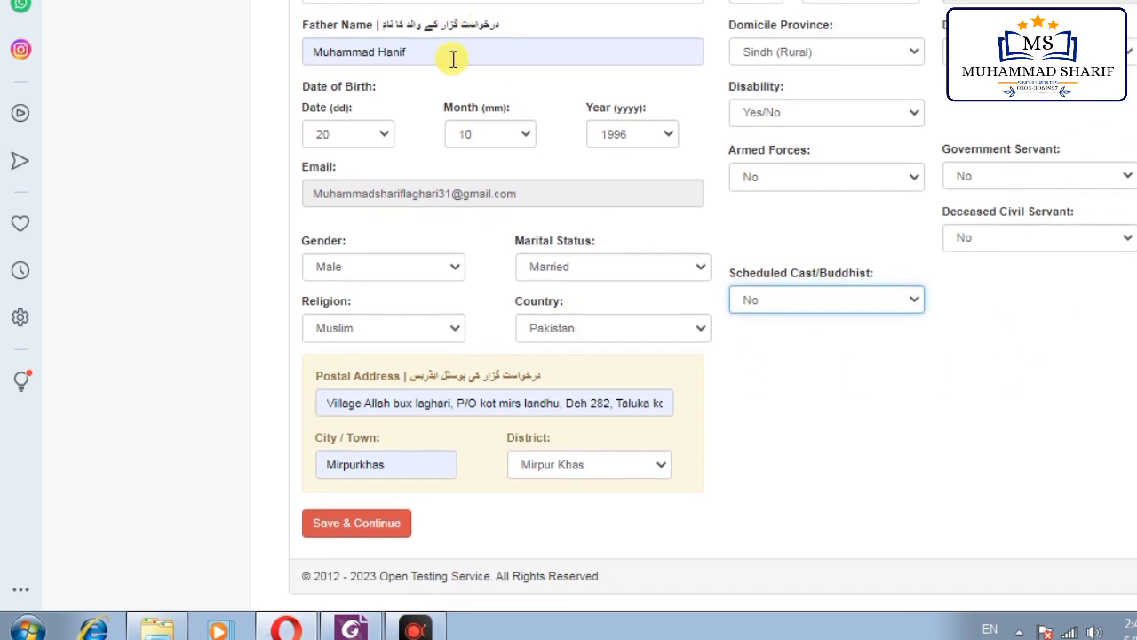
# Step: Answer No for Disability and save Step-1 via Save & Continue
pyautogui.click(362, 532)
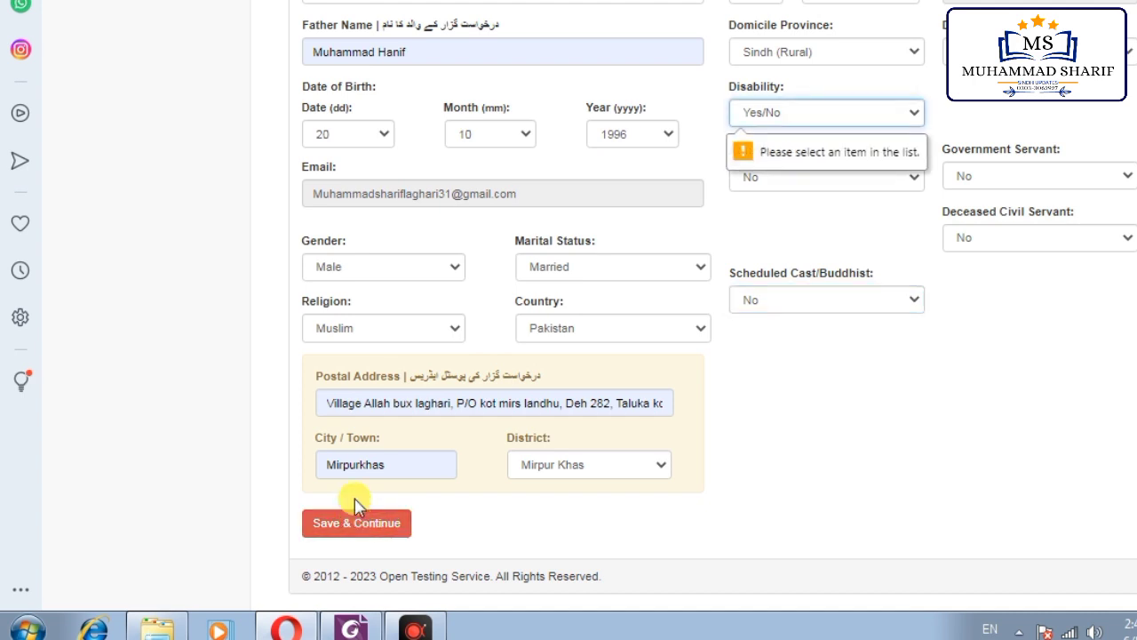
pyautogui.click(751, 113)
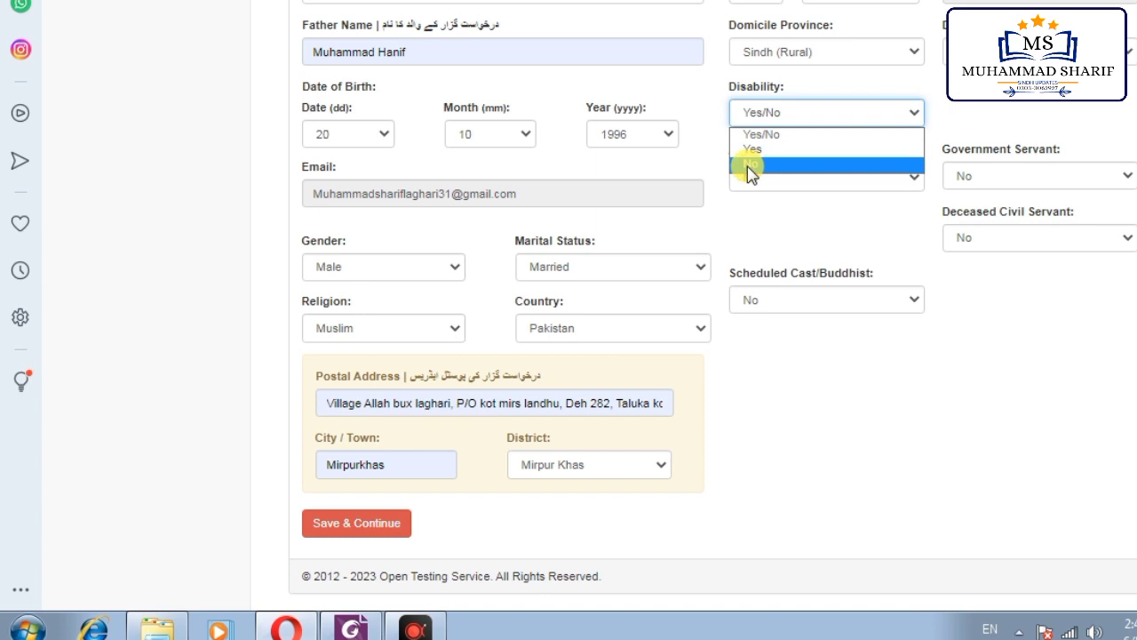
pyautogui.click(747, 166)
pyautogui.click(381, 531)
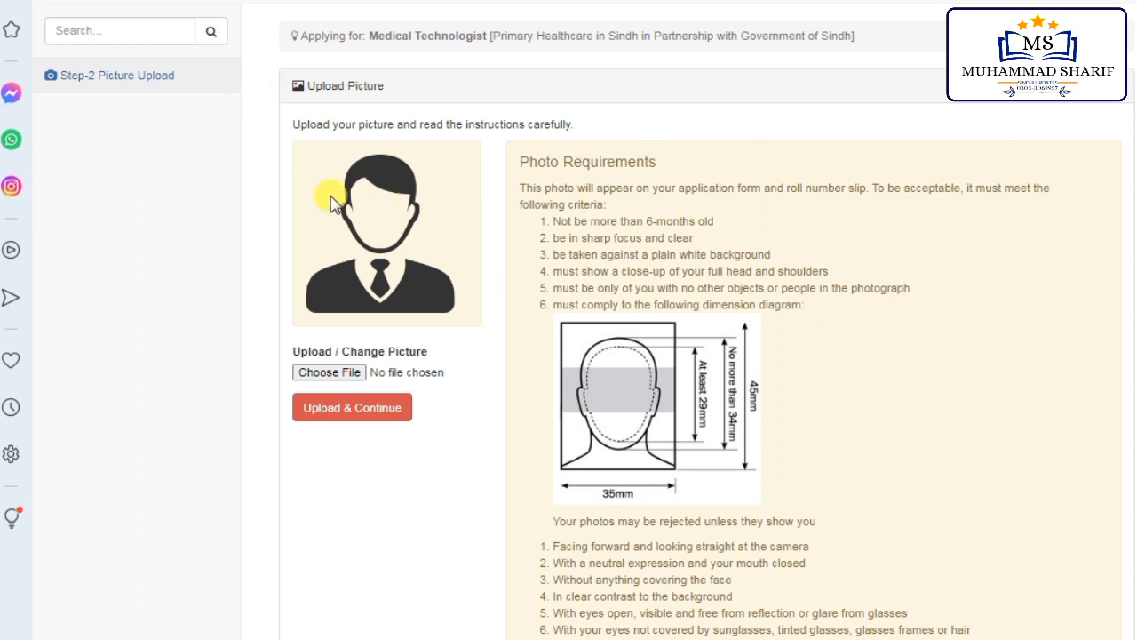
# Step: Review the photo requirements and start choosing a photo file
pyautogui.scroll(-3, 782, 355)
pyautogui.scroll(-5, 637, 371)
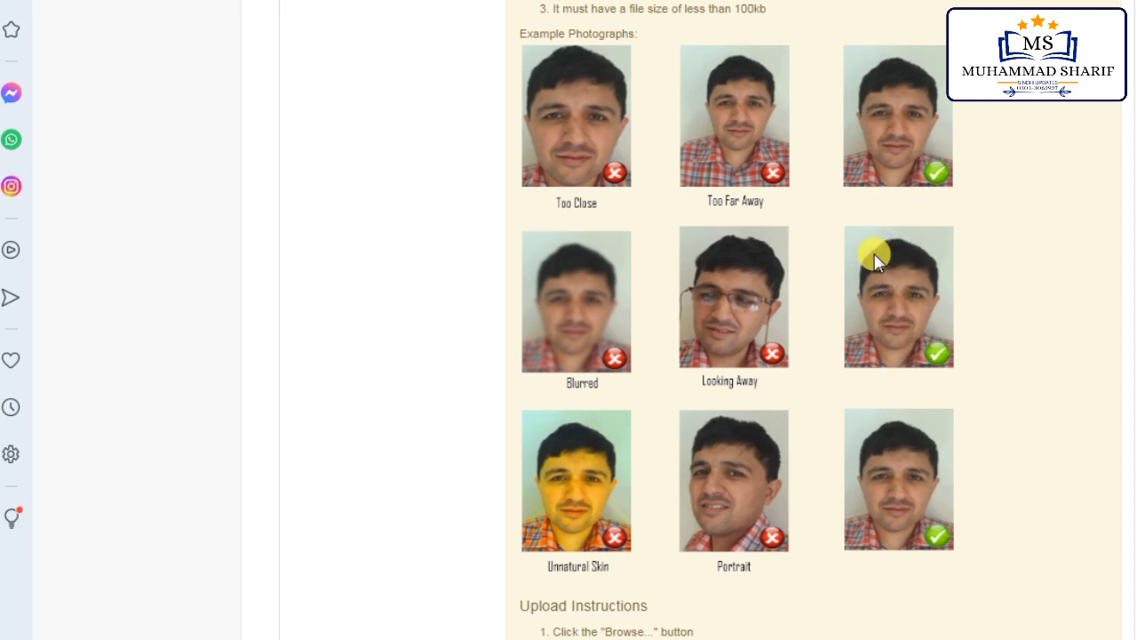
pyautogui.scroll(1, 875, 258)
pyautogui.scroll(5, 752, 213)
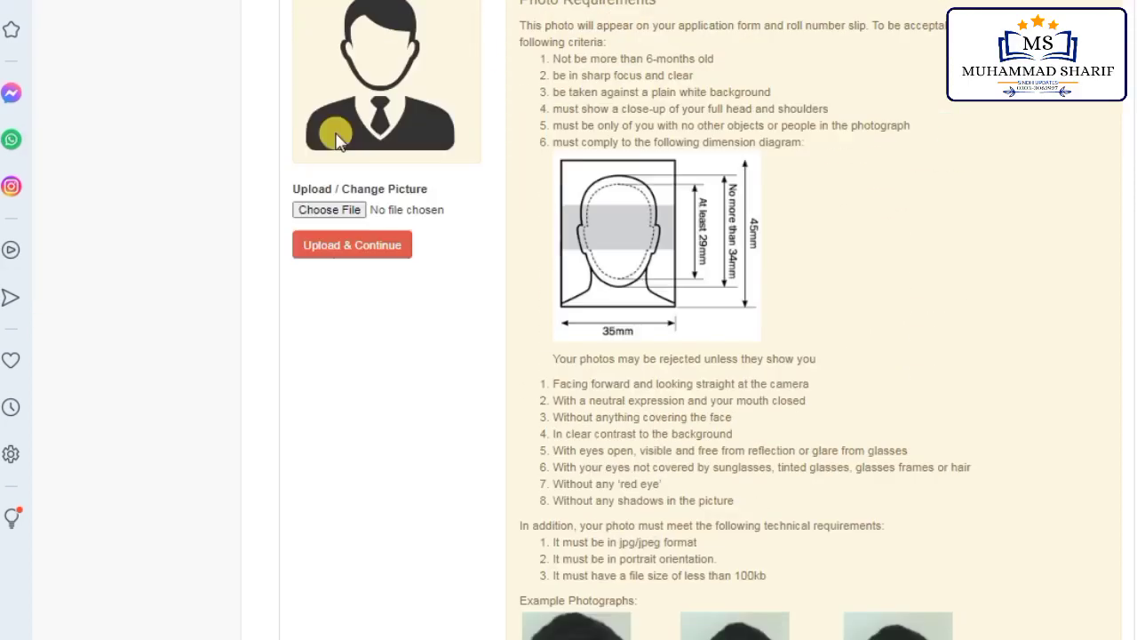
pyautogui.click(336, 272)
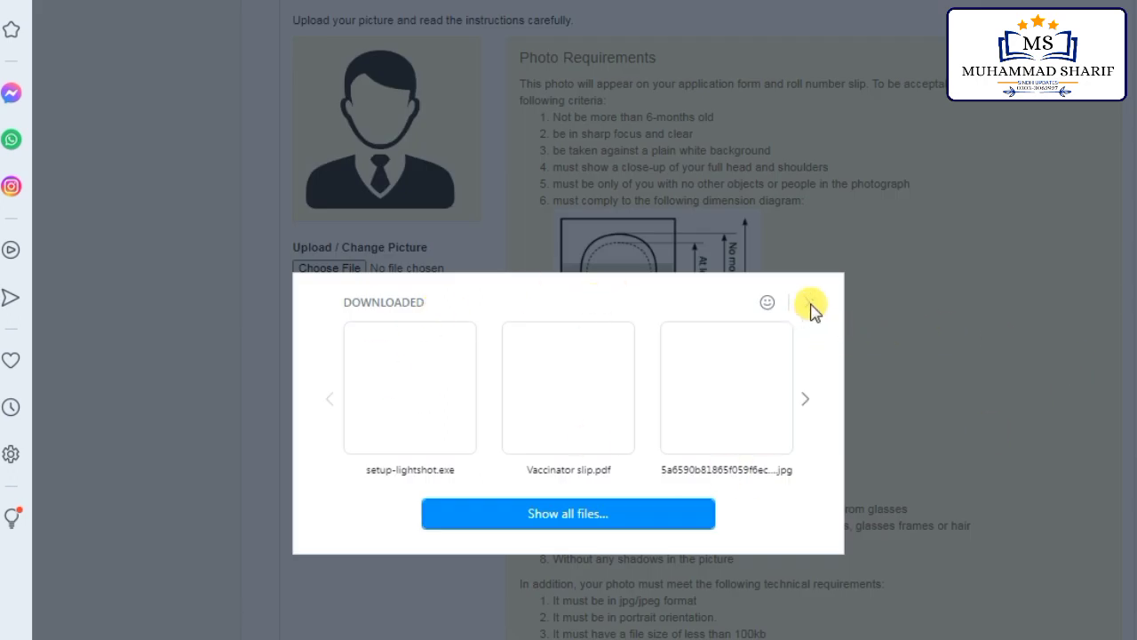
# Step: Disable Opera's downloads popup permanently and reopen the photo file picker
pyautogui.click(810, 306)
pyautogui.click(864, 342)
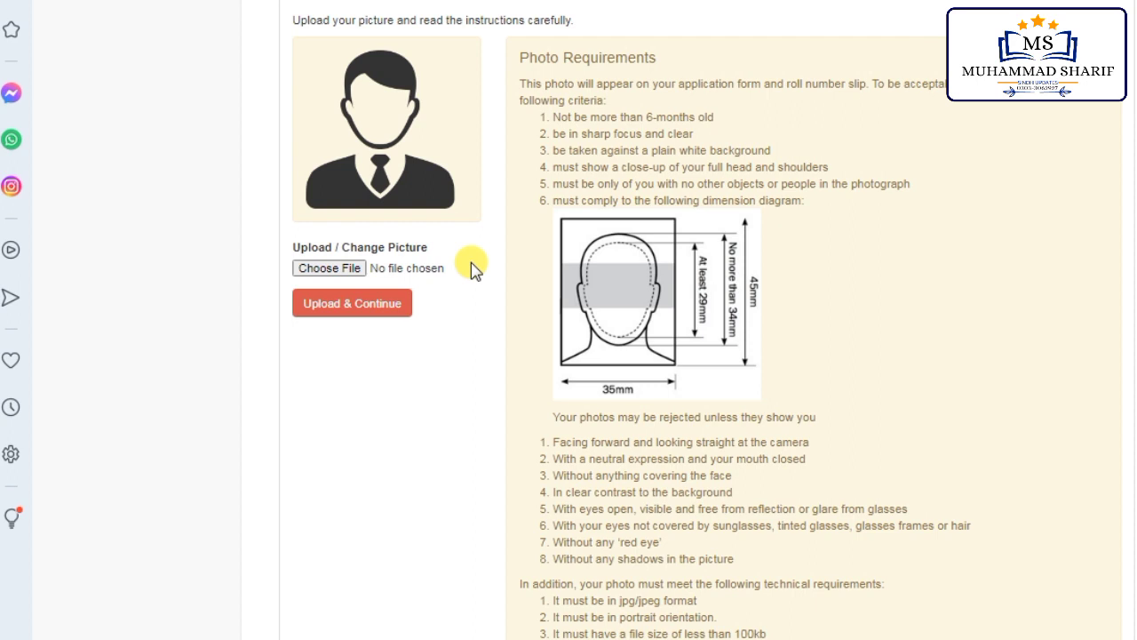
pyautogui.click(350, 266)
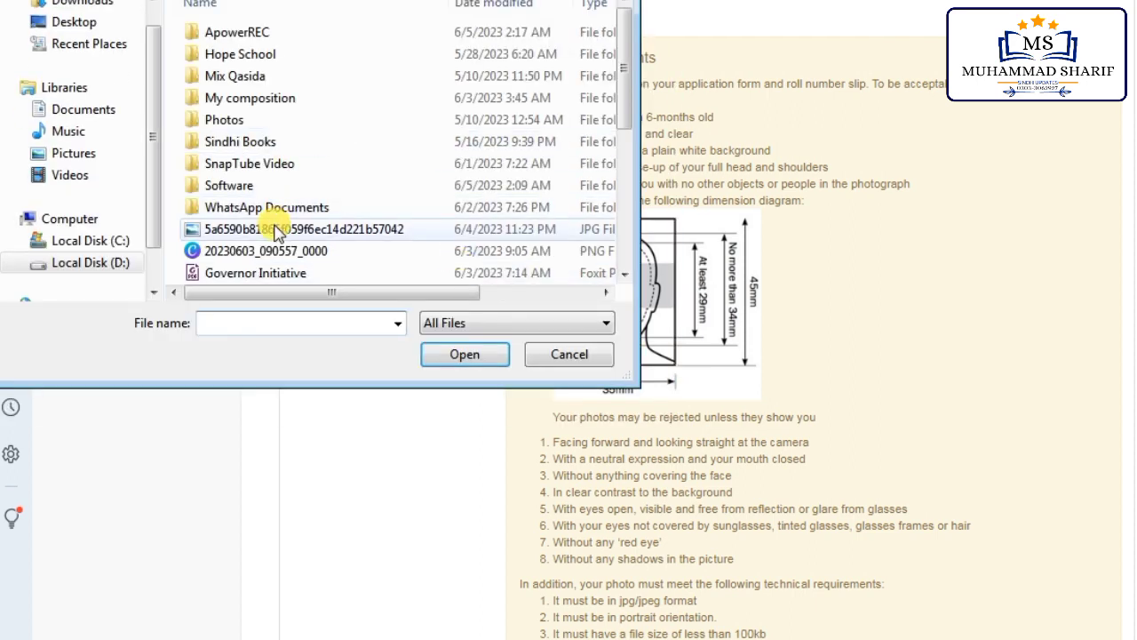
# Step: Select the applicant's PNG photo in the Open dialog and submit it with Upload & Continue
pyautogui.click(276, 229)
pyautogui.scroll(-2, 273, 240)
pyautogui.scroll(-1, 280, 240)
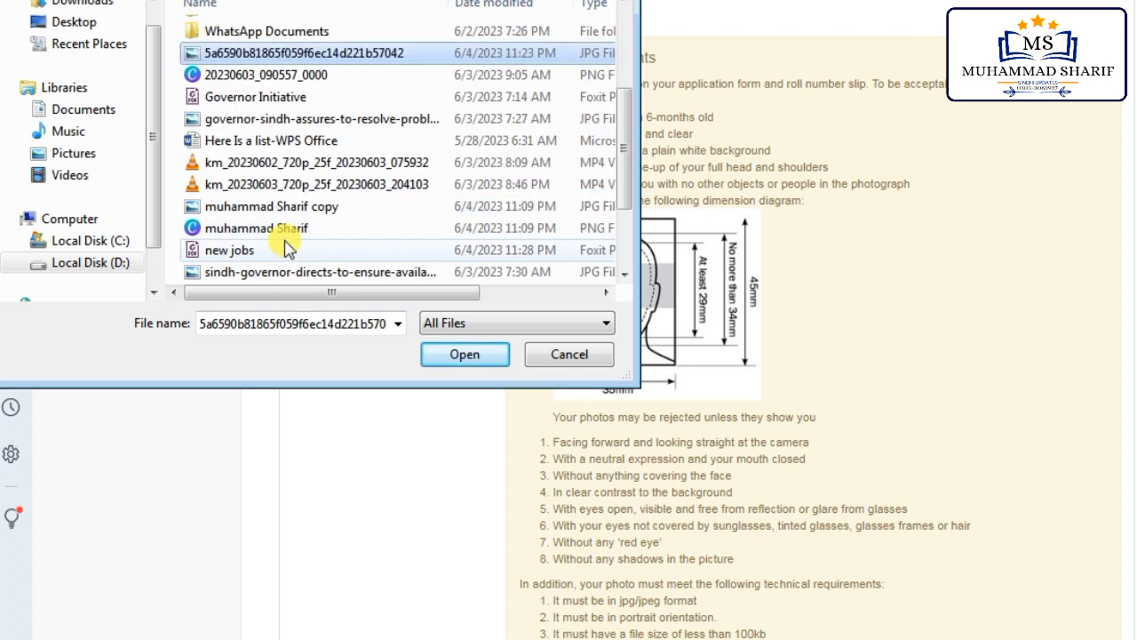
pyautogui.click(286, 207)
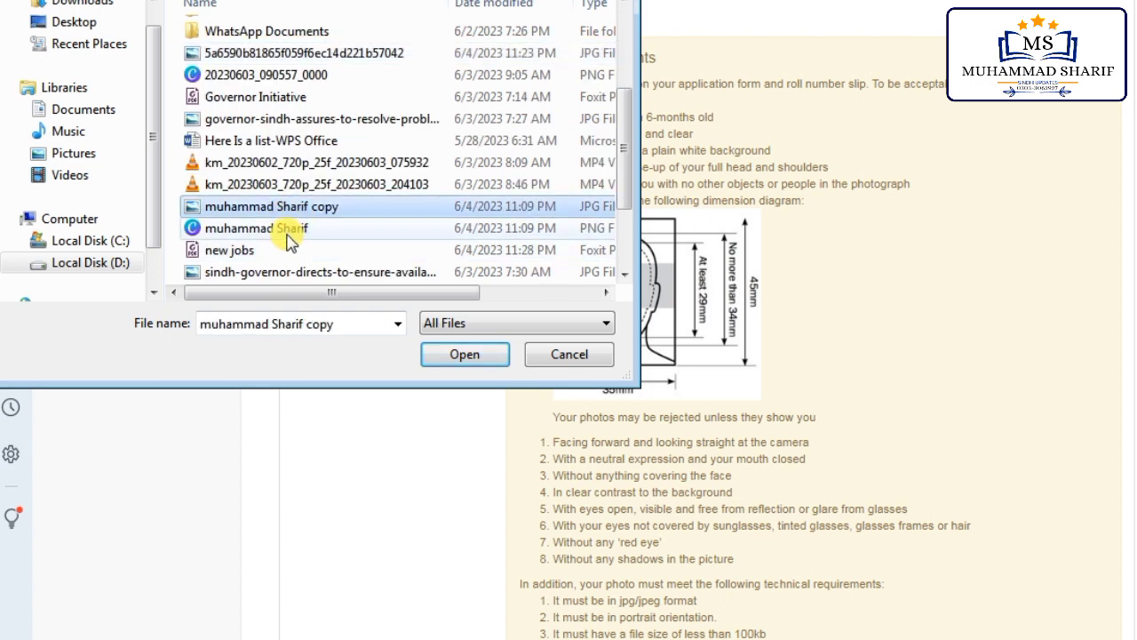
pyautogui.click(289, 228)
pyautogui.click(453, 360)
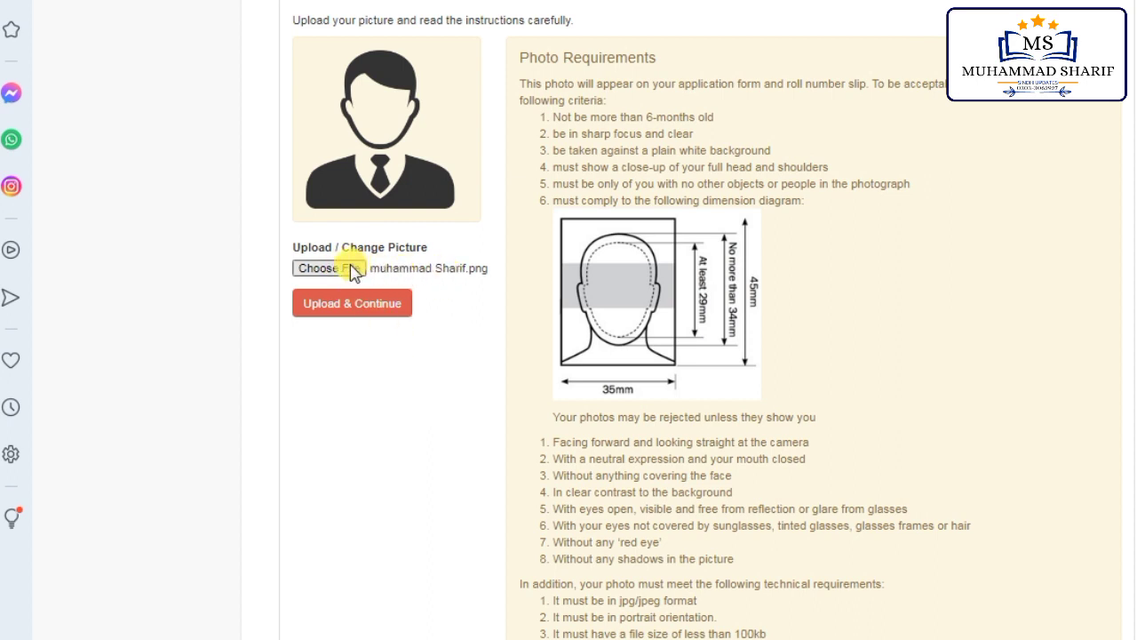
pyautogui.click(375, 305)
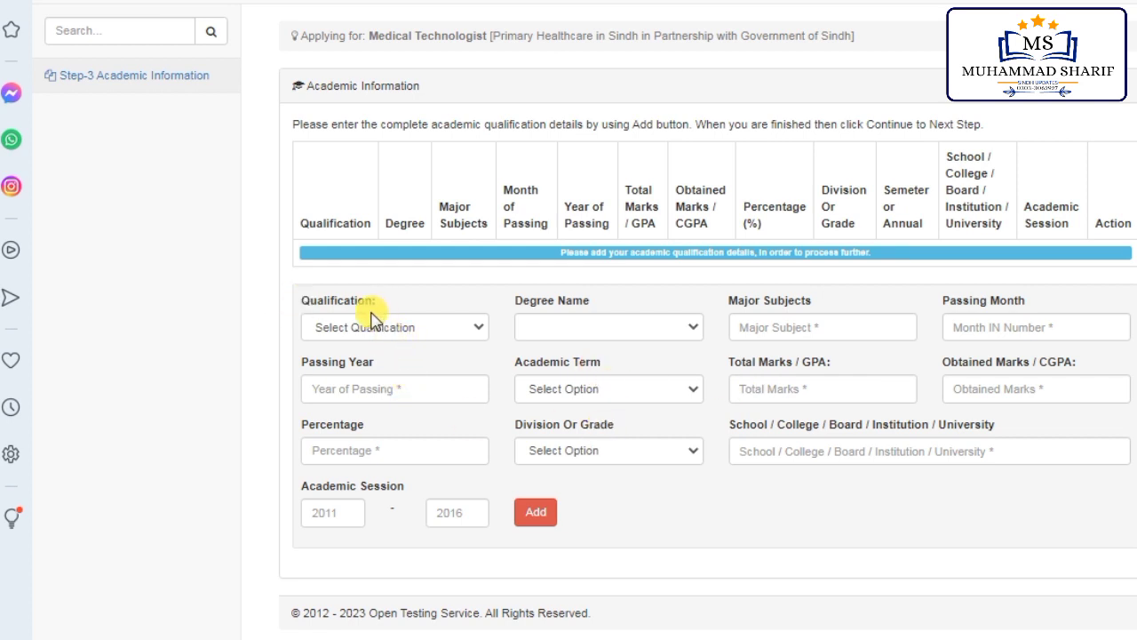
# Step: Set the qualification to Bachelor 16 Year Degree with degree name BBA HONS
pyautogui.click(435, 330)
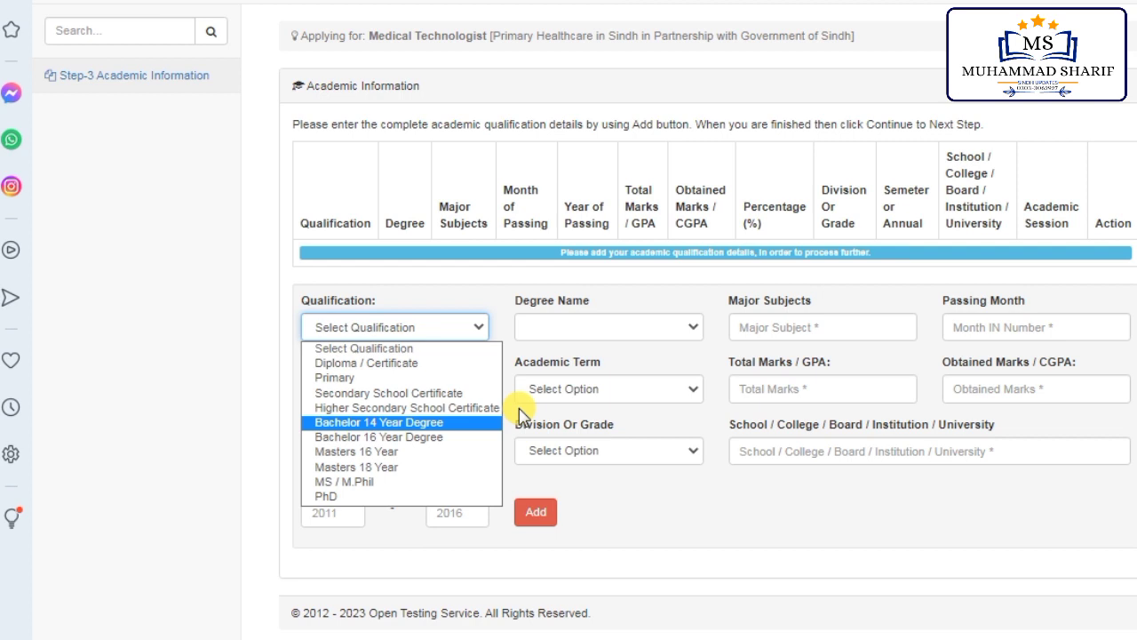
pyautogui.click(670, 527)
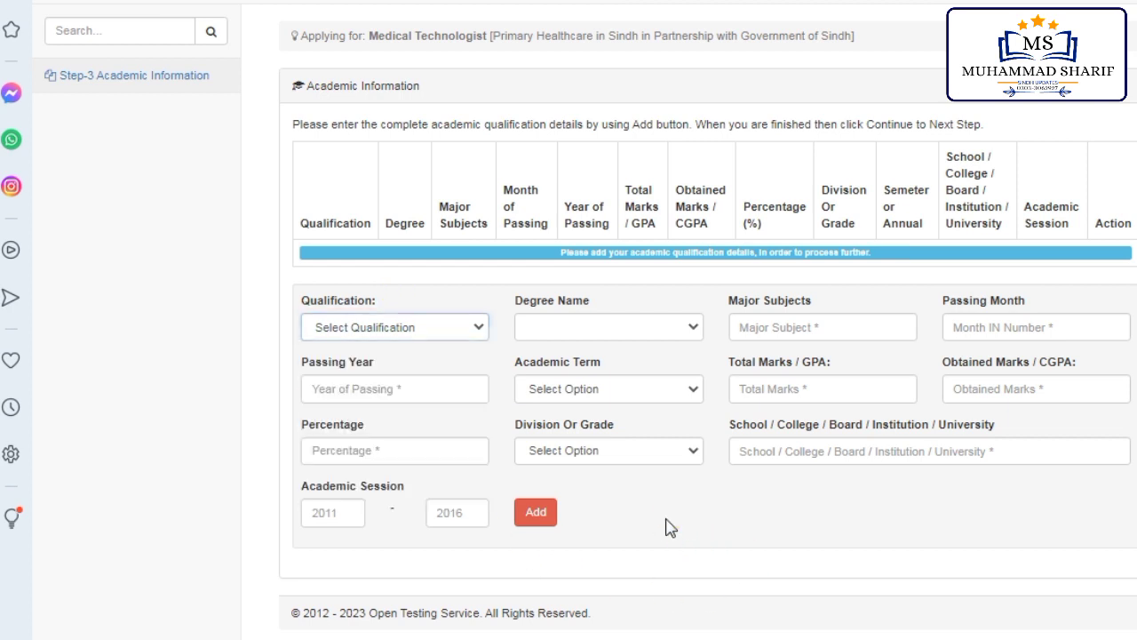
pyautogui.click(427, 327)
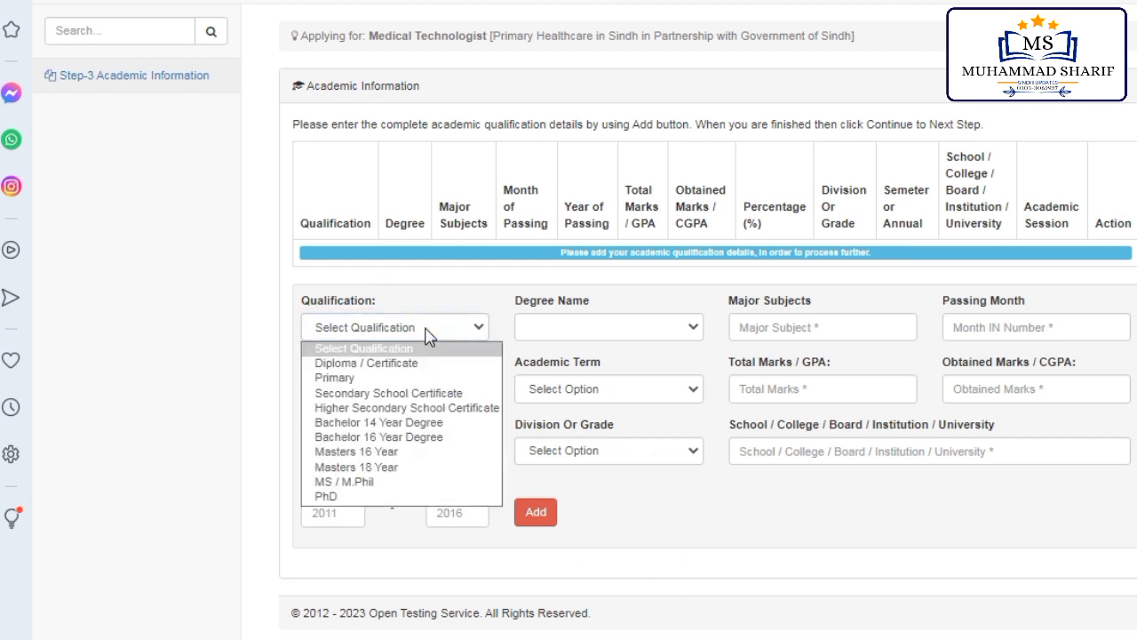
pyautogui.click(421, 437)
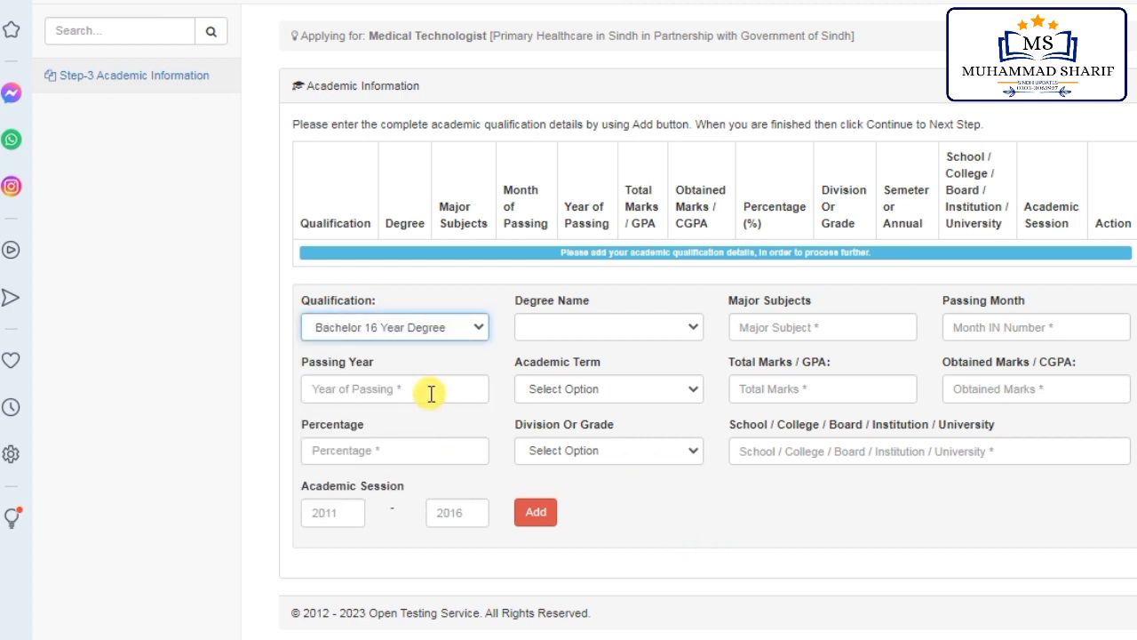
pyautogui.click(558, 329)
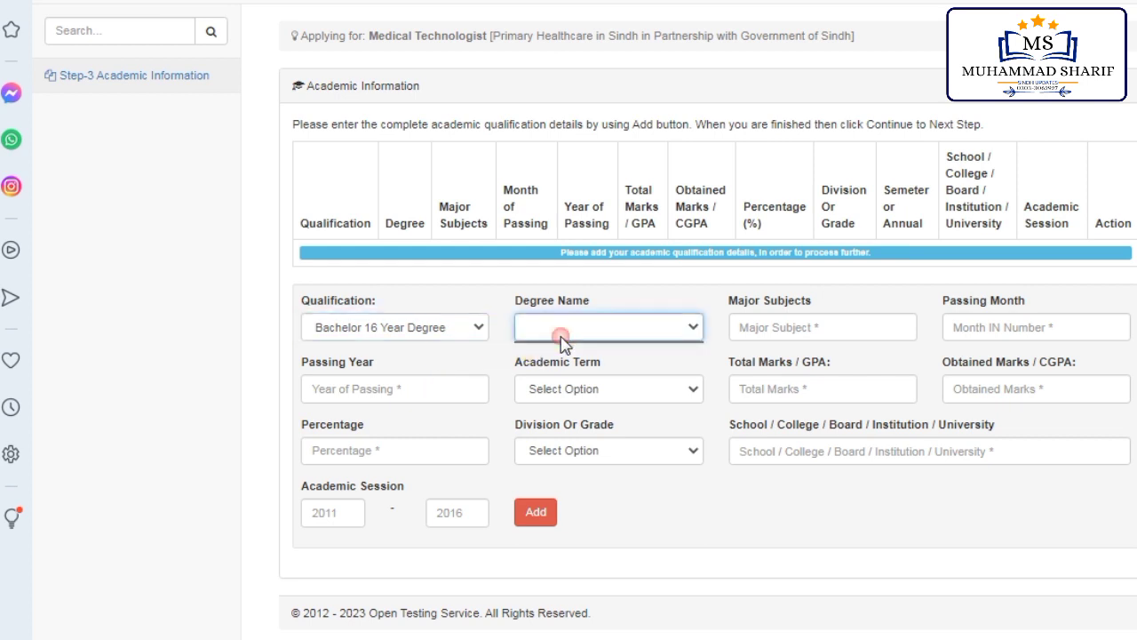
pyautogui.click(637, 332)
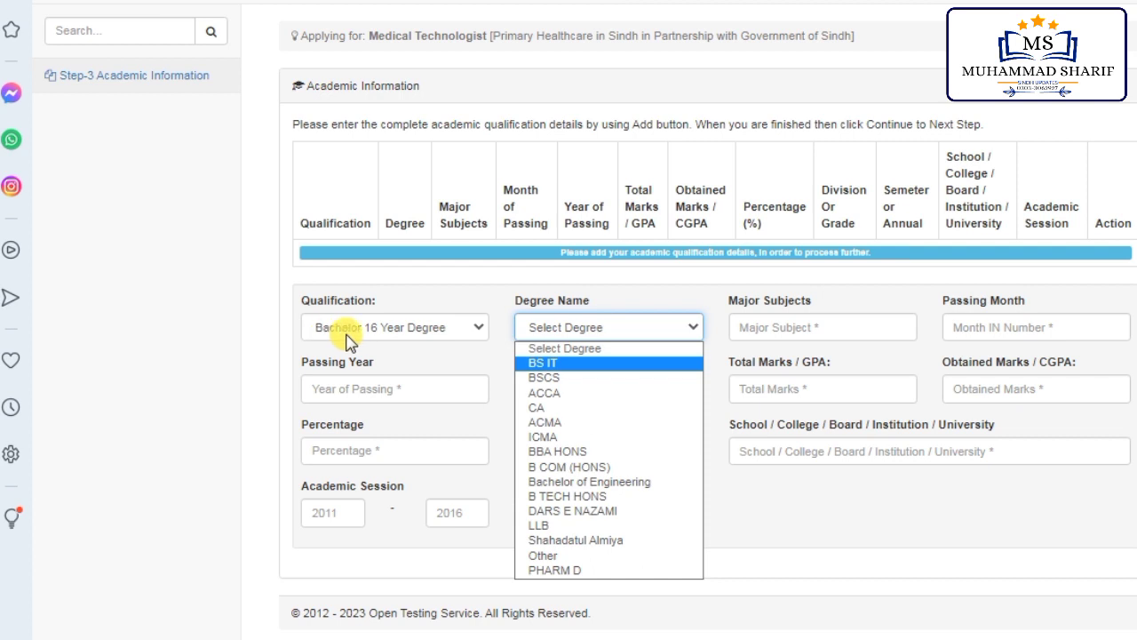
pyautogui.click(573, 453)
# Step: Accept Marketing as the major subject and lower the Passing Month spinner
pyautogui.click(808, 327)
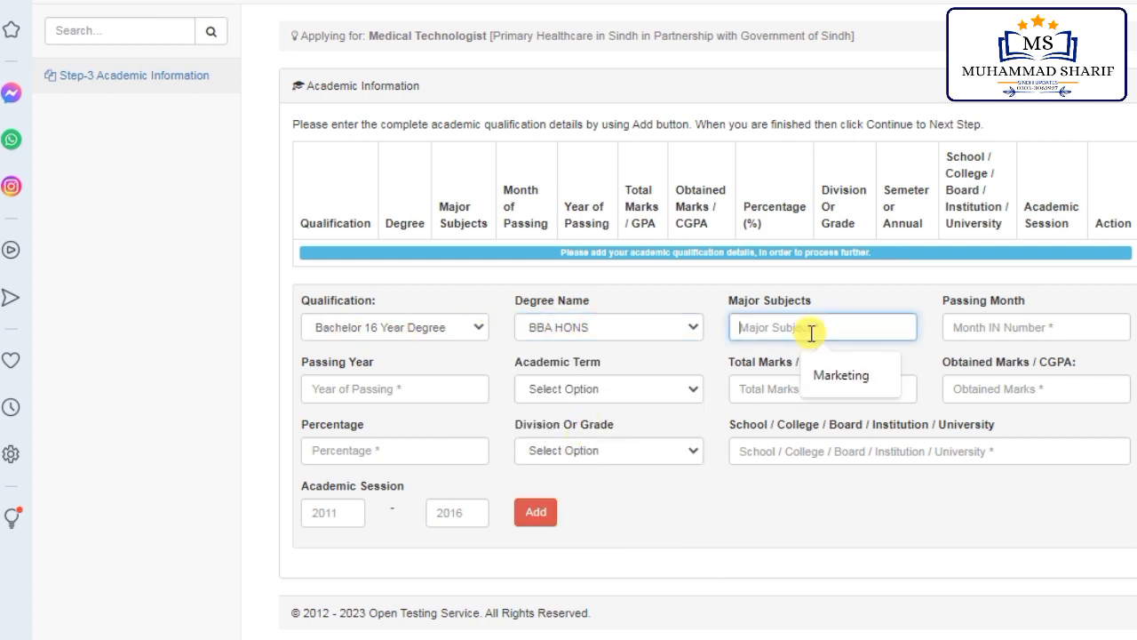
pyautogui.click(839, 374)
pyautogui.click(961, 327)
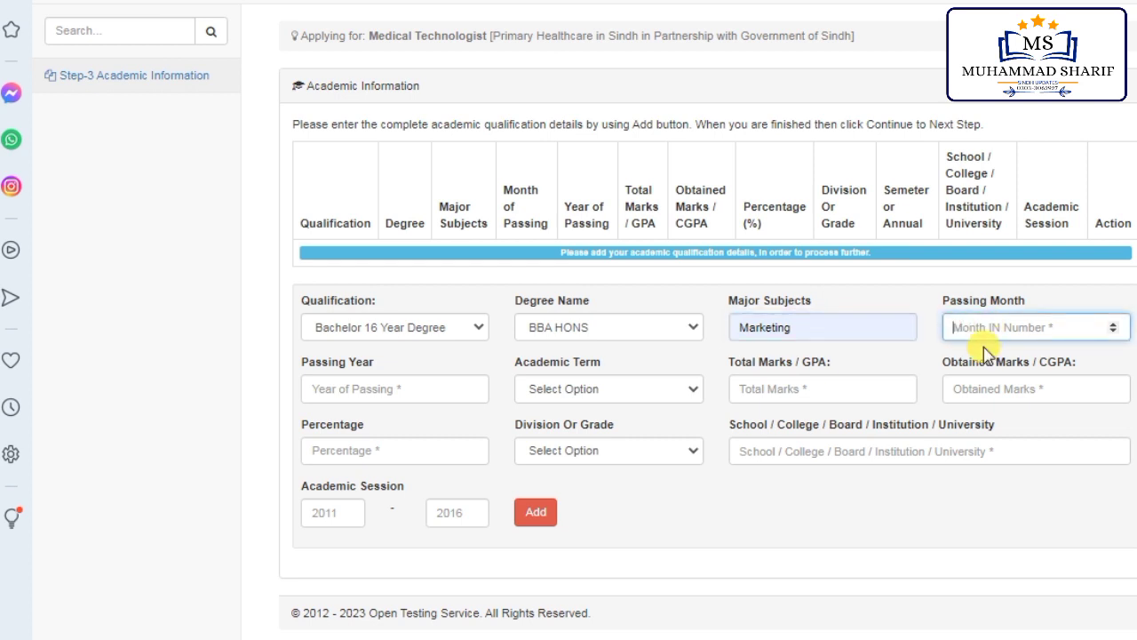
pyautogui.click(1113, 331)
pyautogui.click(1113, 332)
pyautogui.click(1113, 331)
pyautogui.click(1113, 331)
pyautogui.click(1113, 331)
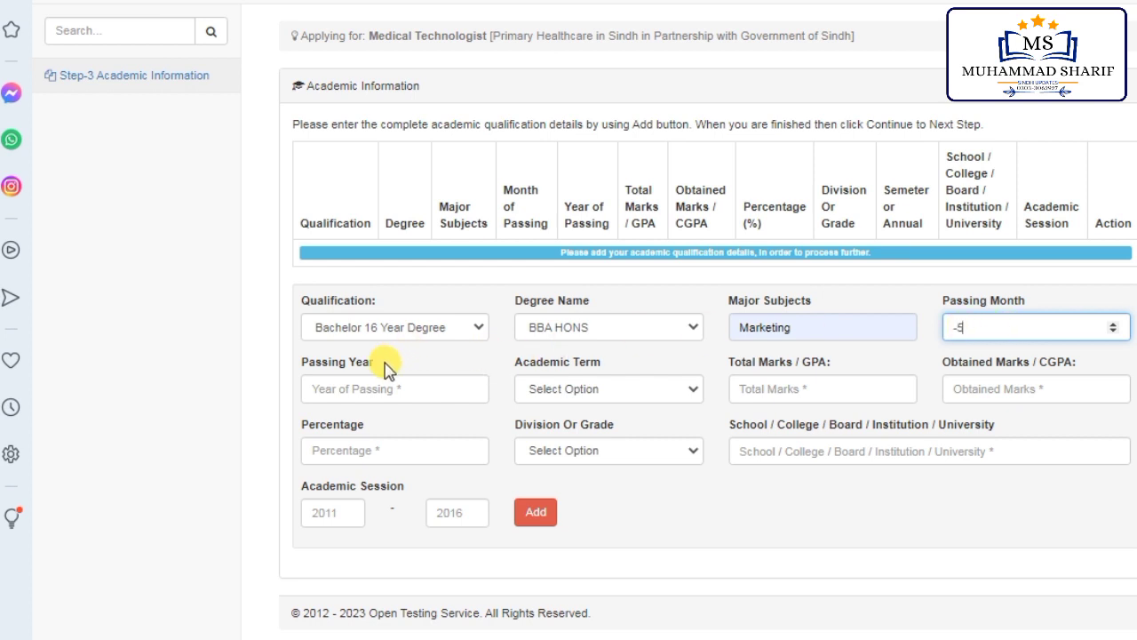
# Step: Set passing year 2021 and academic term Semester System
pyautogui.click(393, 390)
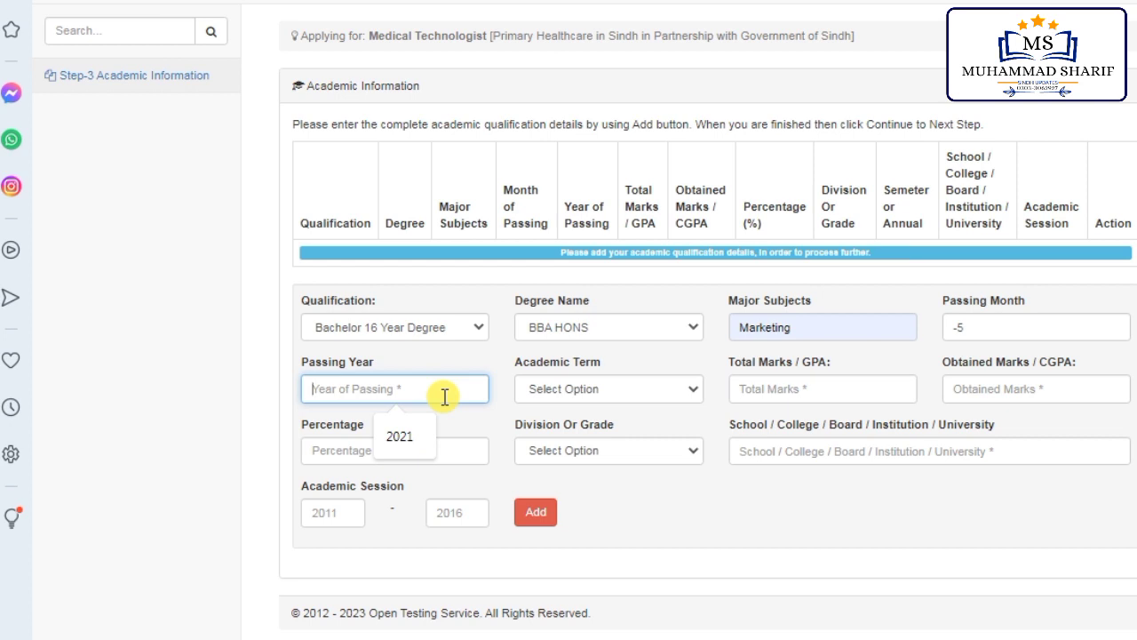
pyautogui.click(399, 435)
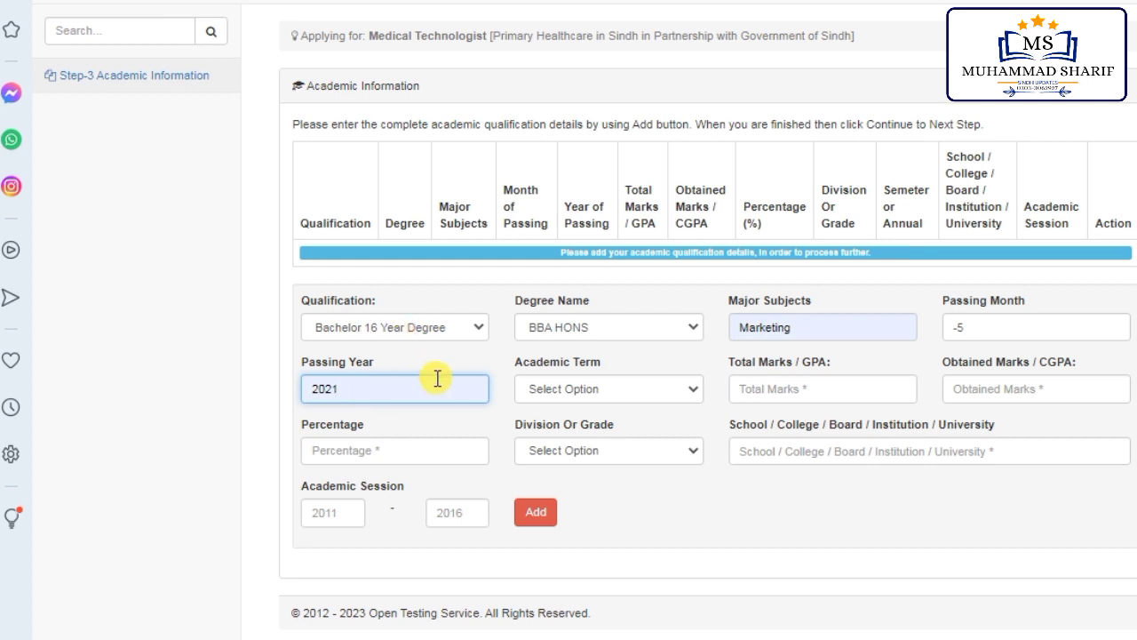
pyautogui.click(604, 390)
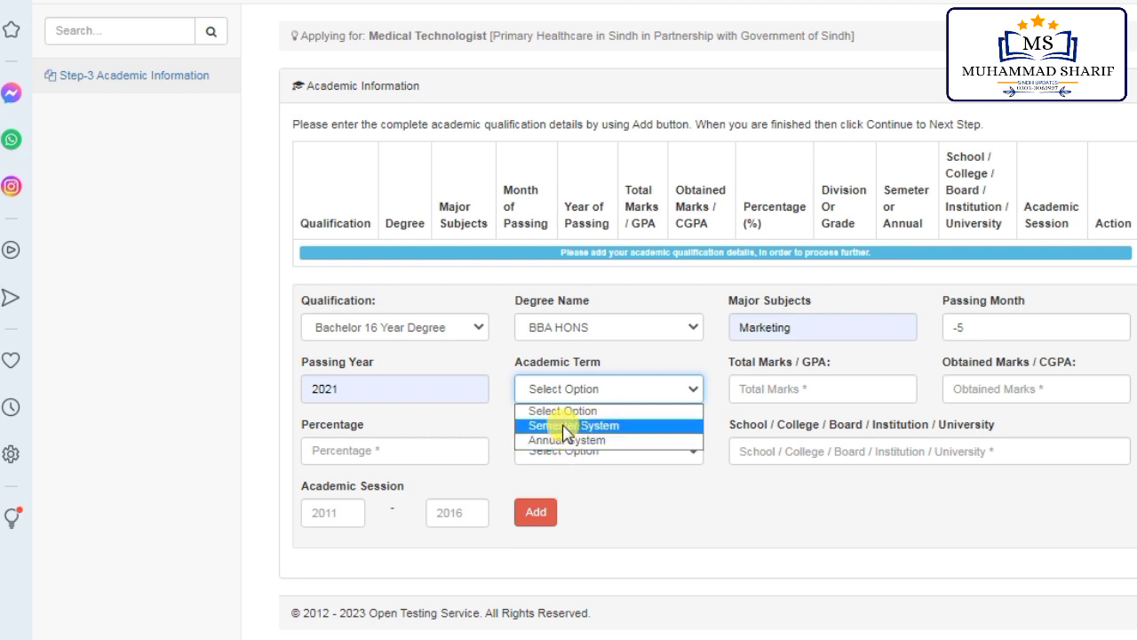
pyautogui.click(578, 426)
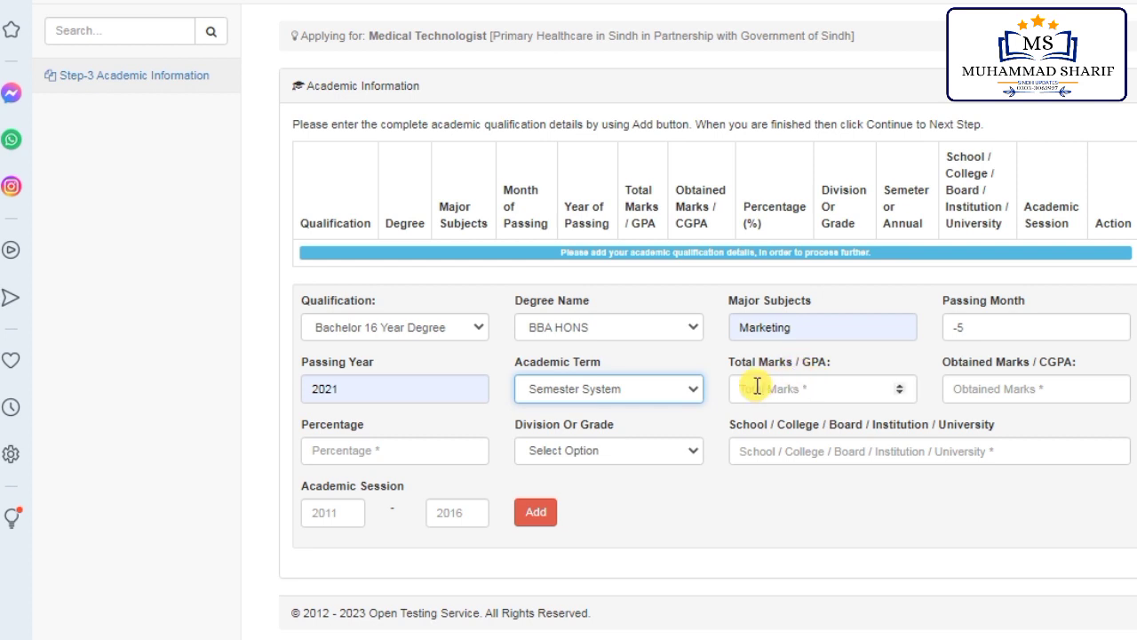
# Step: Enter total marks 4800, obtained marks 3180 and percentage 69.13
pyautogui.click(802, 389)
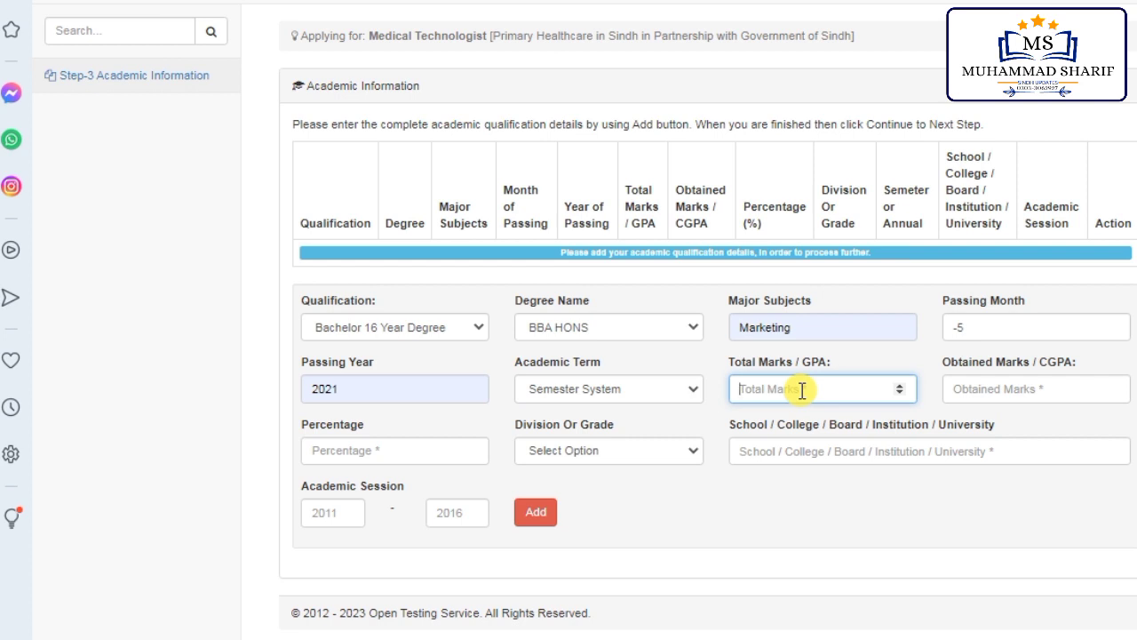
pyautogui.write('4800')
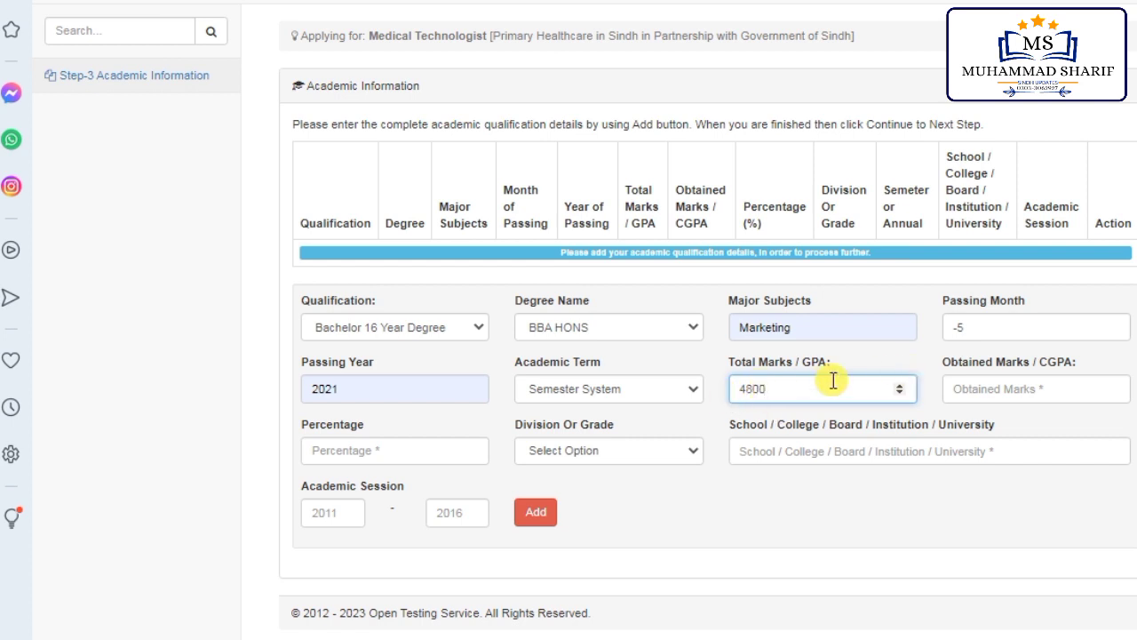
pyautogui.click(1022, 384)
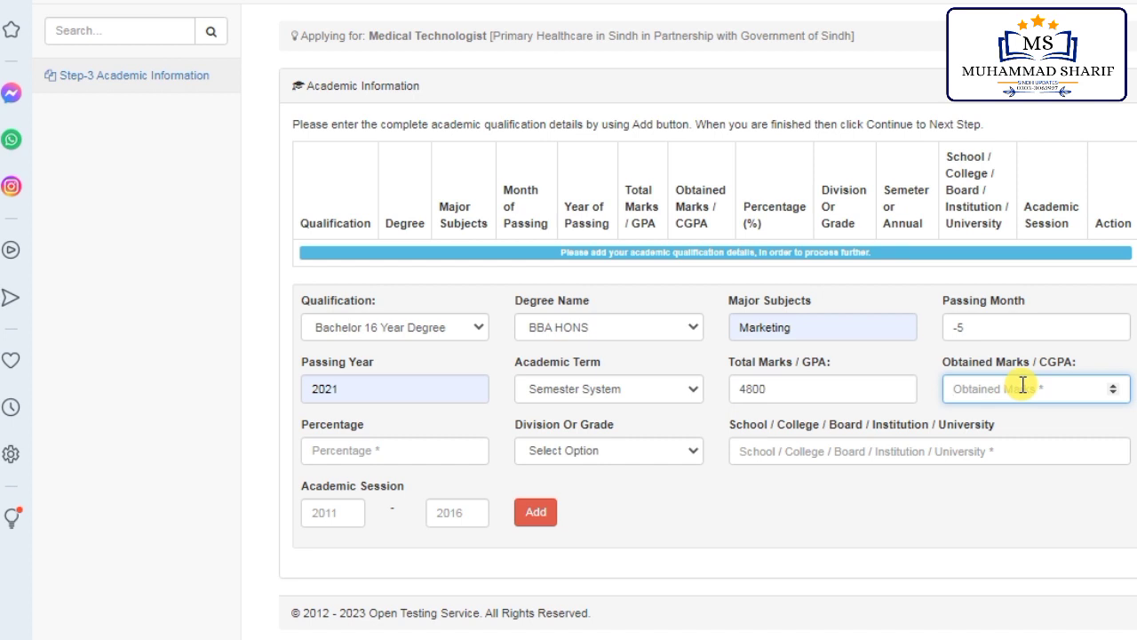
pyautogui.write('3180')
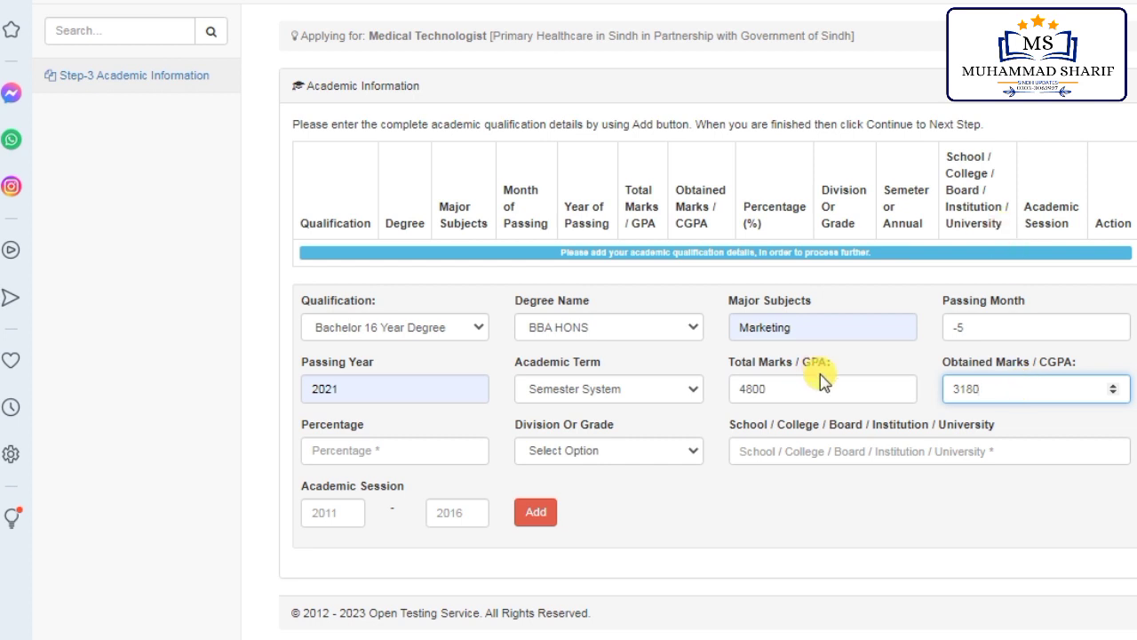
pyautogui.click(391, 446)
pyautogui.write('69.13')
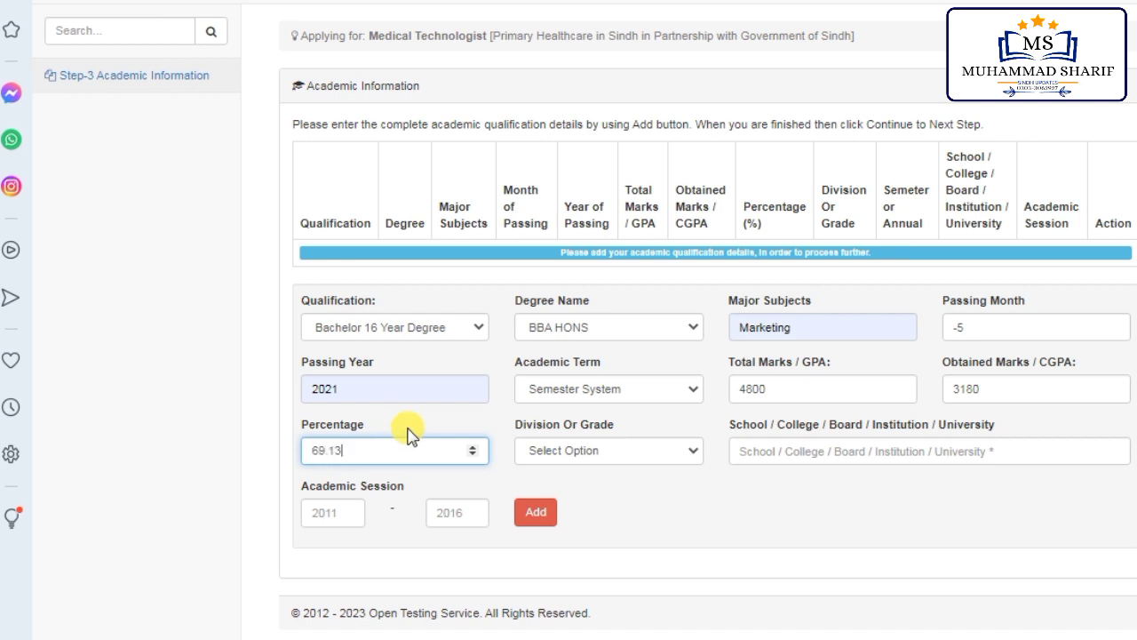
# Step: Report the result as 2nd Division from University of Sindh
pyautogui.click(555, 447)
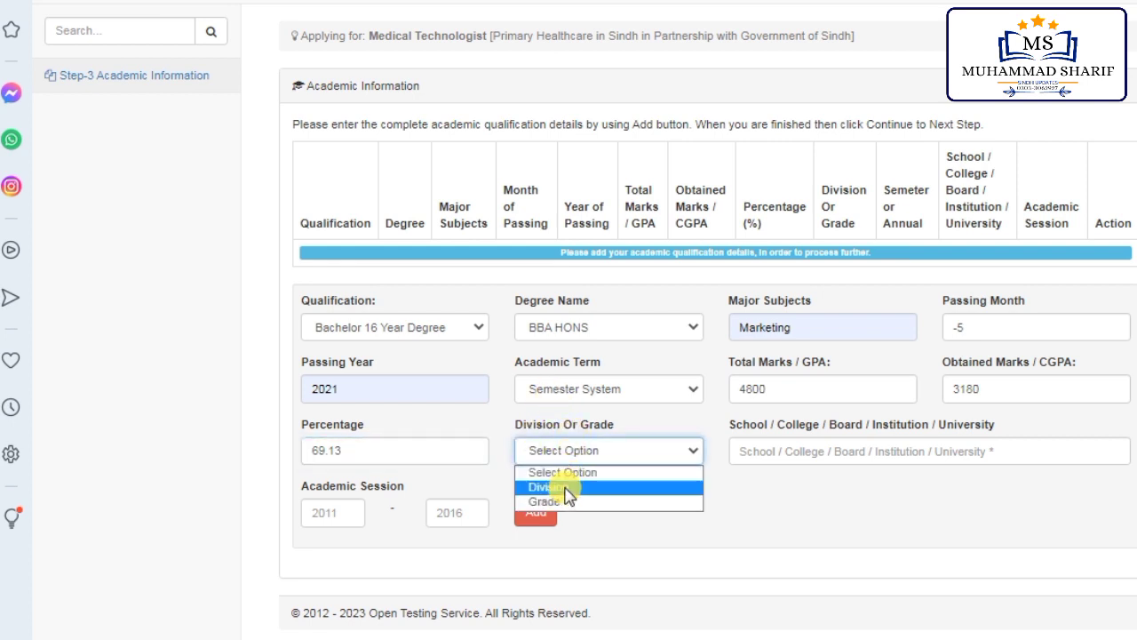
pyautogui.click(563, 488)
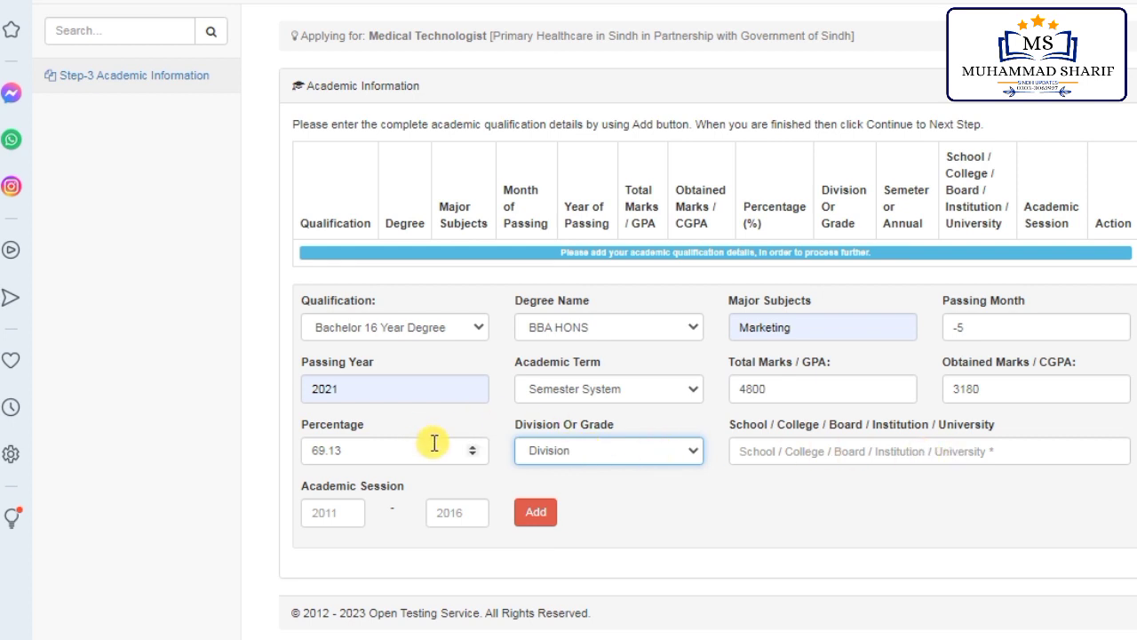
pyautogui.click(814, 451)
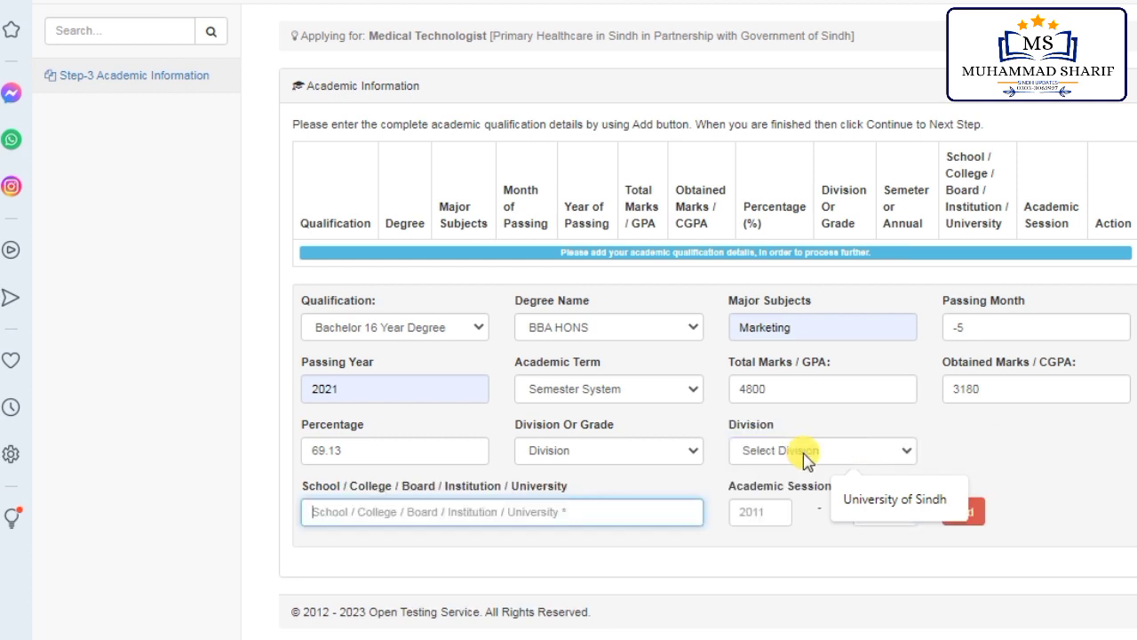
pyautogui.click(494, 503)
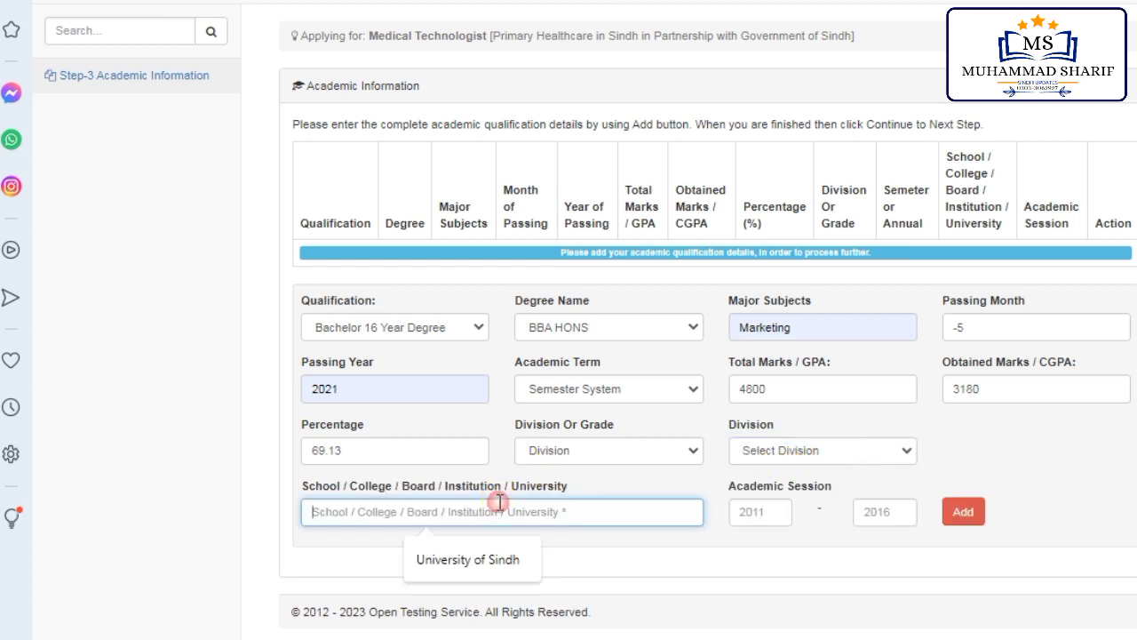
pyautogui.click(468, 561)
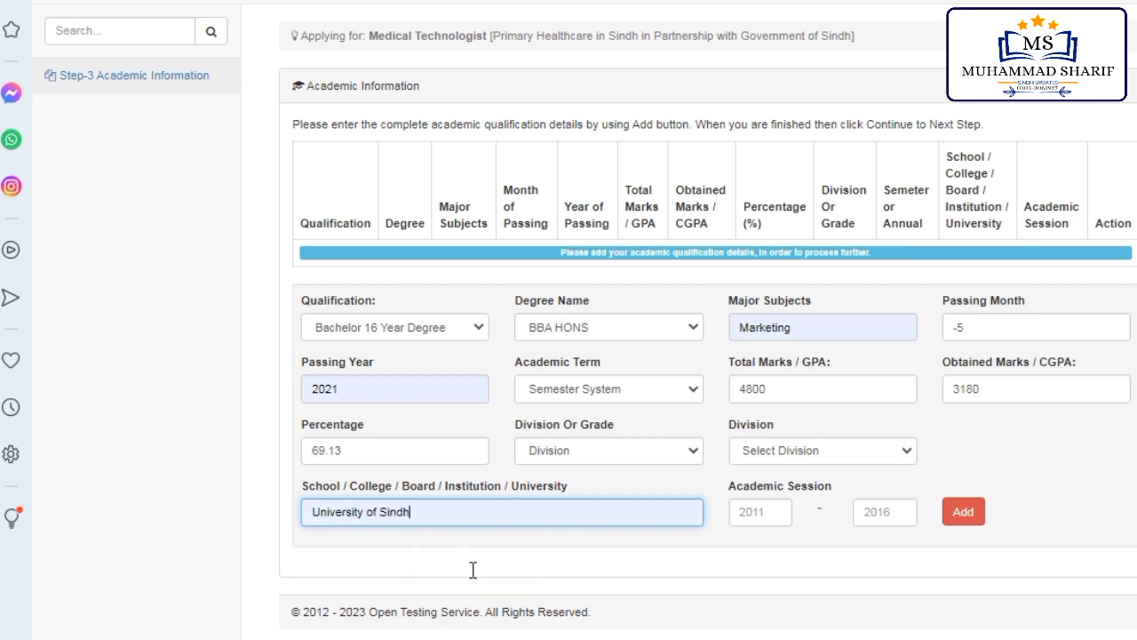
pyautogui.click(830, 458)
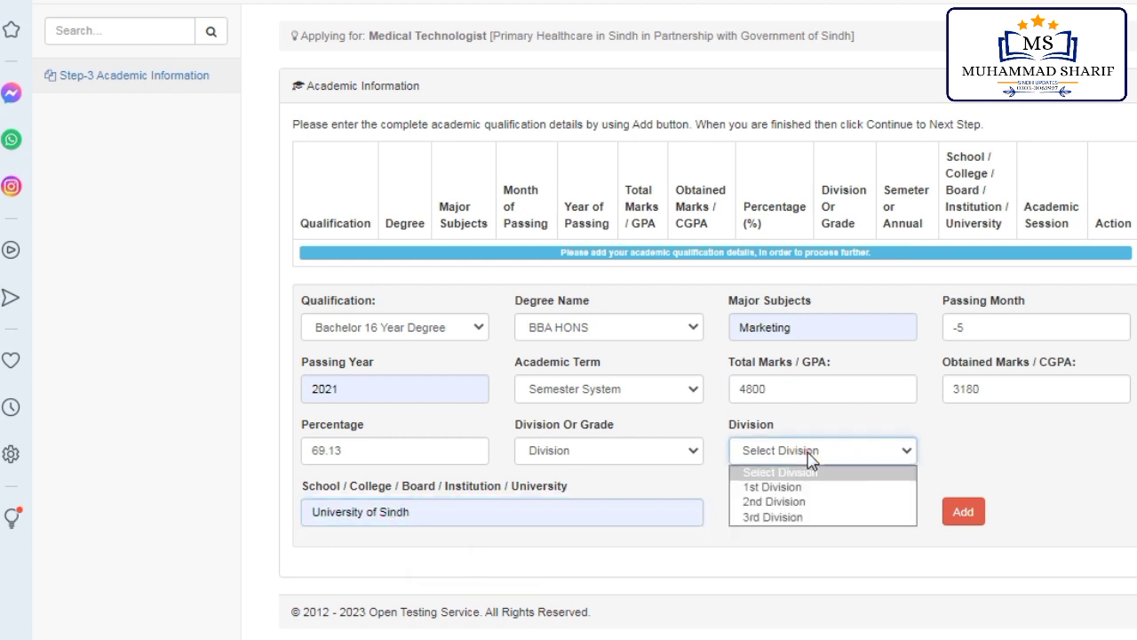
pyautogui.click(774, 502)
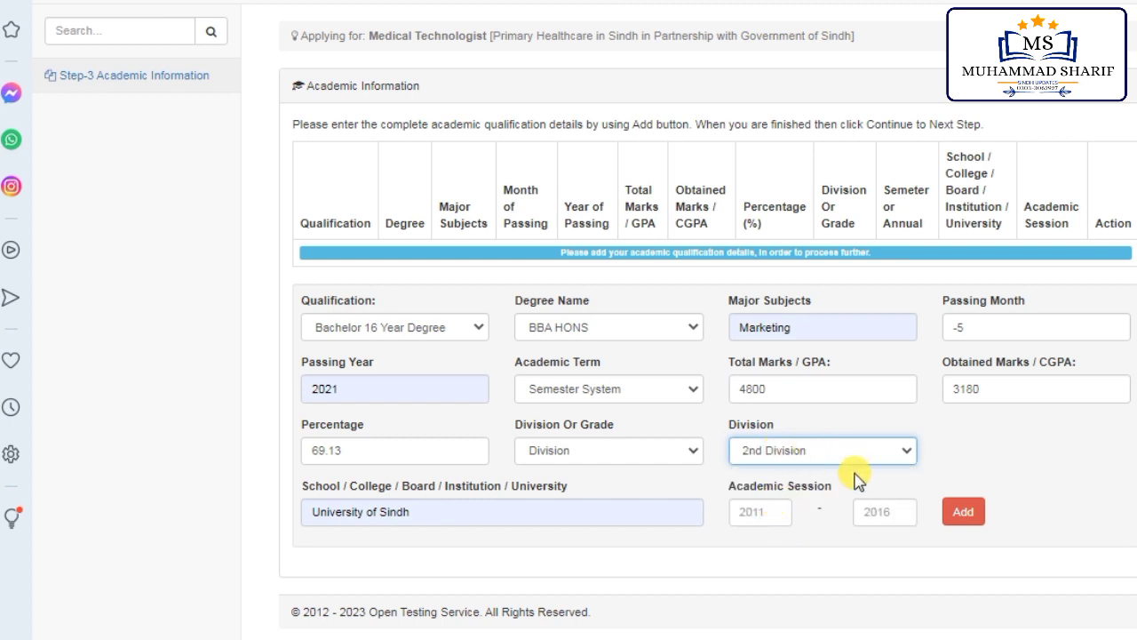
# Step: Set the session from 2016 to 2020
pyautogui.click(776, 512)
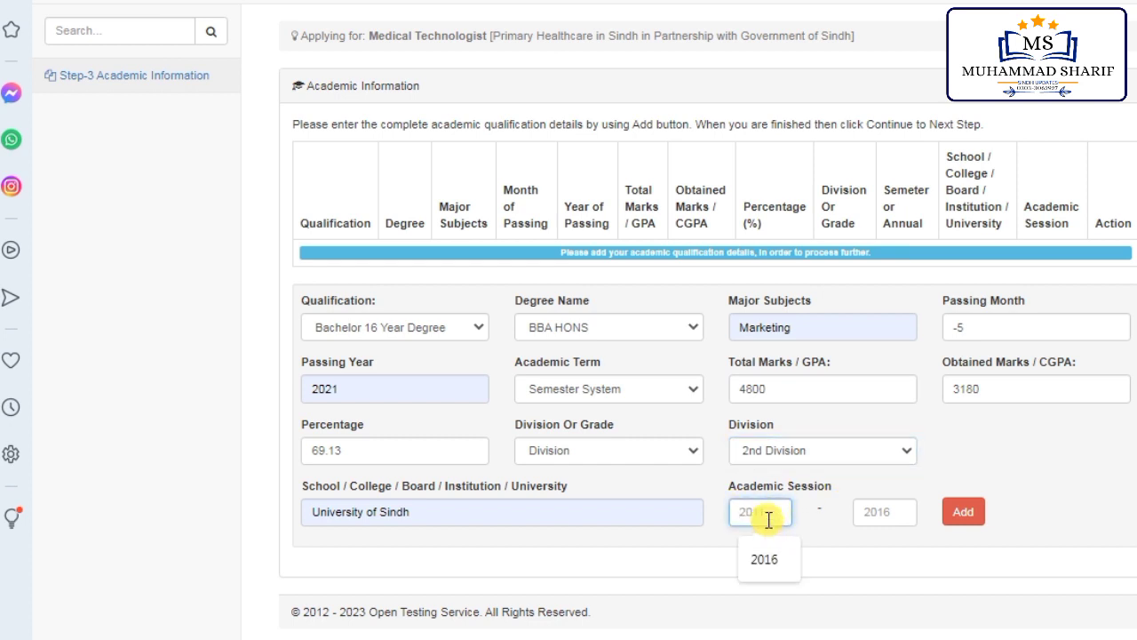
pyautogui.click(766, 550)
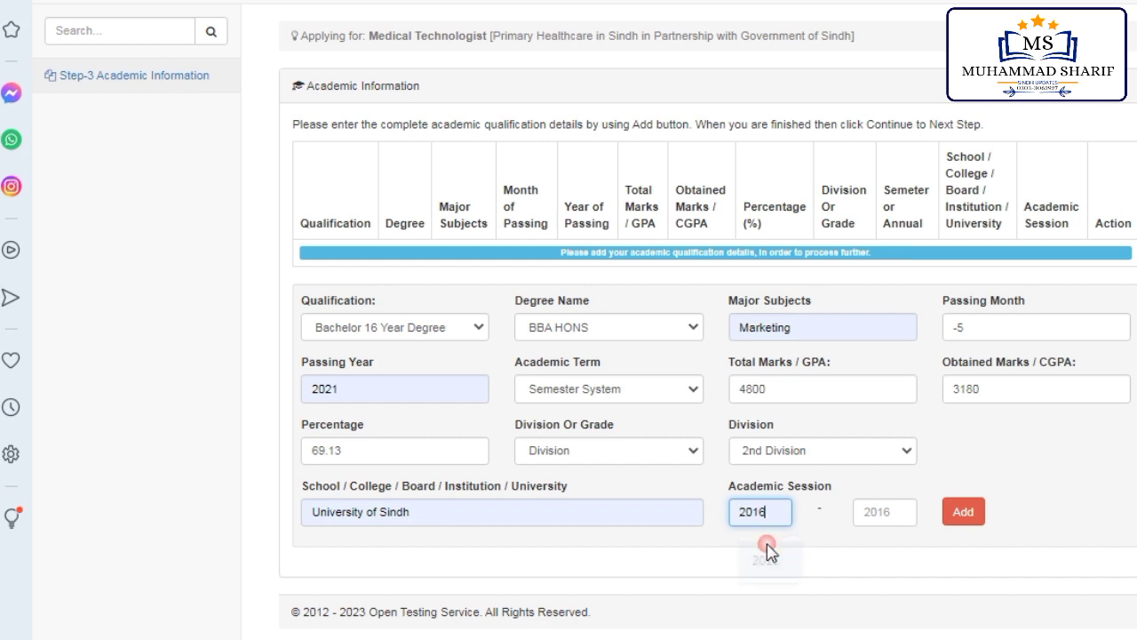
pyautogui.click(876, 524)
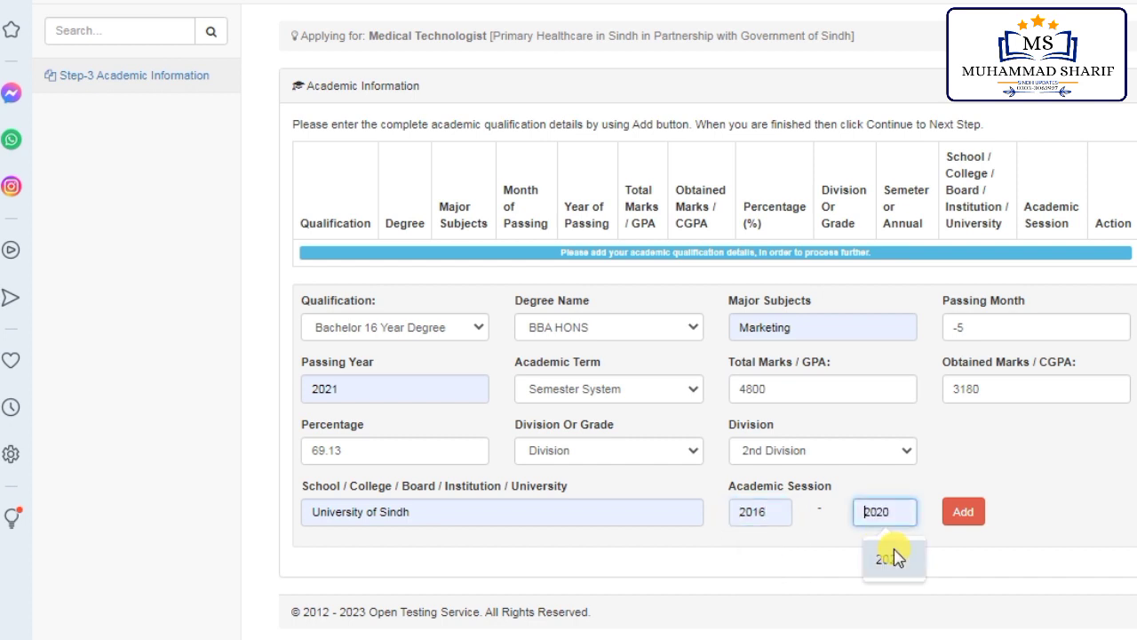
pyautogui.click(891, 559)
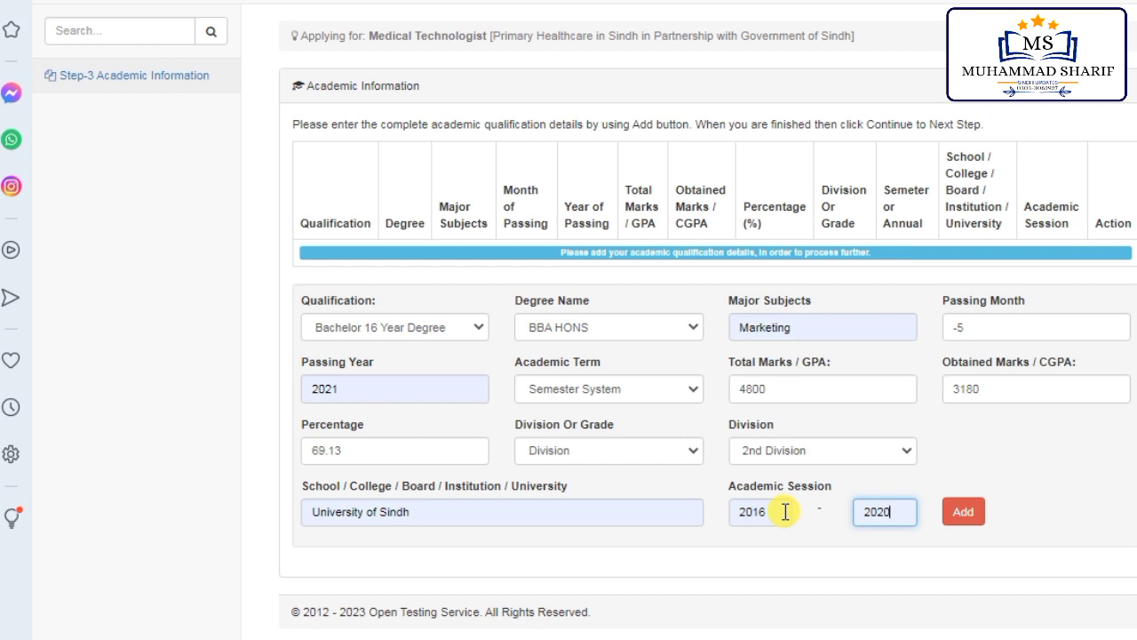
# Step: Add the BBA HONS entry to the table, tick 'I Acknowledge' and Save & Continue
pyautogui.click(965, 514)
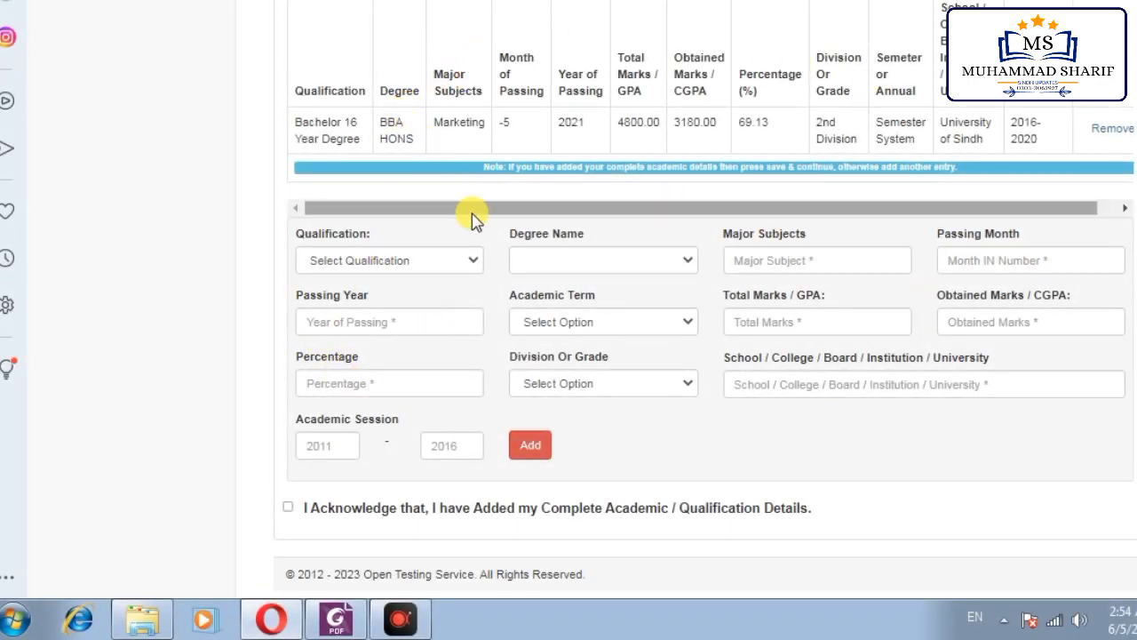
pyautogui.click(289, 508)
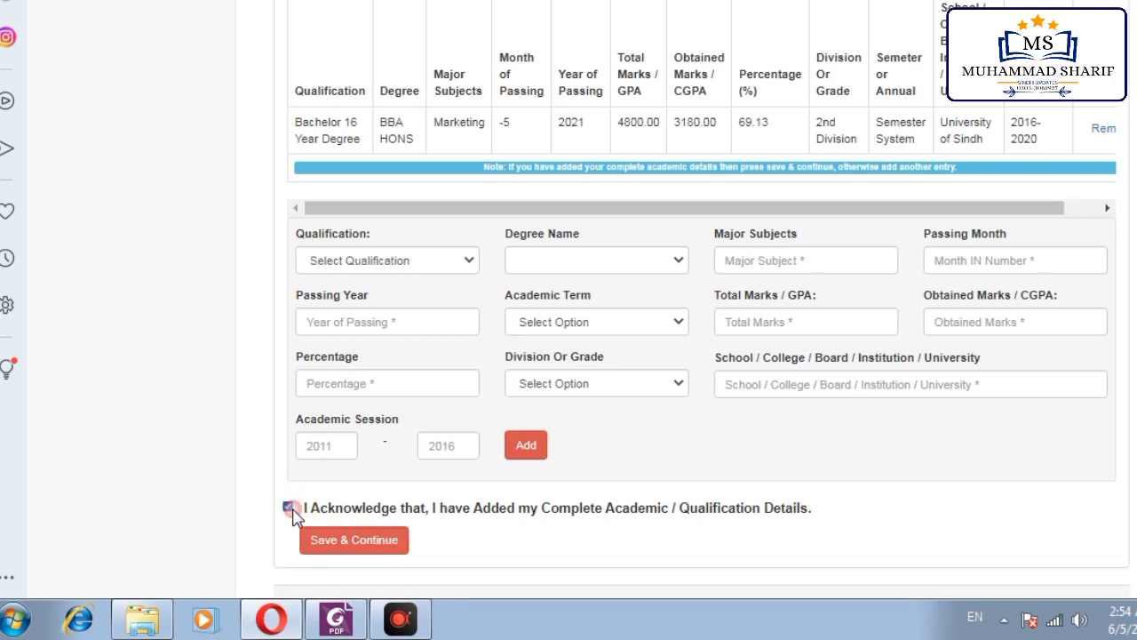
pyautogui.click(375, 541)
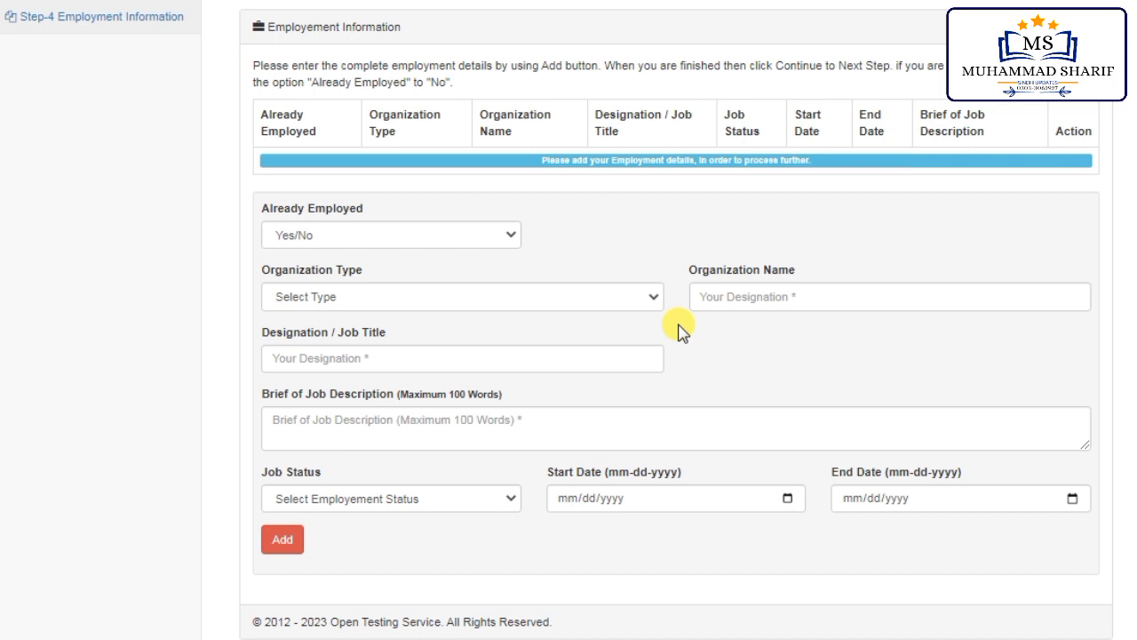
# Step: Set Already Employed to No, add the entry to the table and tick the acknowledgement
pyautogui.click(389, 240)
pyautogui.click(389, 240)
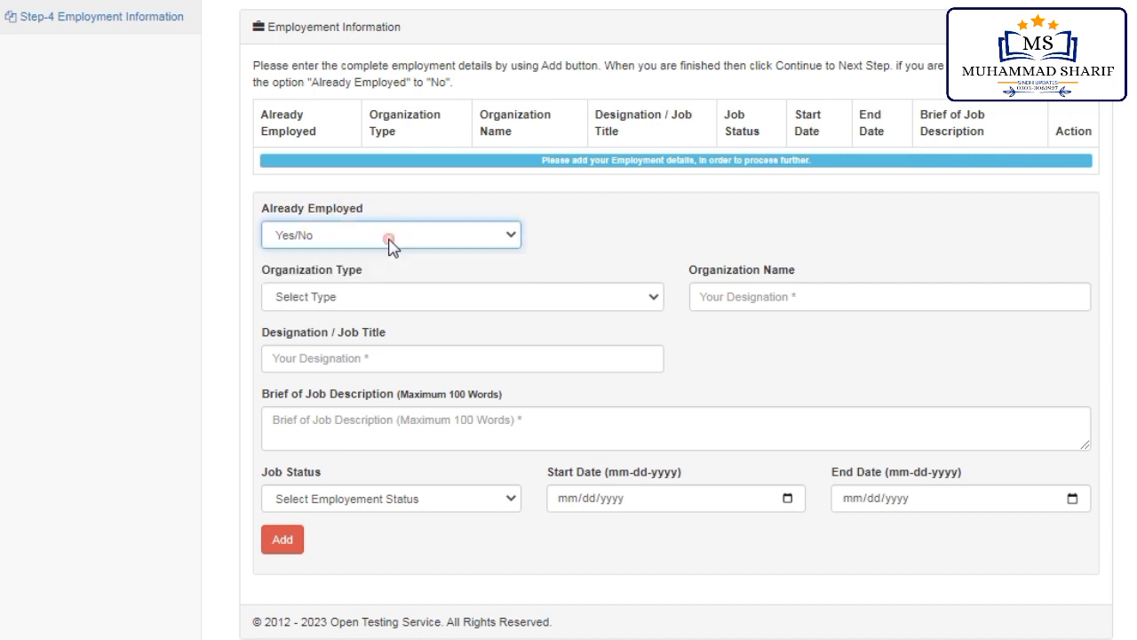
pyautogui.click(391, 240)
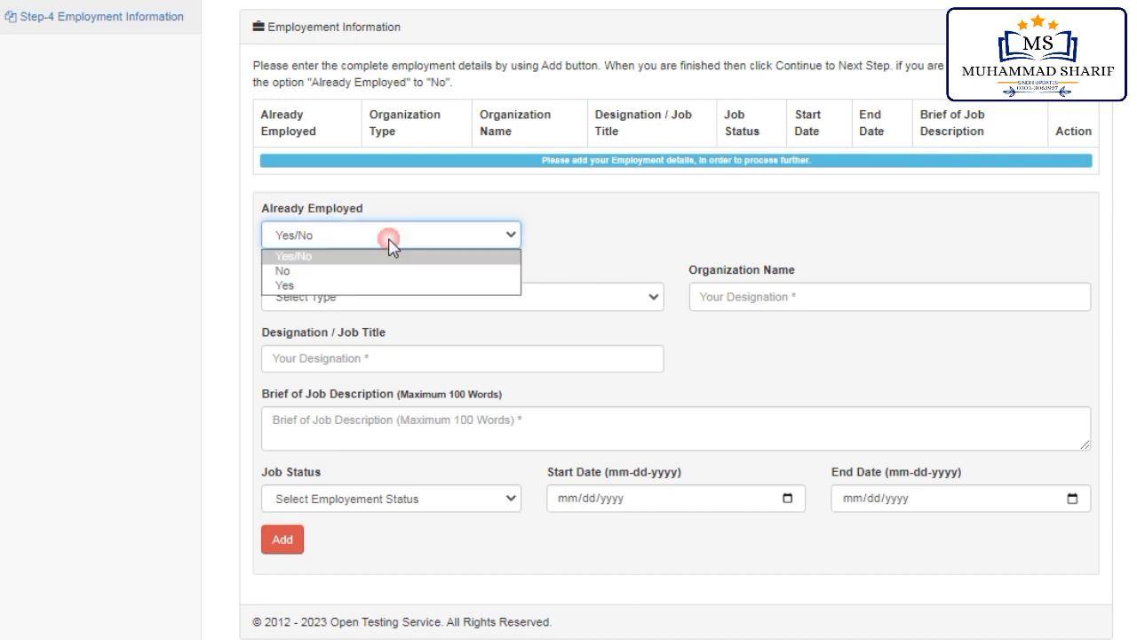
pyautogui.click(306, 285)
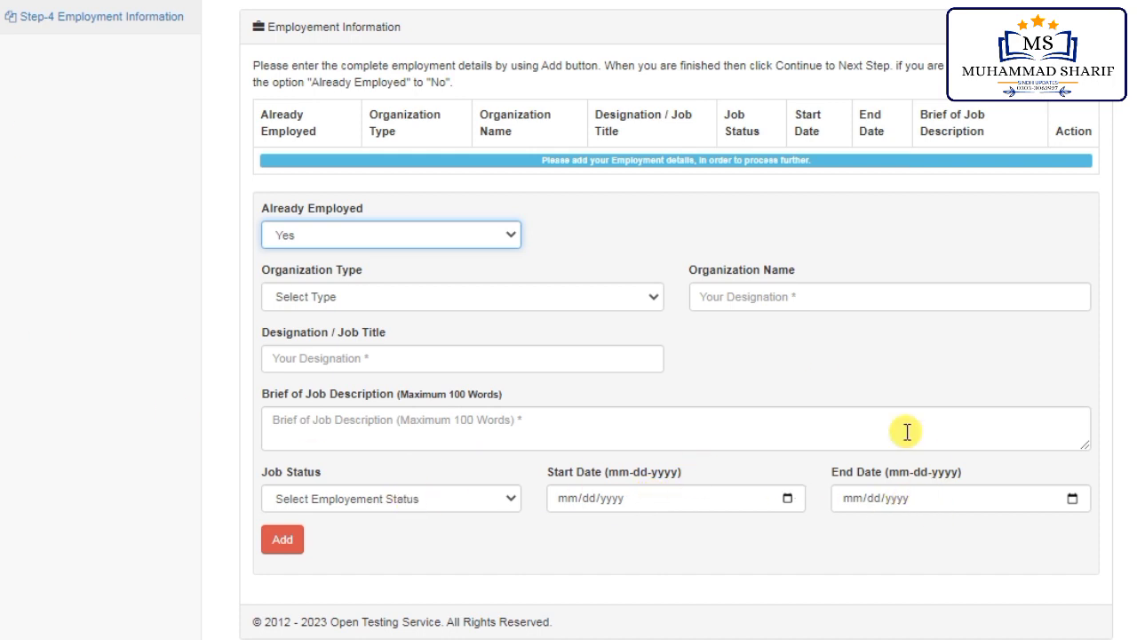
pyautogui.click(431, 242)
pyautogui.click(322, 270)
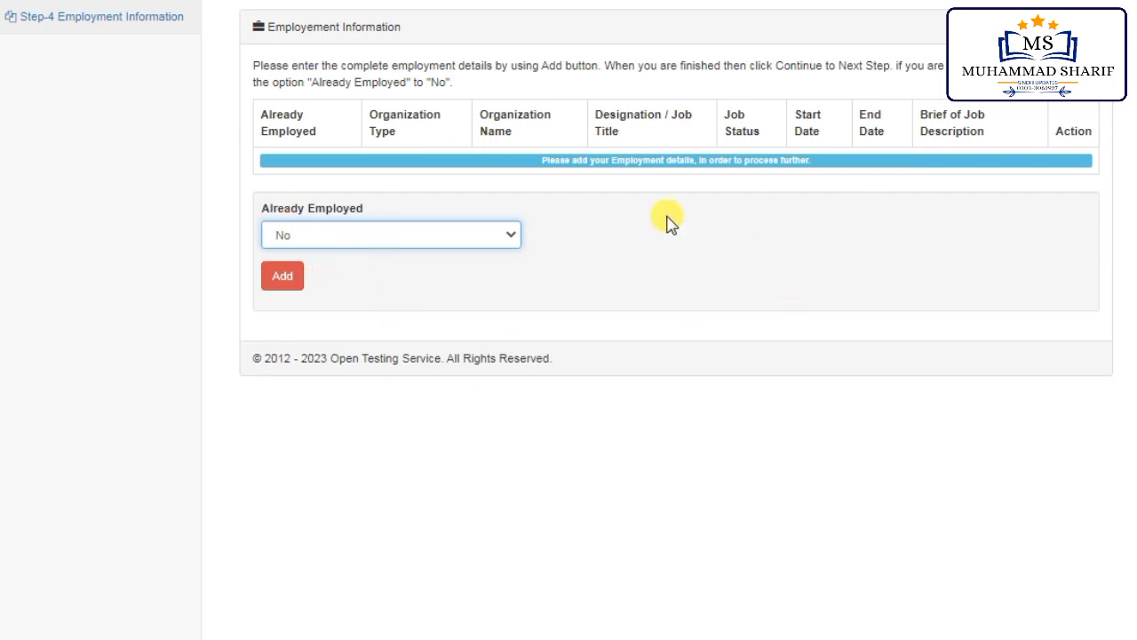
pyautogui.click(293, 280)
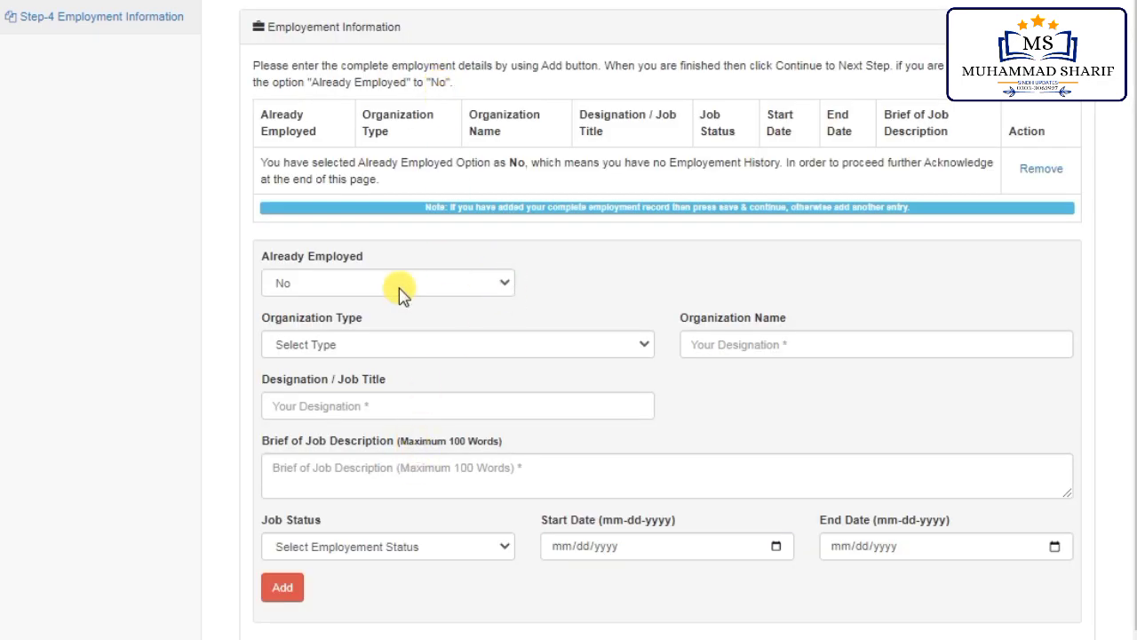
pyautogui.scroll(-1, 343, 571)
pyautogui.click(265, 603)
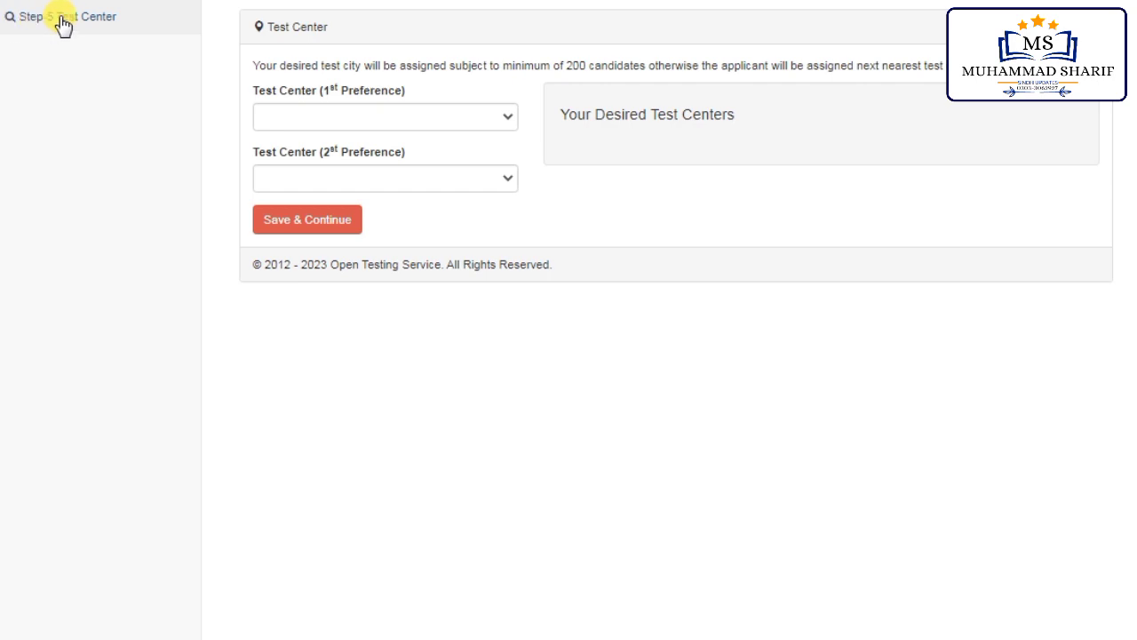
# Step: Choose Mirpur Khas as the first-preference test centre
pyautogui.click(373, 117)
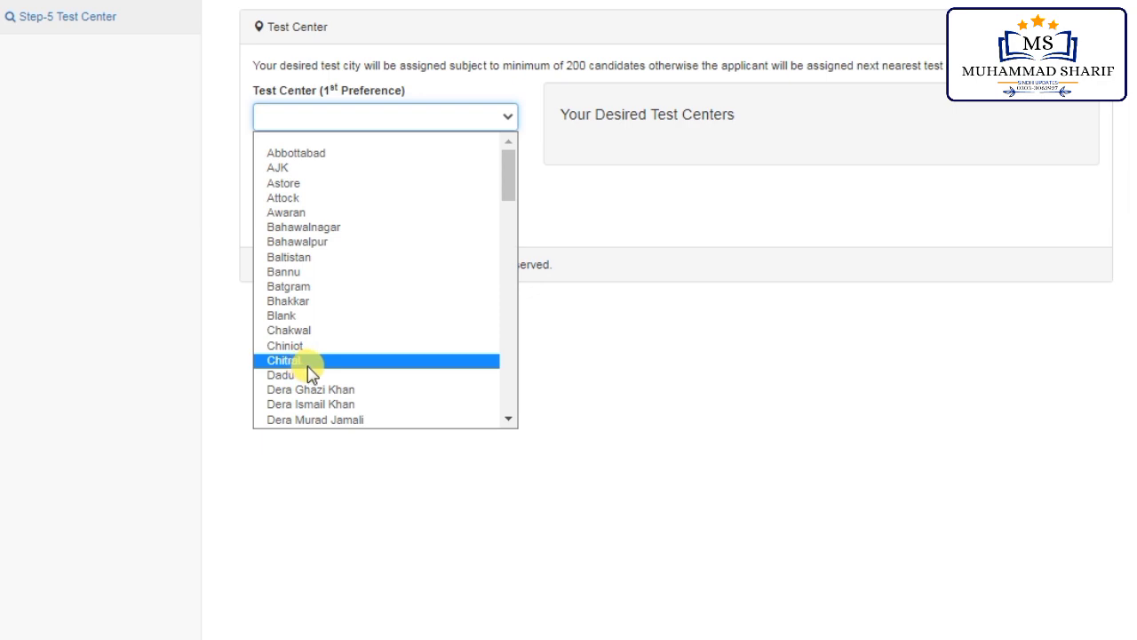
pyautogui.scroll(-7, 346, 355)
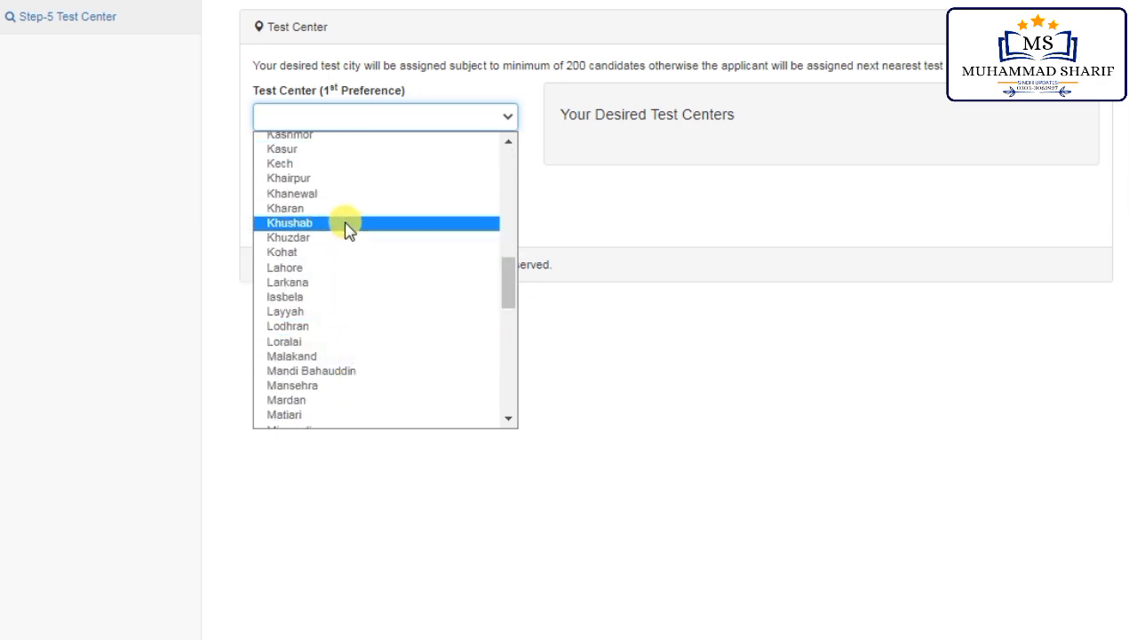
pyautogui.scroll(-9, 330, 344)
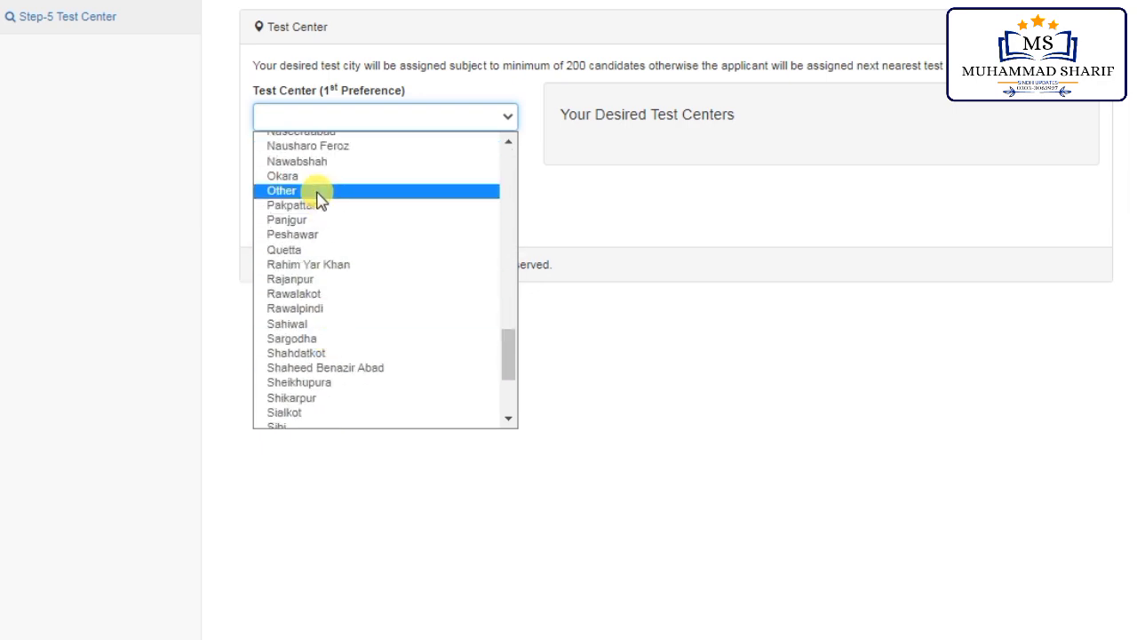
pyautogui.scroll(8, 317, 194)
pyautogui.scroll(-5, 317, 266)
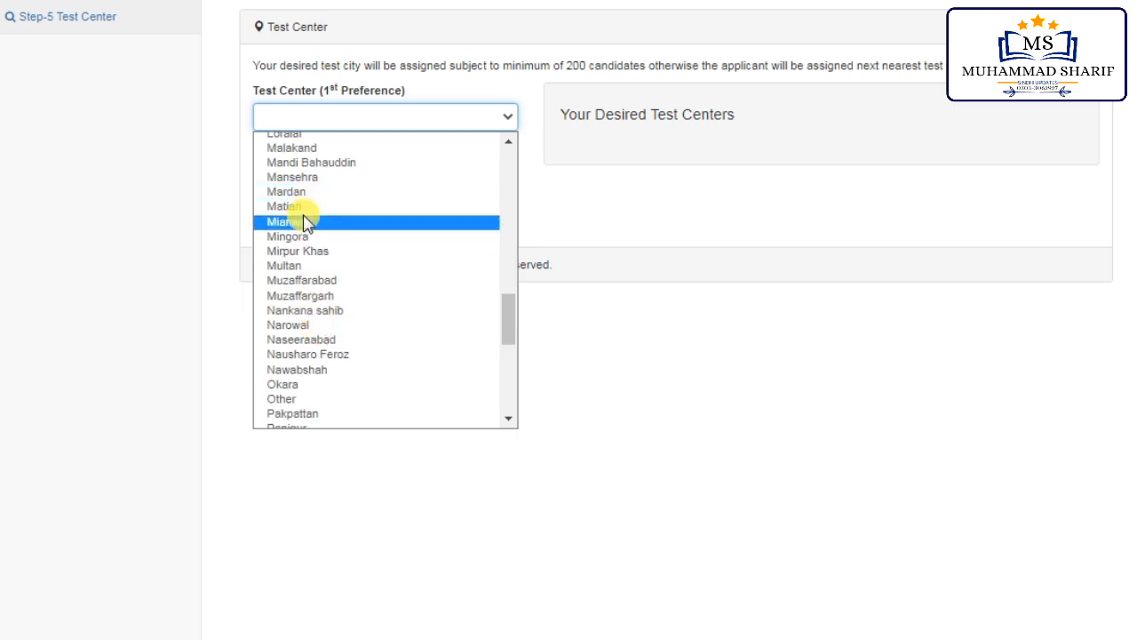
pyautogui.scroll(3, 307, 222)
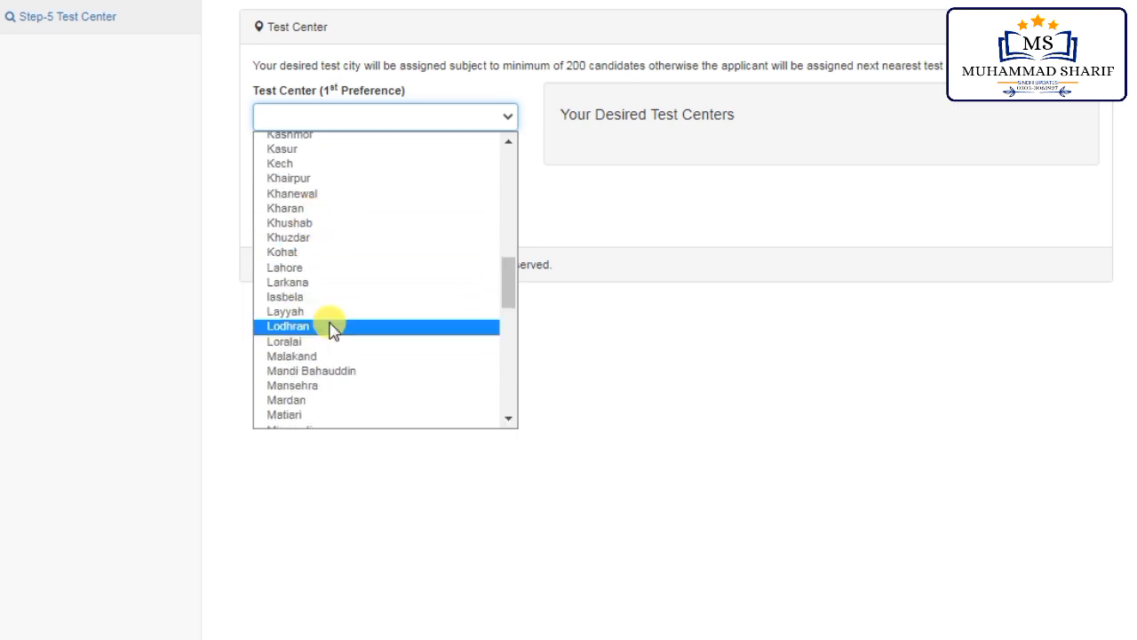
pyautogui.scroll(-3, 317, 376)
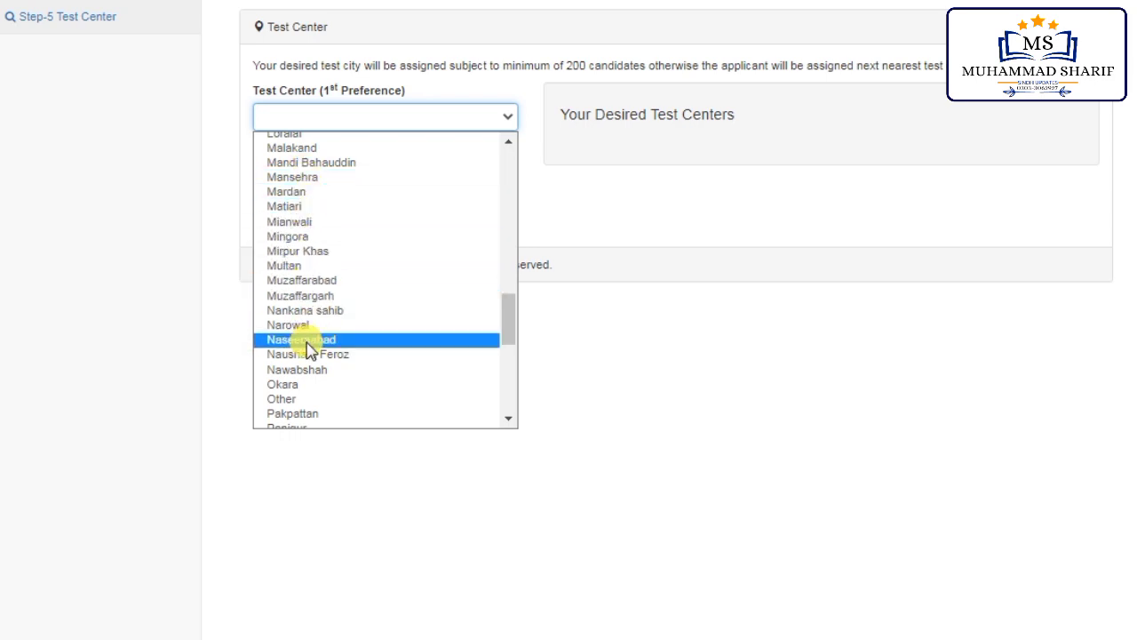
pyautogui.scroll(5, 306, 340)
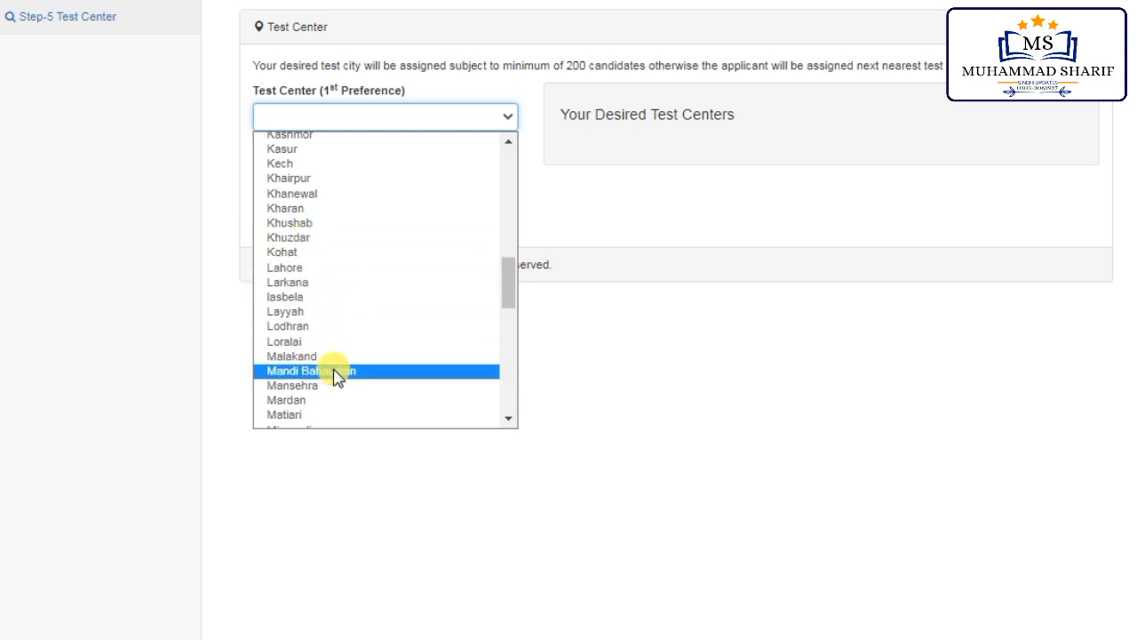
pyautogui.scroll(-5, 323, 380)
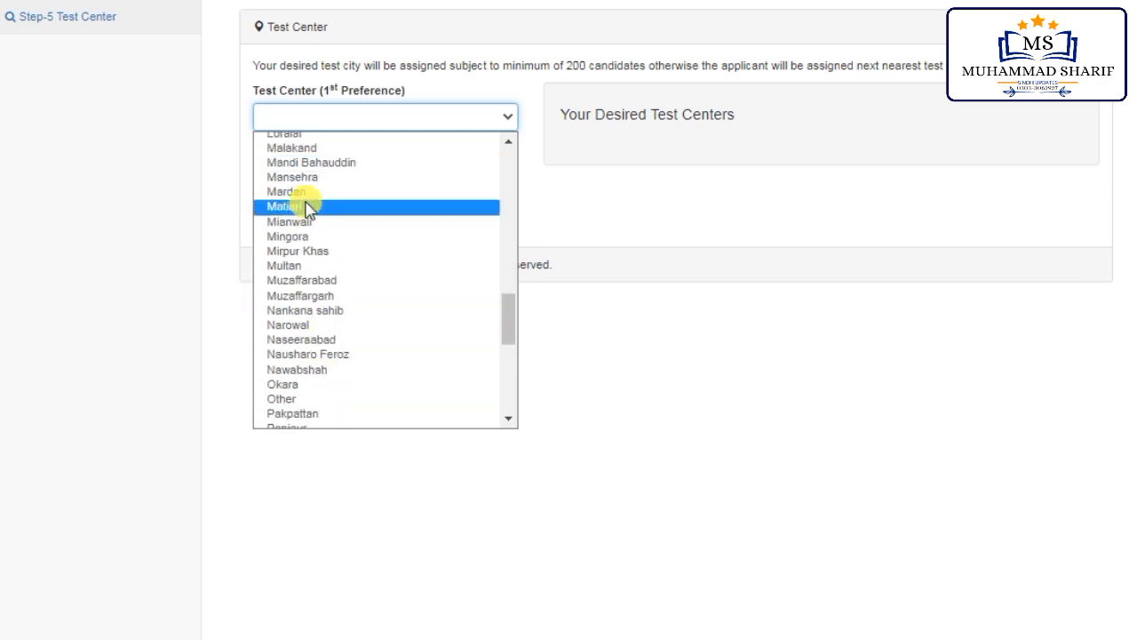
pyautogui.click(316, 251)
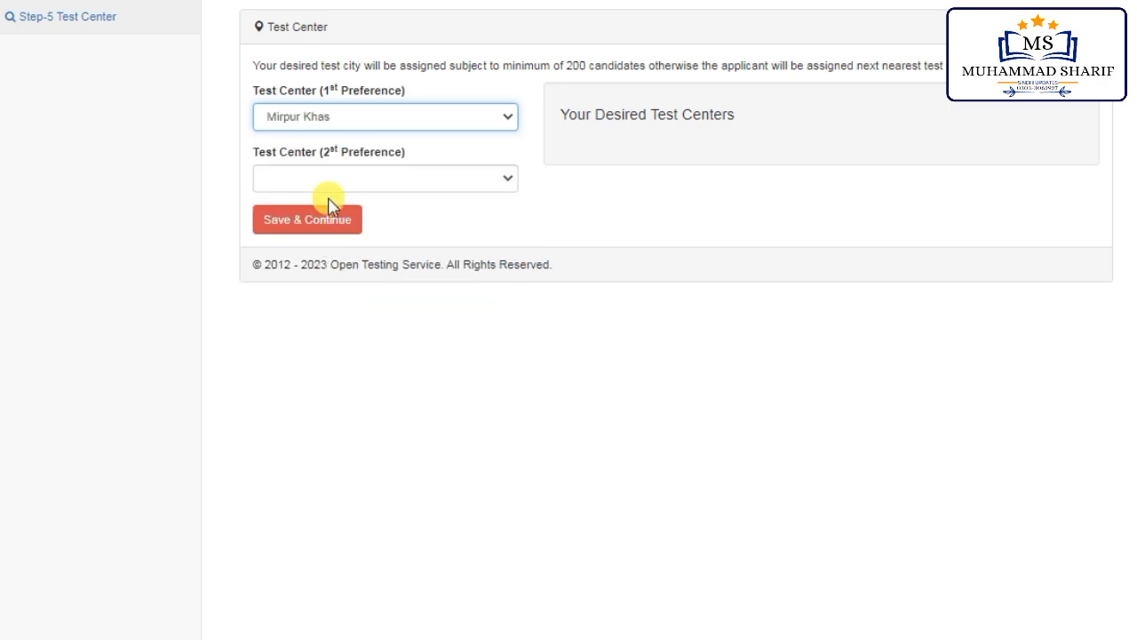
# Step: Choose Hyderabad as the second-preference test centre and save the preferences
pyautogui.click(360, 185)
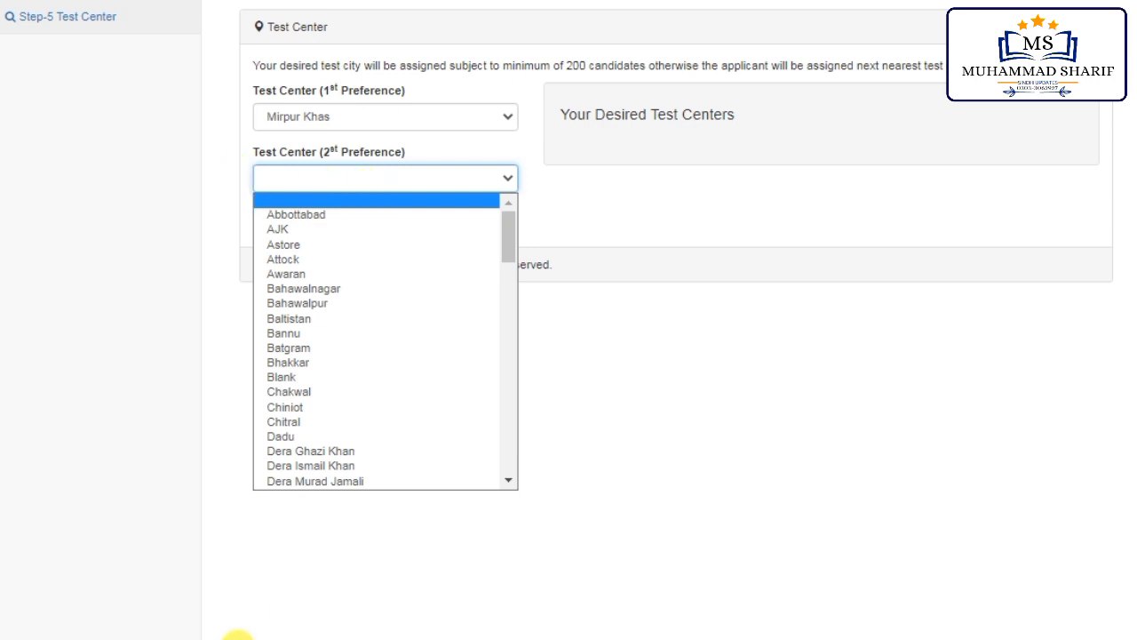
pyautogui.scroll(-5, 346, 382)
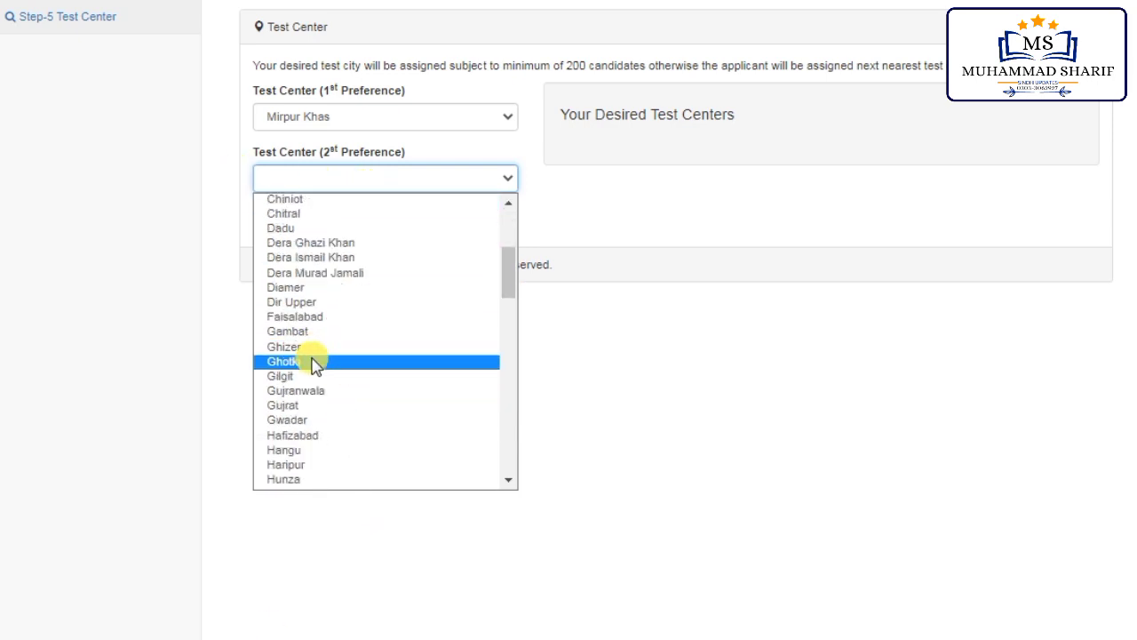
pyautogui.scroll(-10, 315, 368)
pyautogui.scroll(9, 315, 292)
pyautogui.scroll(-4, 325, 328)
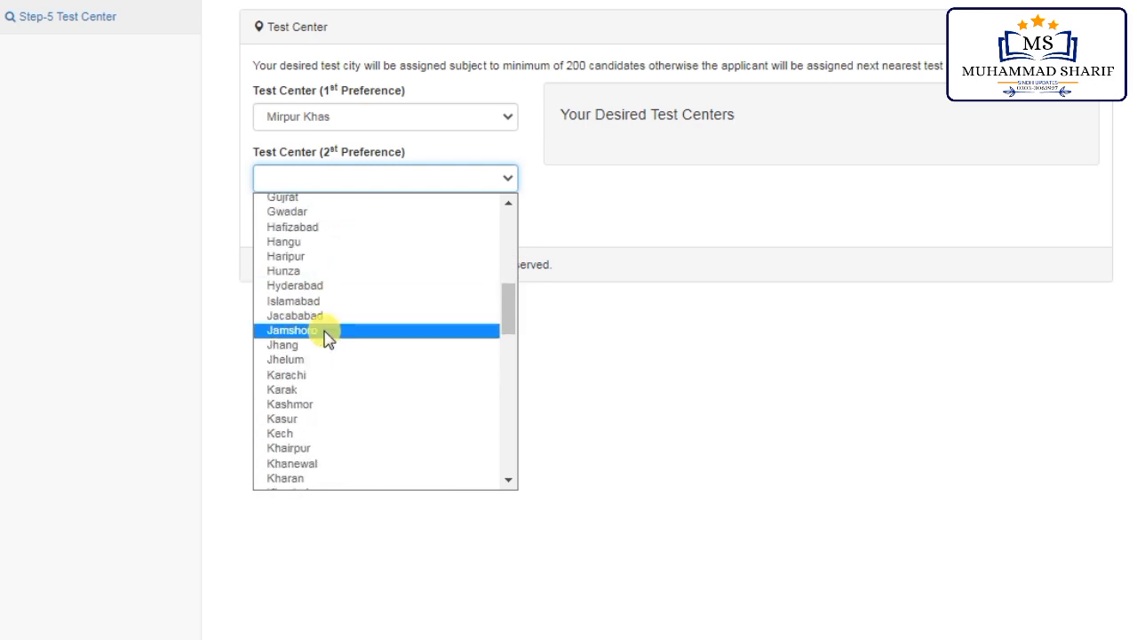
pyautogui.click(320, 285)
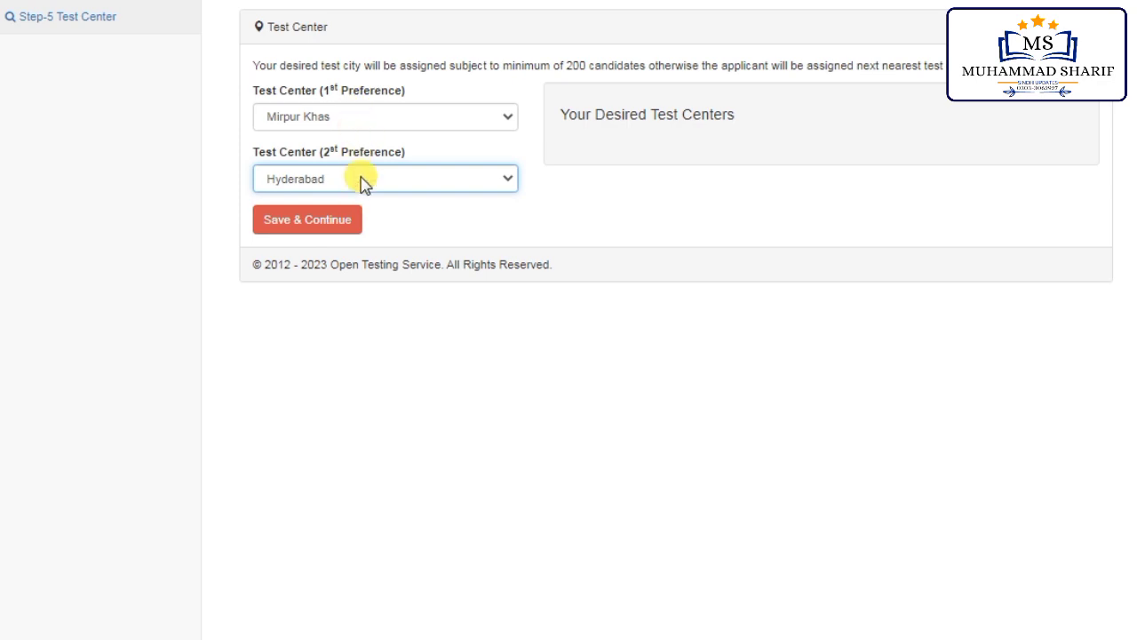
pyautogui.click(320, 221)
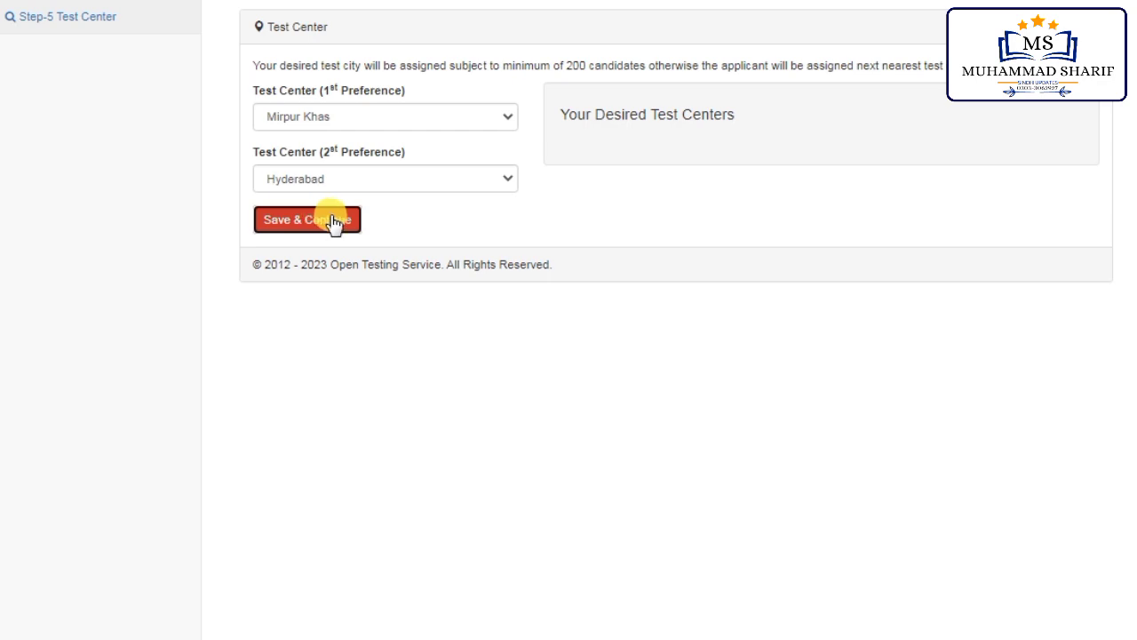
pyautogui.click(334, 223)
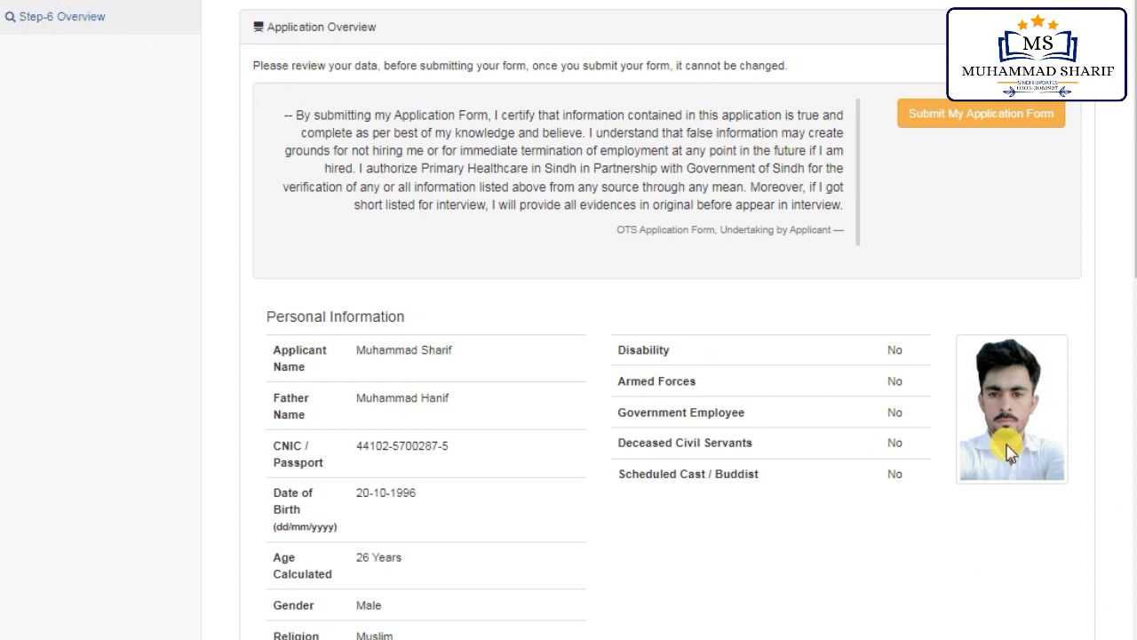
# Step: Review the Application Overview, then submit the Medical Technologist application form
pyautogui.scroll(-6, 338, 520)
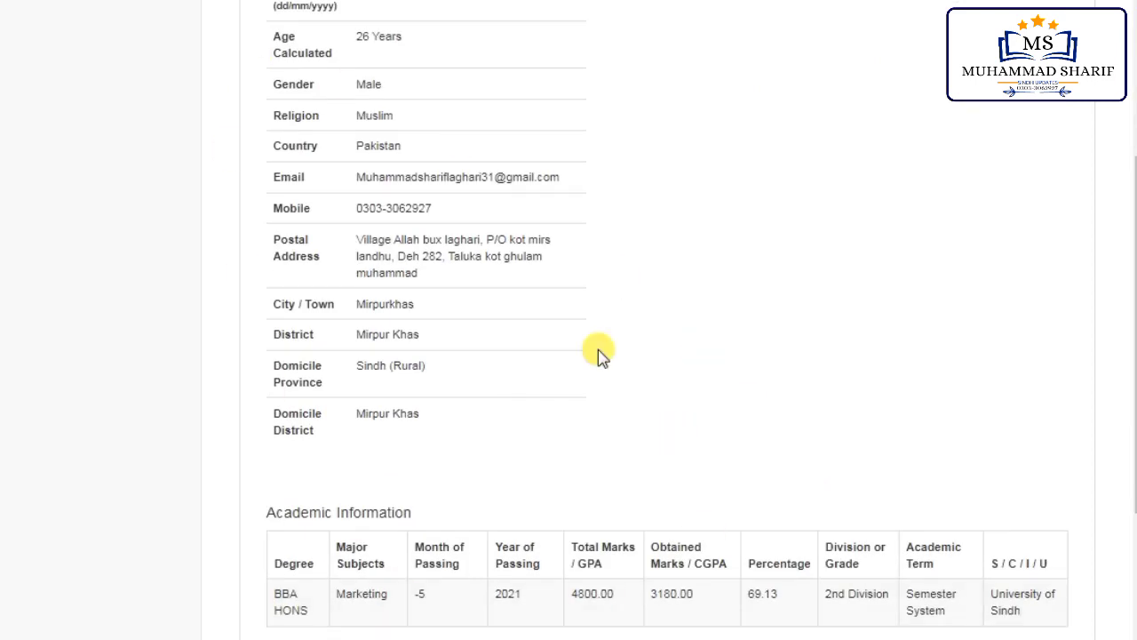
pyautogui.scroll(5, 597, 349)
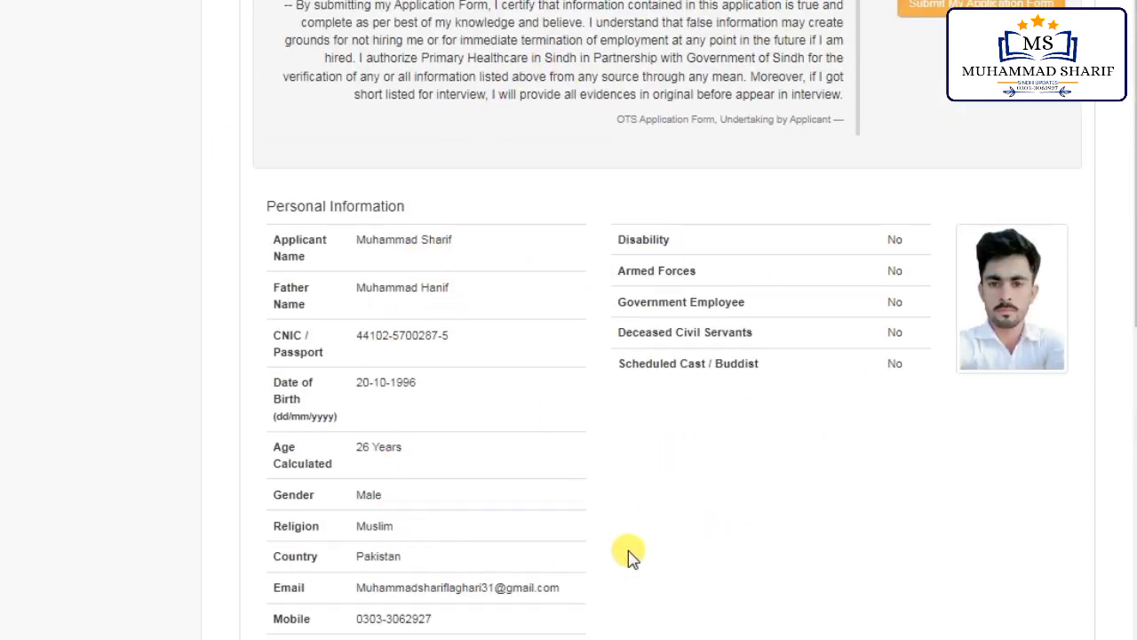
pyautogui.scroll(-1, 628, 553)
pyautogui.scroll(2, 672, 438)
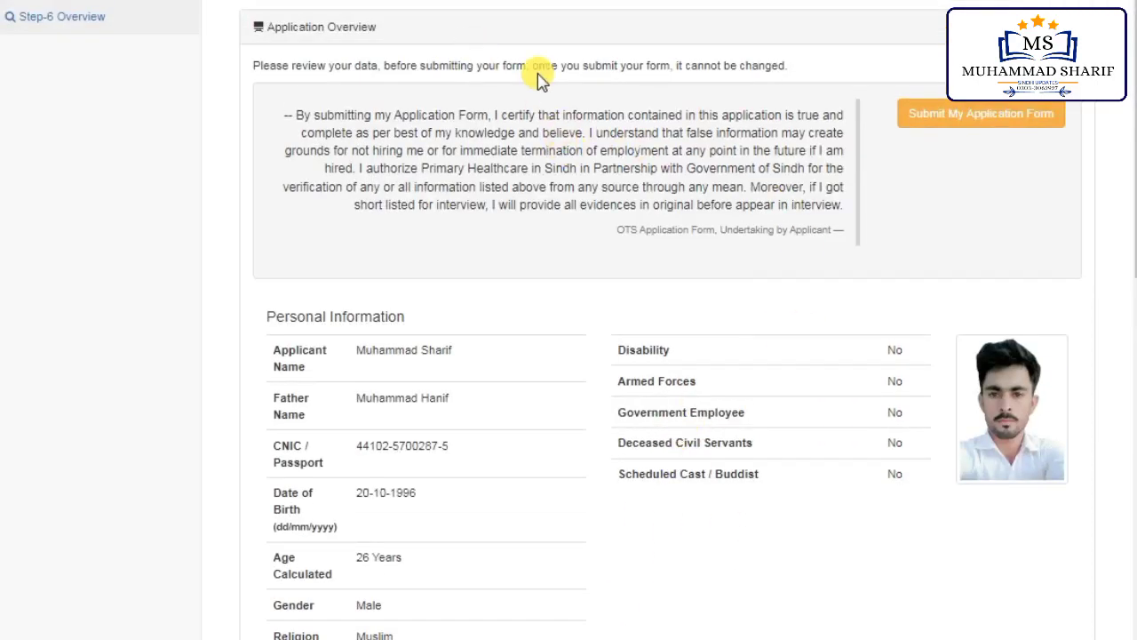
pyautogui.click(953, 127)
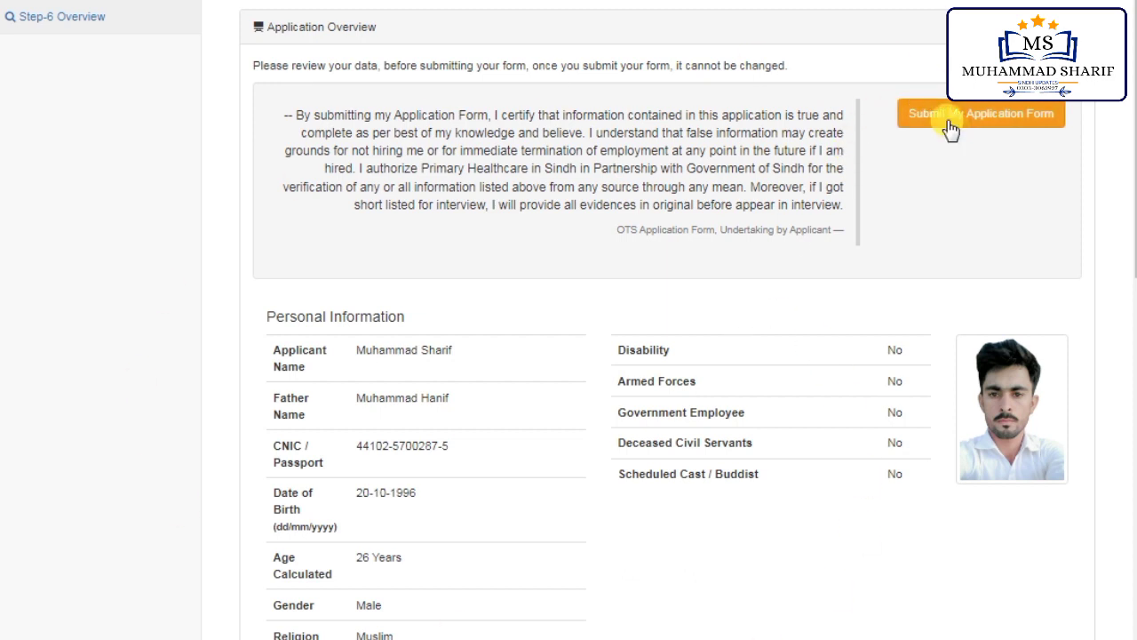
pyautogui.click(1008, 124)
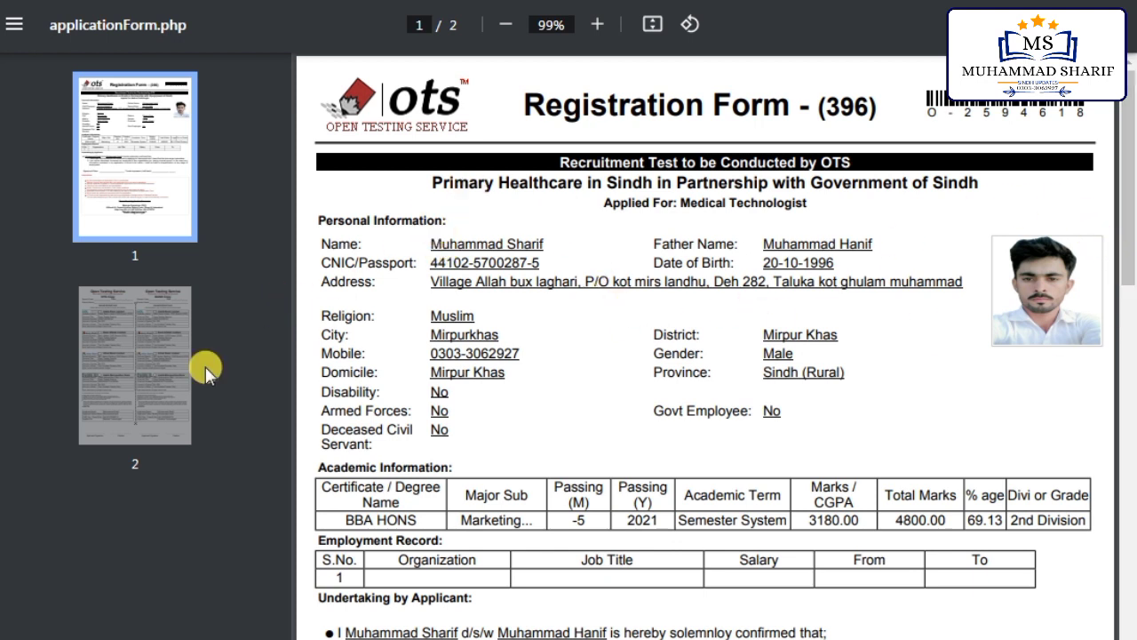
# Step: Look over page 2's bank deposit slips and page 1, then save the registration form PDF with Ctrl+S
pyautogui.click(145, 348)
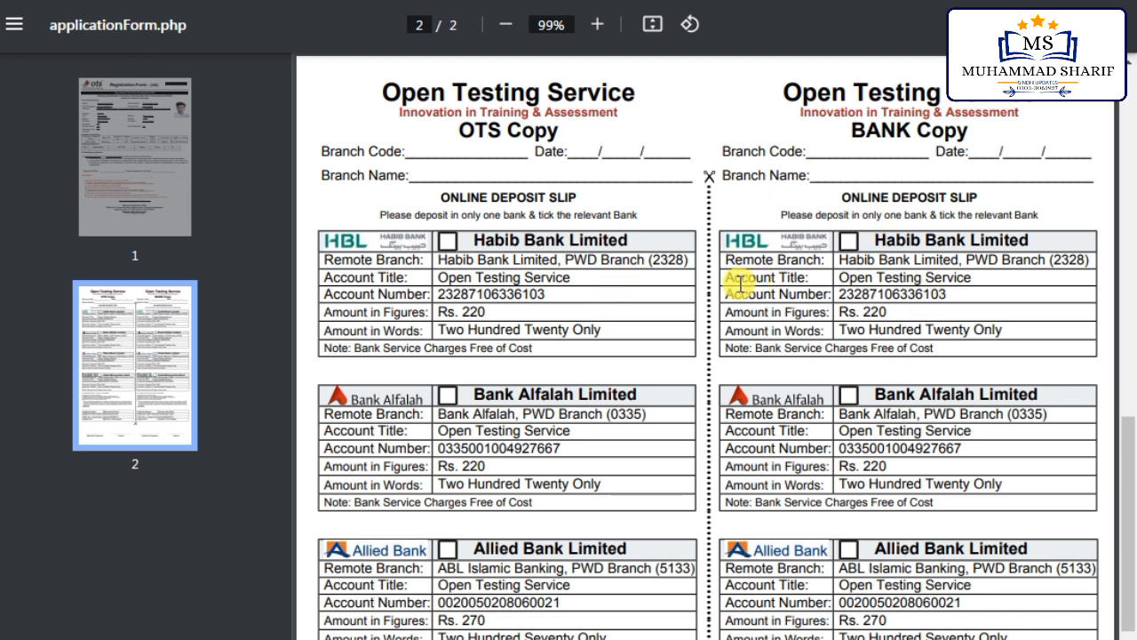
pyautogui.click(151, 134)
pyautogui.scroll(-3, 584, 293)
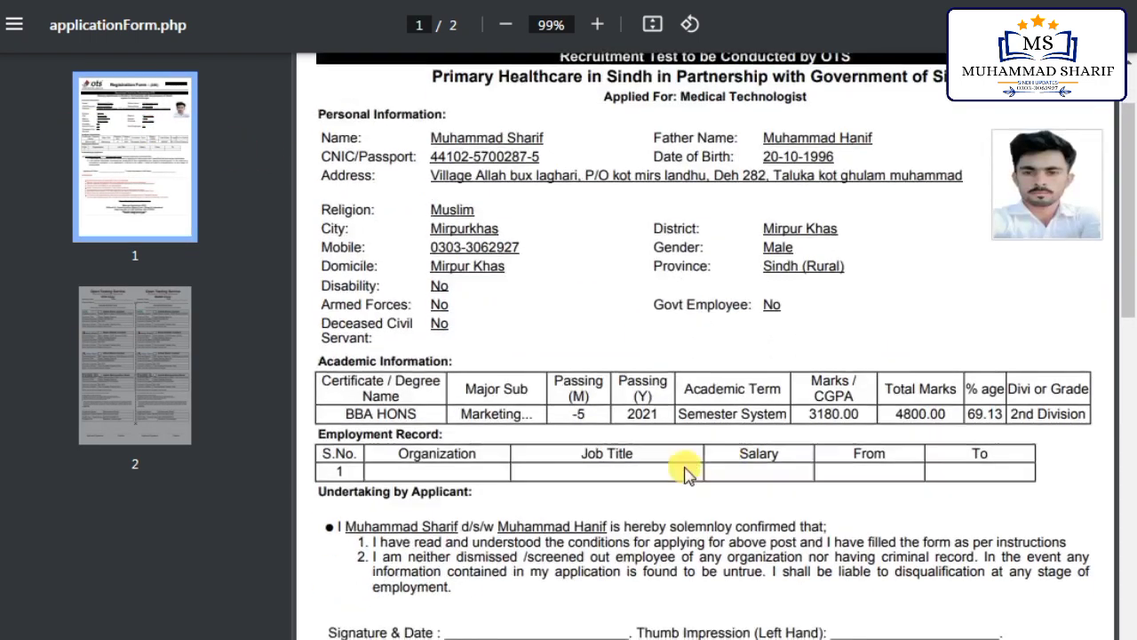
pyautogui.scroll(-5, 684, 471)
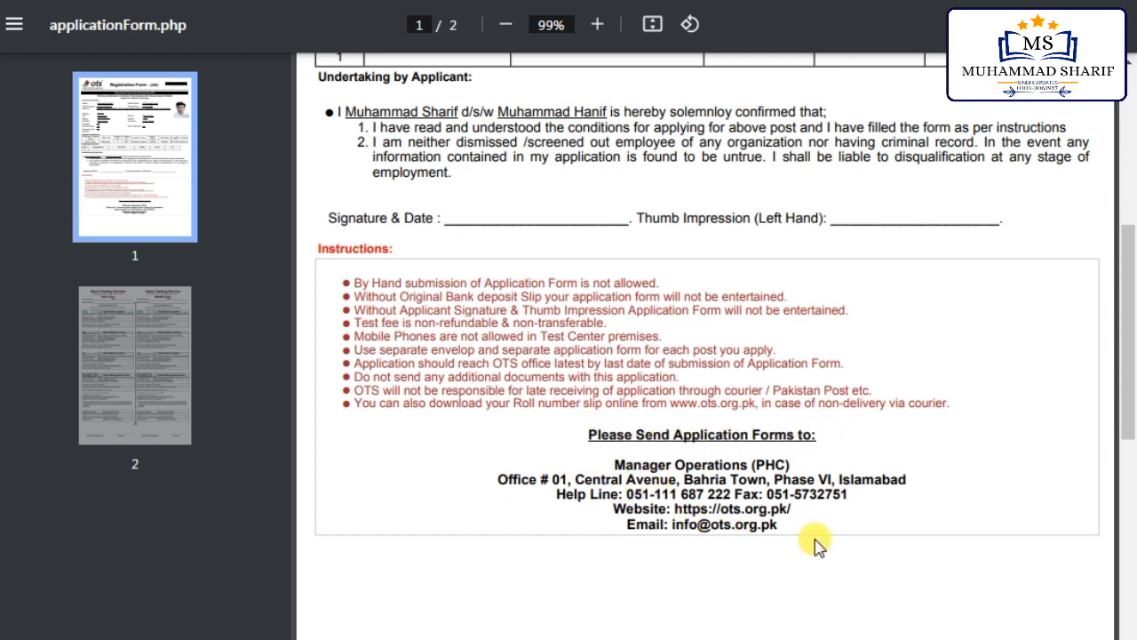
pyautogui.scroll(4, 653, 369)
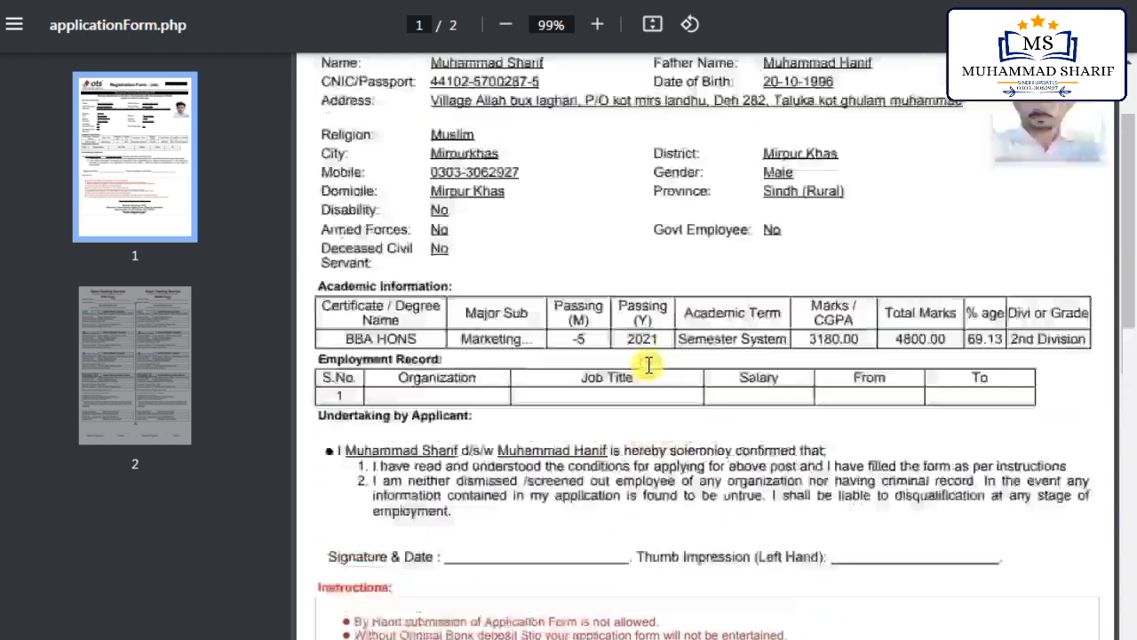
pyautogui.scroll(2, 648, 364)
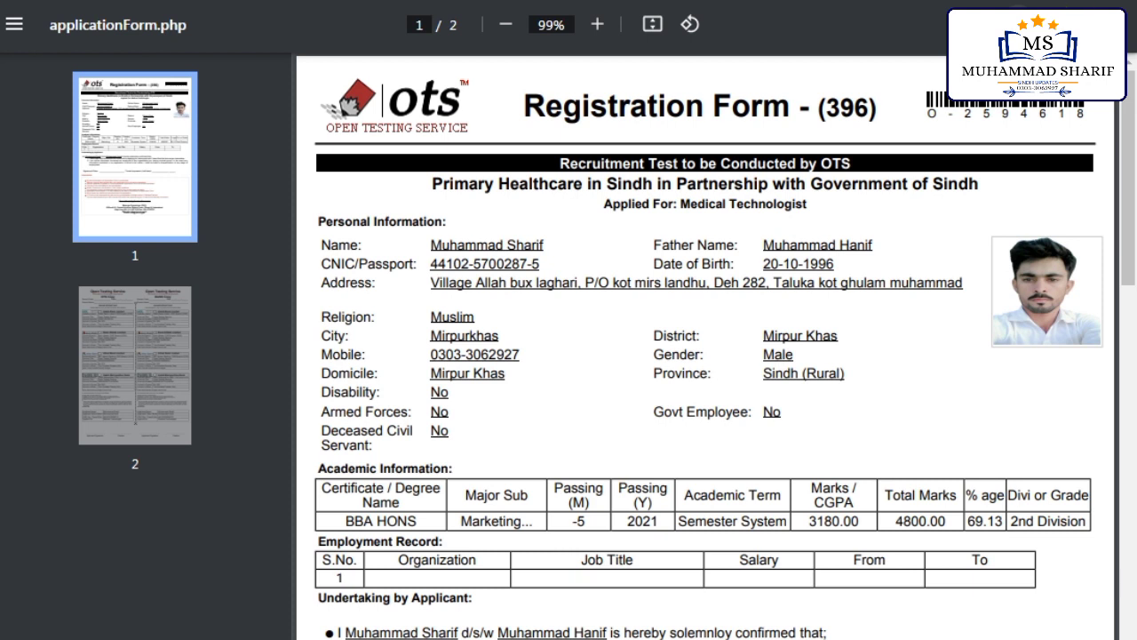
pyautogui.hotkey('ctrl', 's')
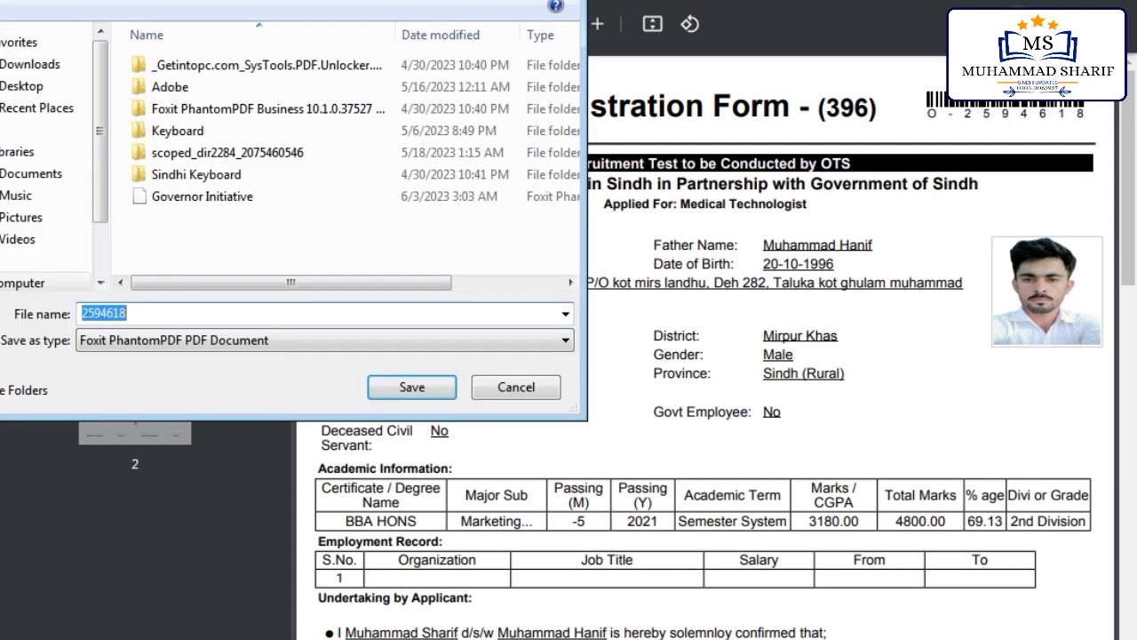